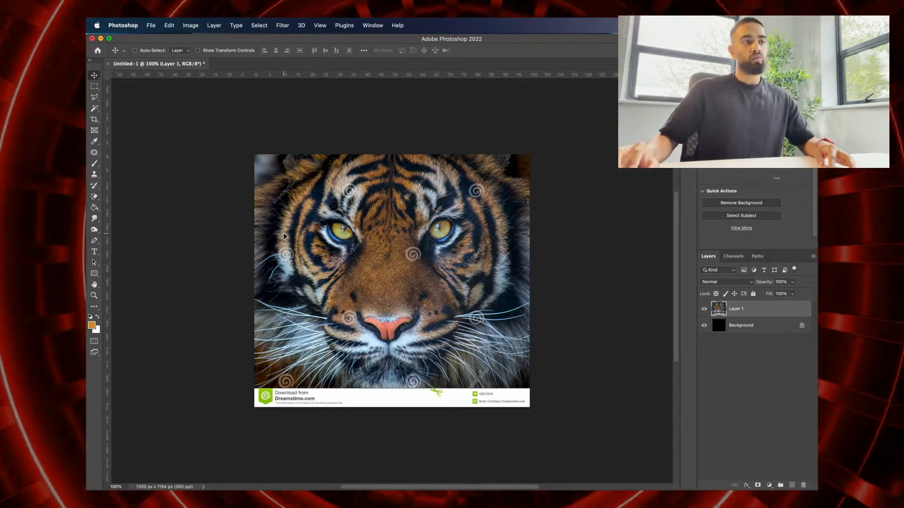
Step: Add a new empty layer above the tiger photo for tracing the dreamstime watermark near the ear
{"action": "scroll", "coordinate": [284, 233], "scroll_direction": "up", "scroll_amount": 5}
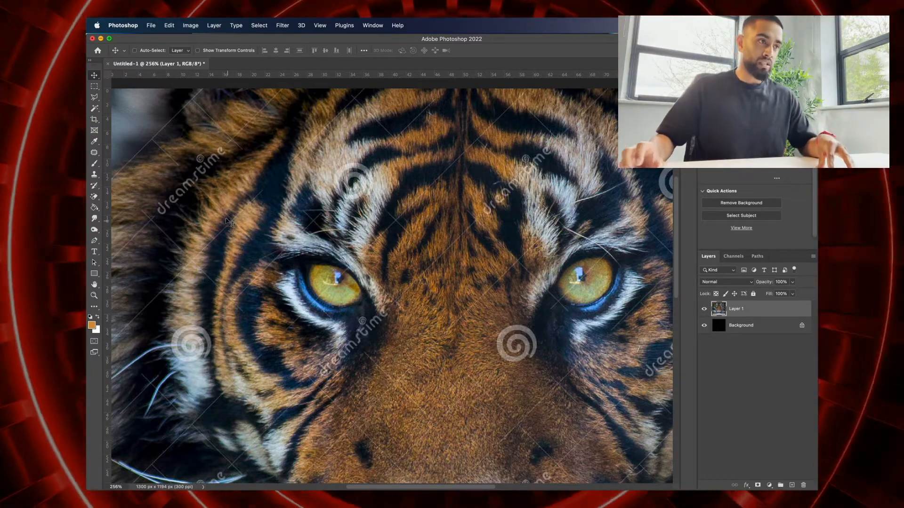
{"action": "scroll", "coordinate": [203, 197], "scroll_direction": "left", "scroll_amount": 3}
{"action": "scroll", "coordinate": [203, 198], "scroll_direction": "up", "scroll_amount": 2}
{"action": "scroll", "coordinate": [214, 194], "scroll_direction": "up", "scroll_amount": 5}
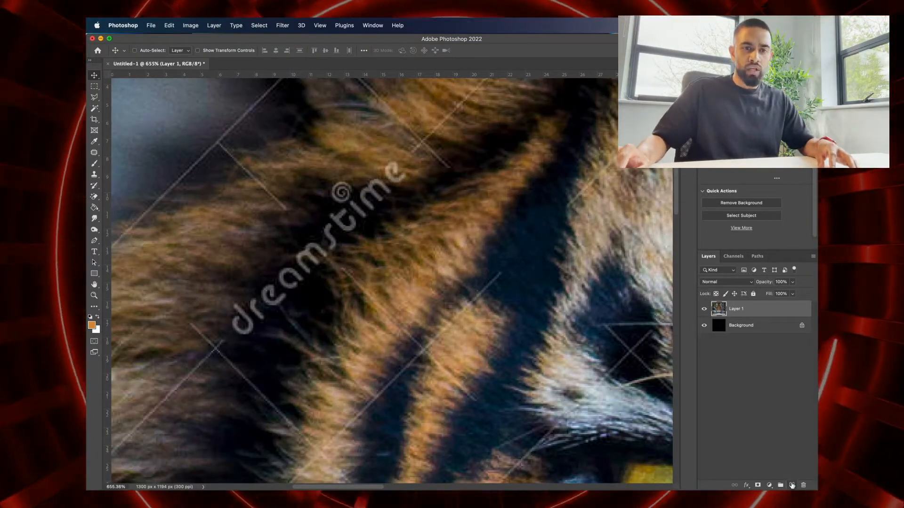
{"action": "left_click", "coordinate": [792, 486]}
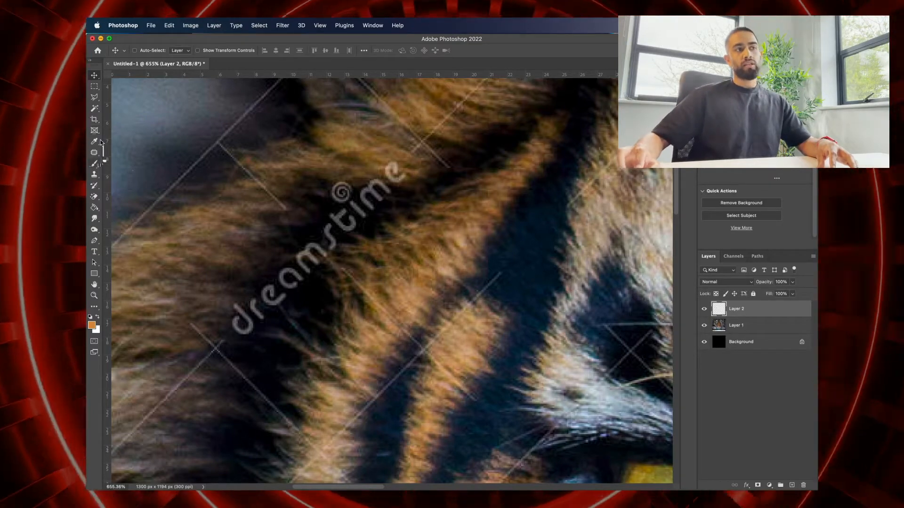
Step: Activate the Brush tool and review its size, hardness and preset settings
{"action": "left_click", "coordinate": [95, 163]}
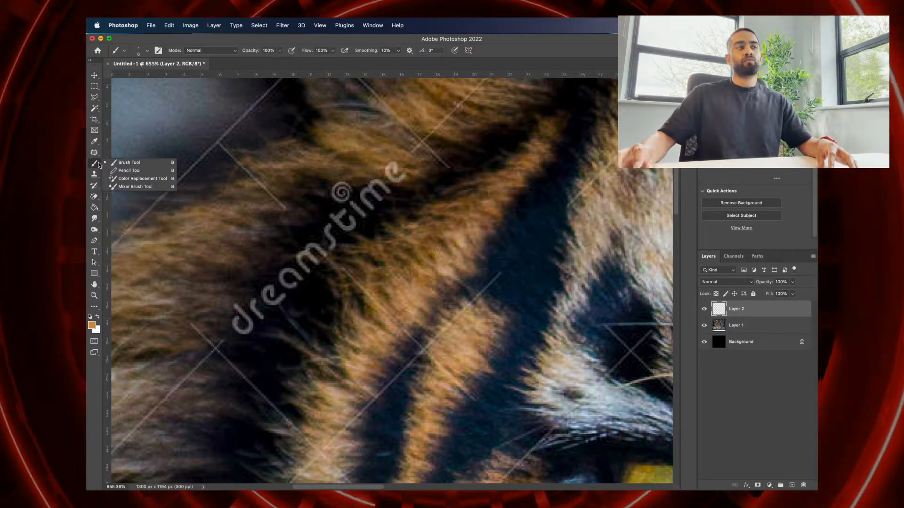
{"action": "right_click", "coordinate": [92, 164]}
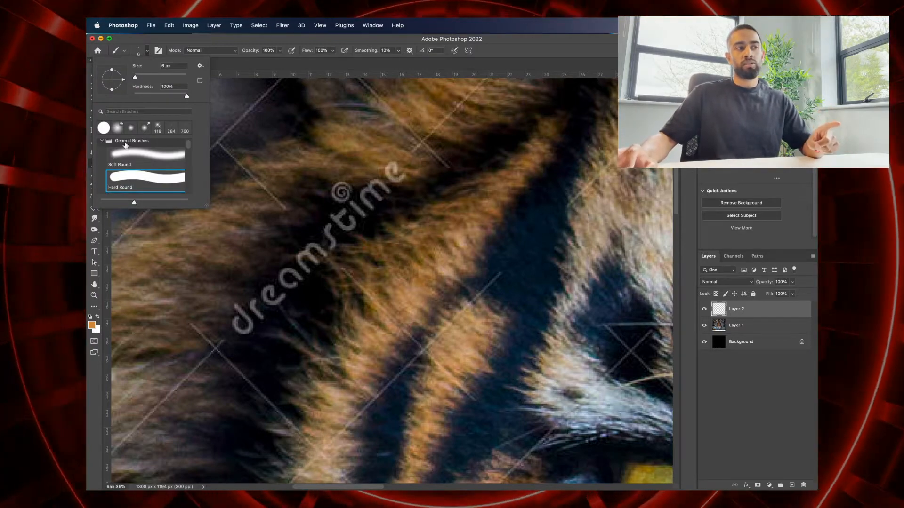
{"action": "scroll", "coordinate": [123, 144], "scroll_direction": "up", "scroll_amount": 1}
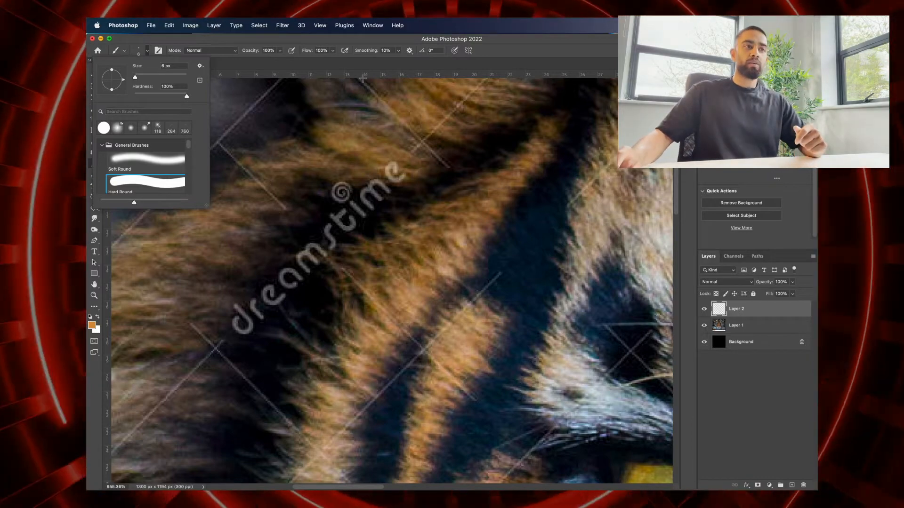
{"action": "left_click", "coordinate": [243, 294]}
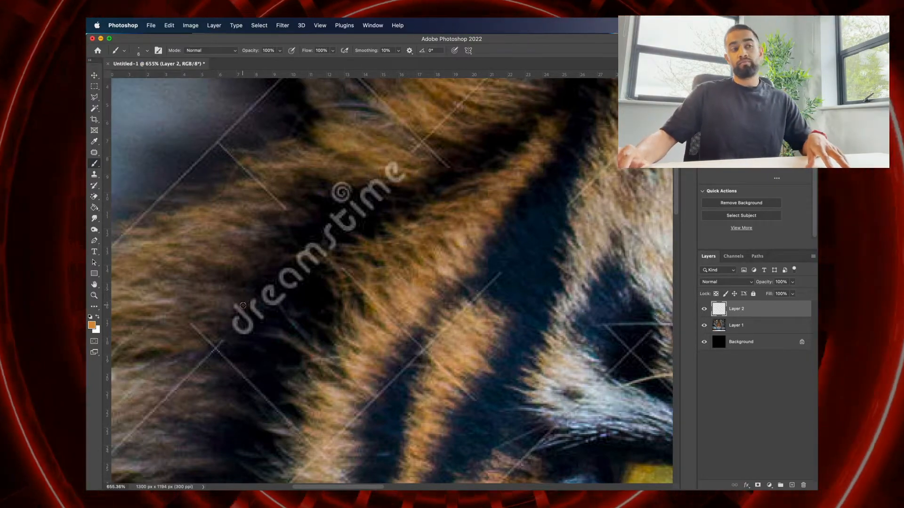
Step: Rename the new empty layer as DREAMSTIME
{"action": "scroll", "coordinate": [243, 305], "scroll_direction": "up", "scroll_amount": 3}
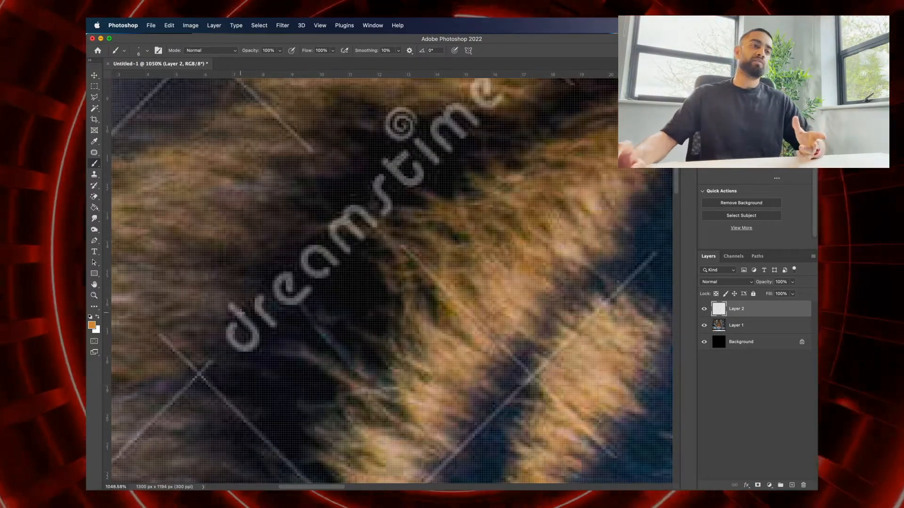
{"action": "scroll", "coordinate": [241, 313], "scroll_direction": "up", "scroll_amount": 1}
{"action": "scroll", "coordinate": [242, 312], "scroll_direction": "up", "scroll_amount": 1}
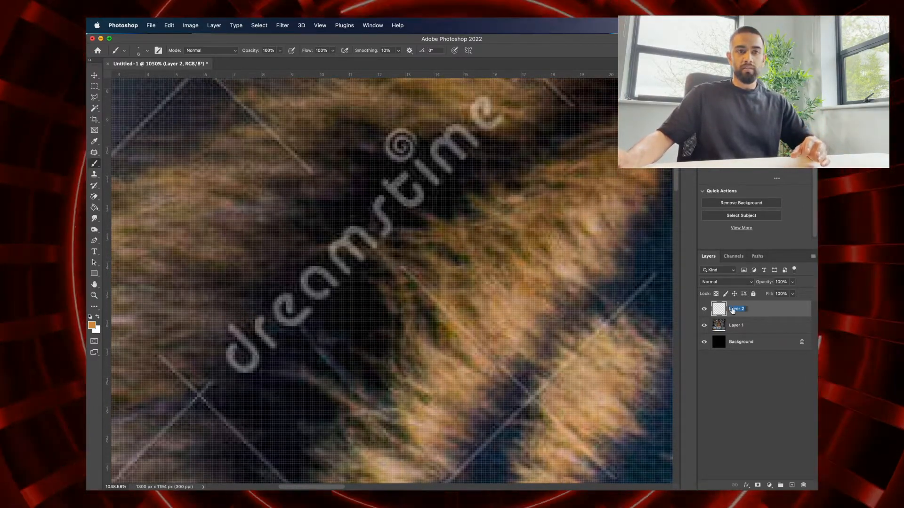
{"action": "type", "text": "DREAMSTIME"}
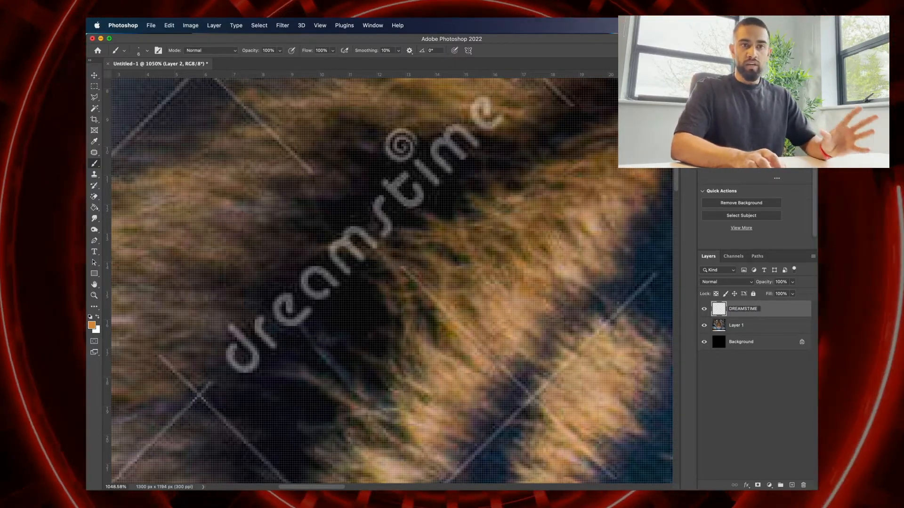
{"action": "key", "text": "Return"}
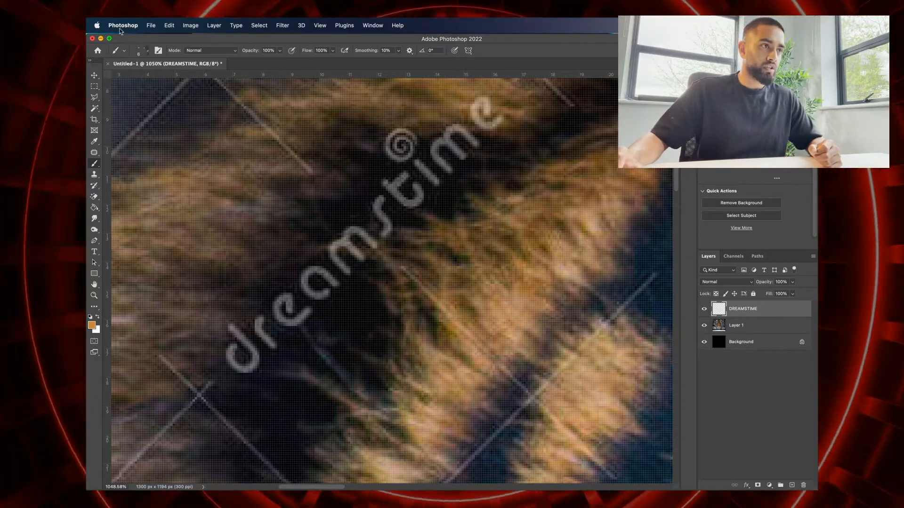
Step: Trace all the letters of the dreamstime watermark near the ear in orange with a 4 px hard round brush
{"action": "left_click", "coordinate": [124, 50]}
{"action": "type", "text": "4"}
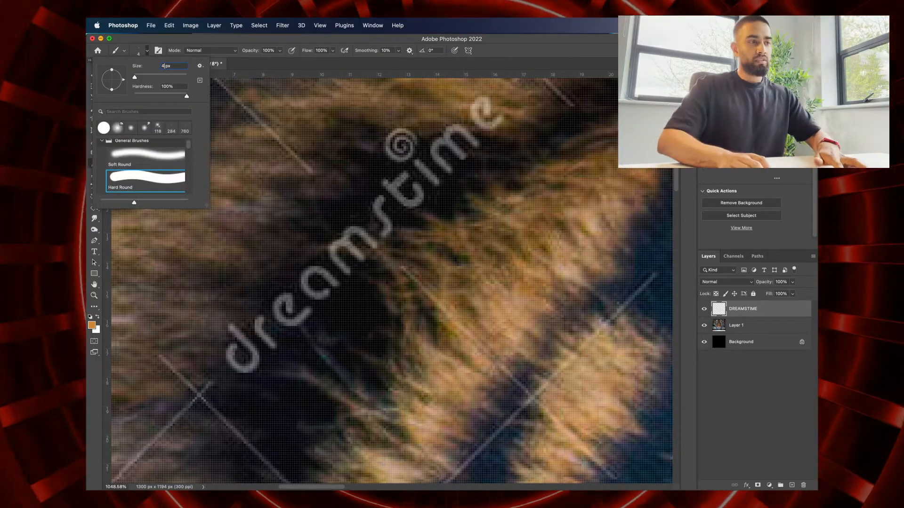
{"action": "key", "text": "Return"}
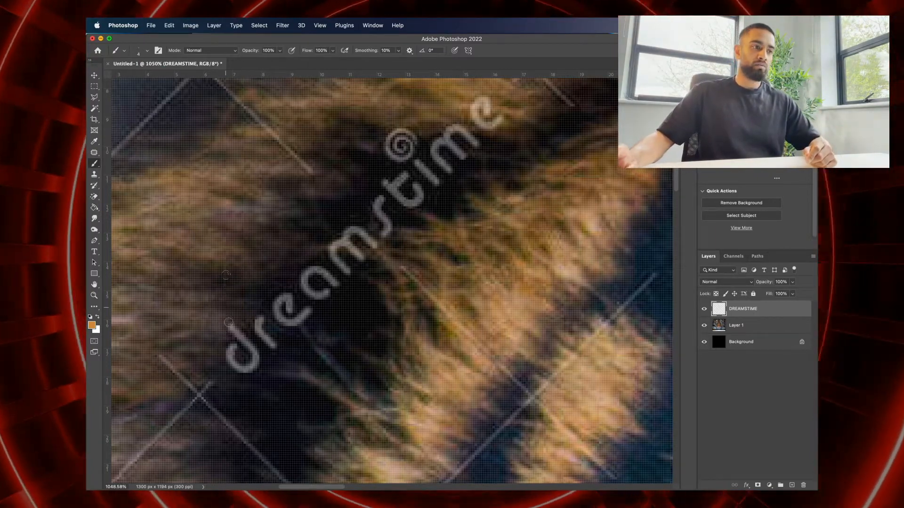
{"action": "mouse_move", "coordinate": [231, 327]}
{"action": "left_mouse_down"}
{"action": "mouse_move", "coordinate": [254, 360]}
{"action": "mouse_move", "coordinate": [246, 368]}
{"action": "mouse_move", "coordinate": [238, 368]}
{"action": "mouse_move", "coordinate": [251, 359]}
{"action": "mouse_move", "coordinate": [232, 345]}
{"action": "left_mouse_up"}
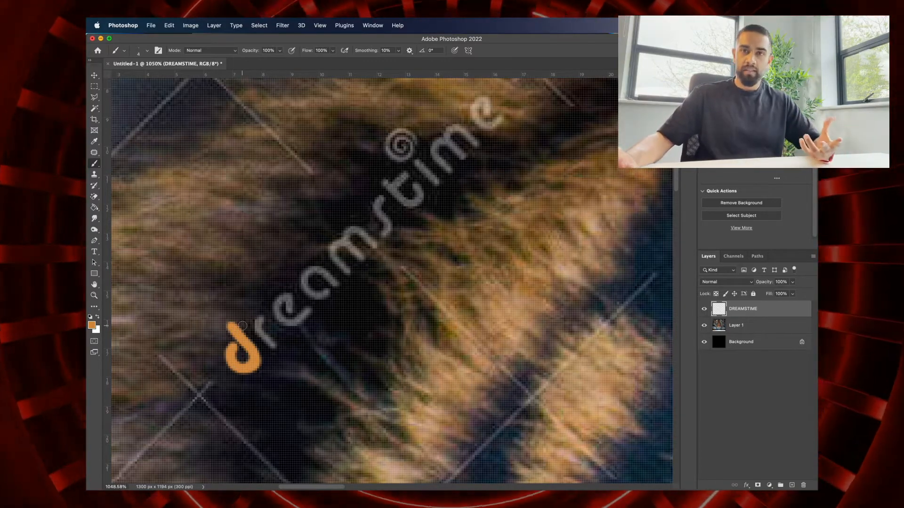
{"action": "mouse_move", "coordinate": [268, 334]}
{"action": "left_mouse_down"}
{"action": "mouse_move", "coordinate": [273, 343]}
{"action": "mouse_move", "coordinate": [260, 318]}
{"action": "mouse_move", "coordinate": [290, 310]}
{"action": "mouse_move", "coordinate": [278, 304]}
{"action": "mouse_move", "coordinate": [281, 325]}
{"action": "mouse_move", "coordinate": [313, 309]}
{"action": "mouse_move", "coordinate": [308, 270]}
{"action": "mouse_move", "coordinate": [301, 294]}
{"action": "mouse_move", "coordinate": [327, 292]}
{"action": "left_mouse_up"}
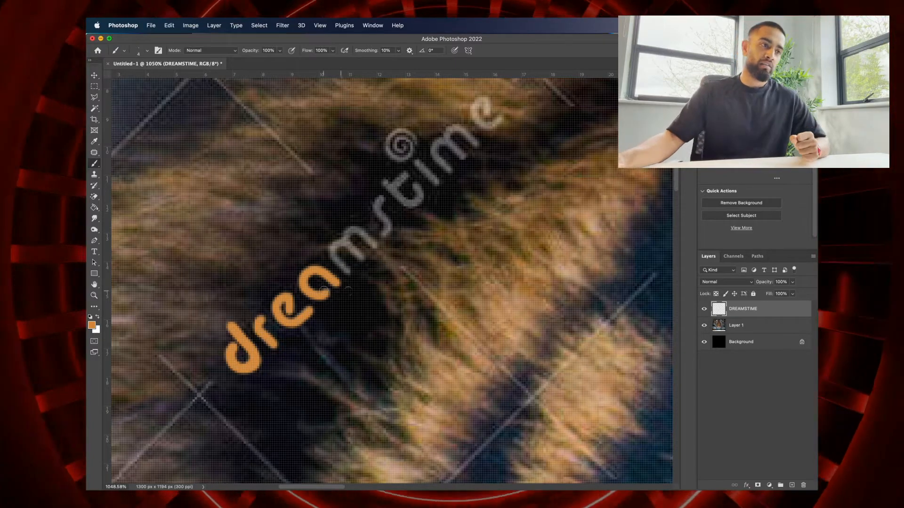
{"action": "left_click_drag", "start_coordinate": [329, 270], "coordinate": [369, 237]}
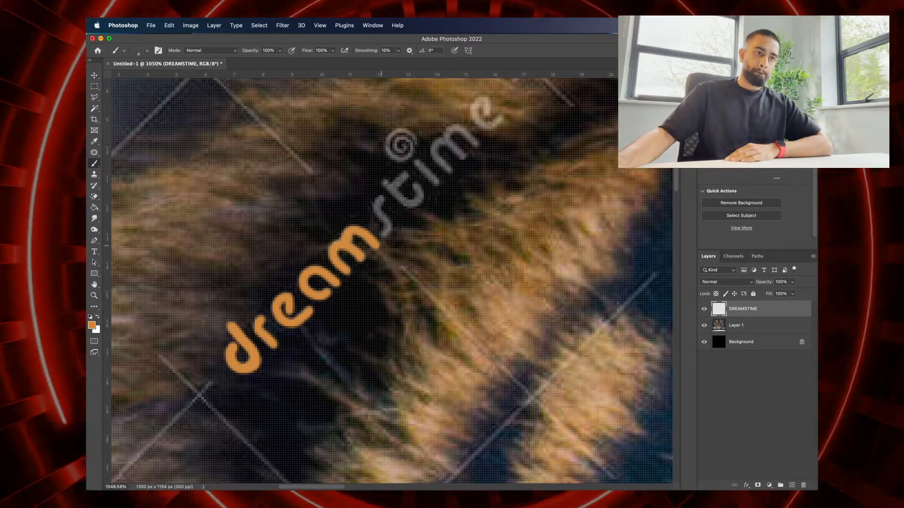
{"action": "left_click_drag", "start_coordinate": [356, 231], "coordinate": [406, 179]}
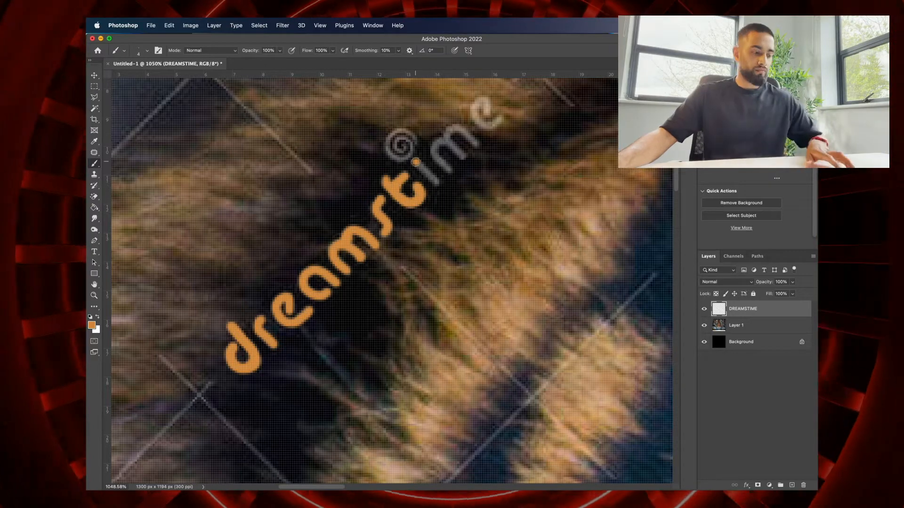
{"action": "left_click_drag", "start_coordinate": [407, 179], "coordinate": [437, 150]}
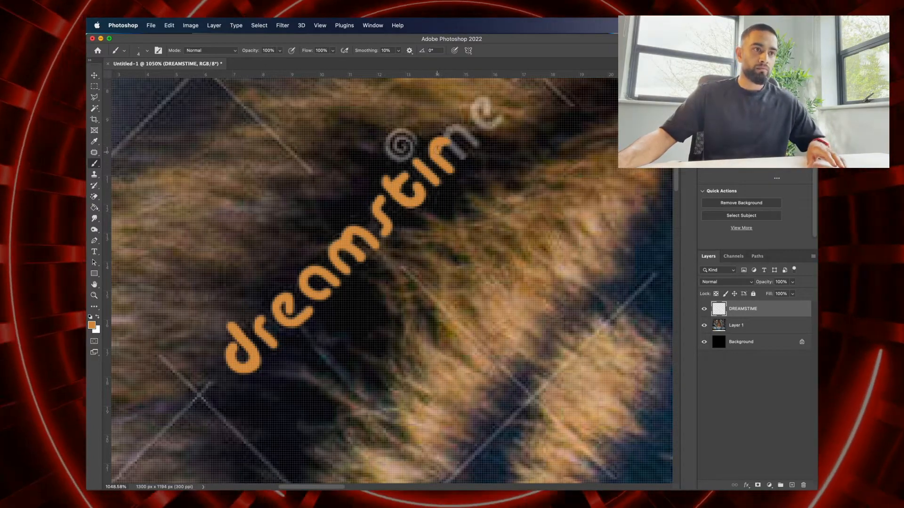
{"action": "left_click_drag", "start_coordinate": [437, 150], "coordinate": [478, 117]}
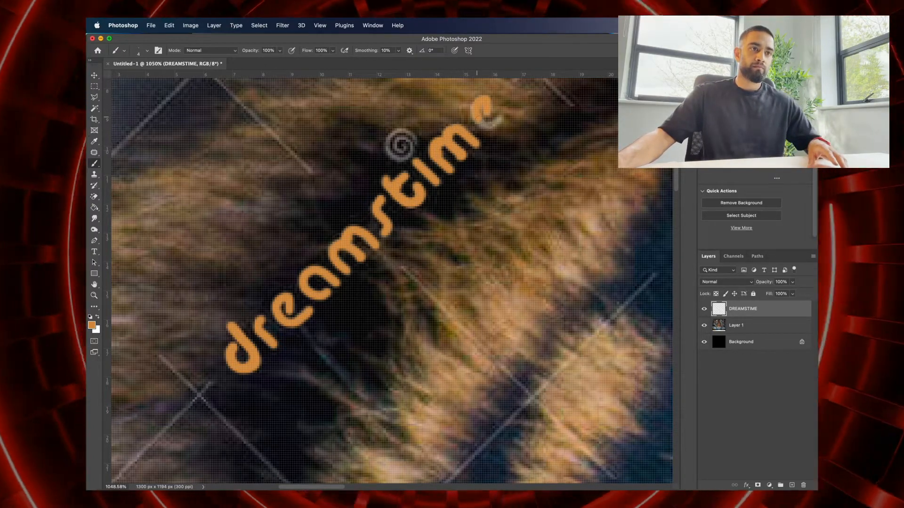
{"action": "left_click_drag", "start_coordinate": [476, 117], "coordinate": [501, 112]}
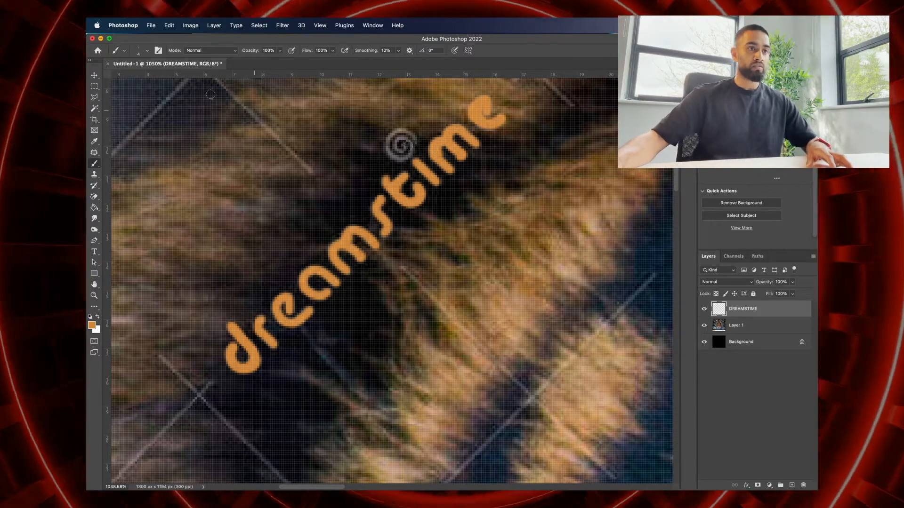
Step: Set the brush size to 3 px
{"action": "left_click", "coordinate": [147, 50]}
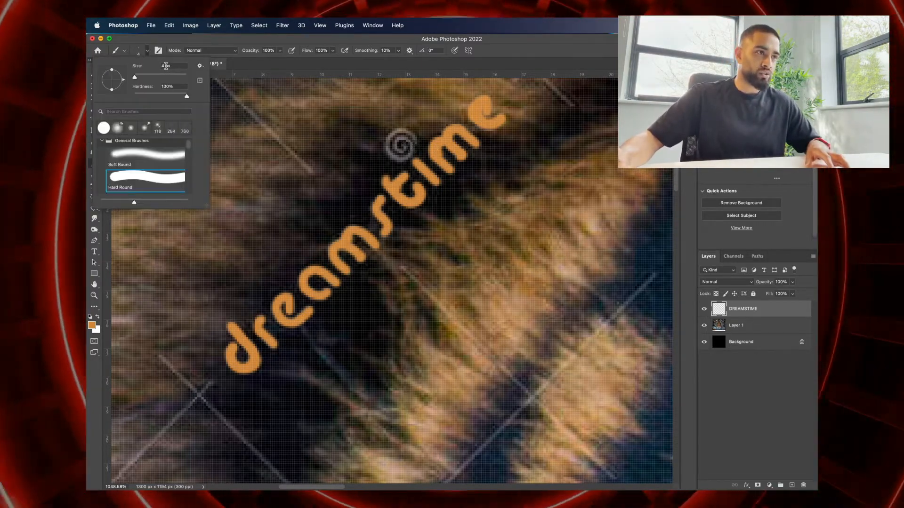
{"action": "double_click", "coordinate": [165, 66]}
{"action": "type", "text": "3"}
{"action": "key", "text": "Return"}
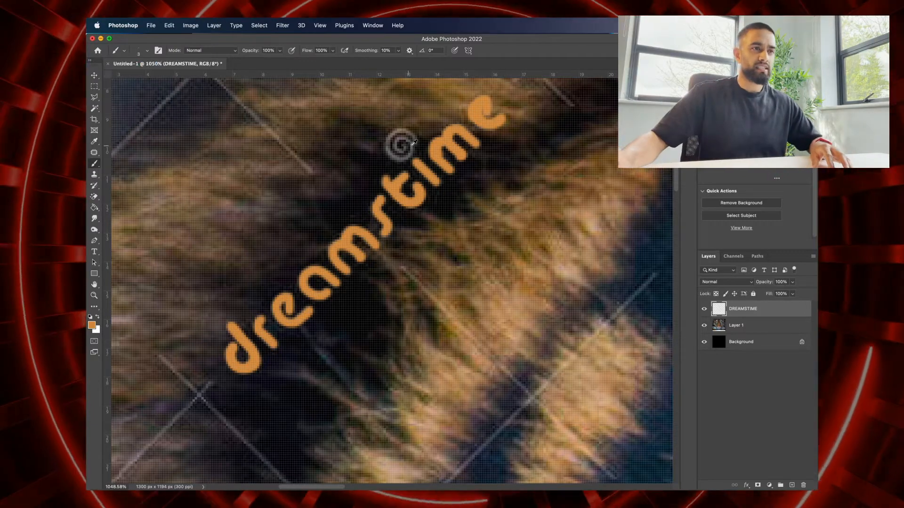
Step: Set the brush size to 2 px and trace the watermark's small spiral above the letter i in orange
{"action": "scroll", "coordinate": [415, 143], "scroll_direction": "up", "scroll_amount": 6}
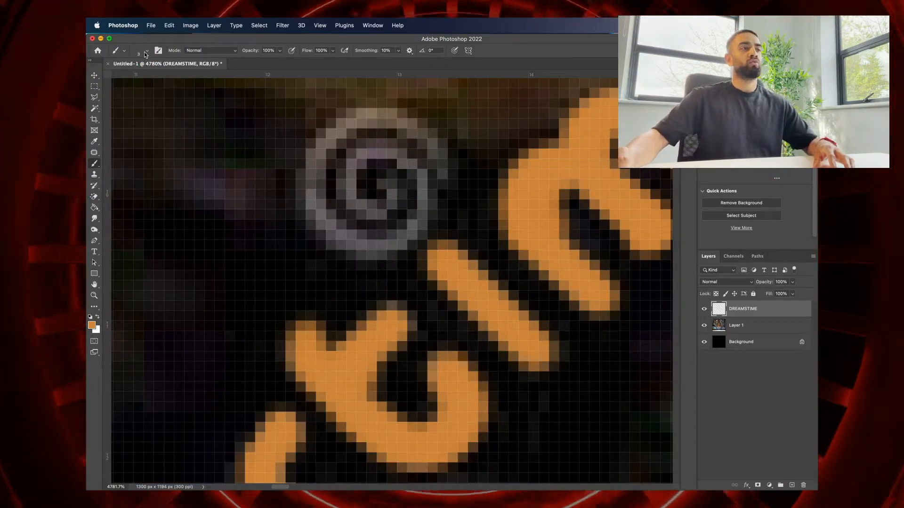
{"action": "left_click", "coordinate": [146, 52]}
{"action": "double_click", "coordinate": [165, 66]}
{"action": "type", "text": "2"}
{"action": "key", "text": "Return"}
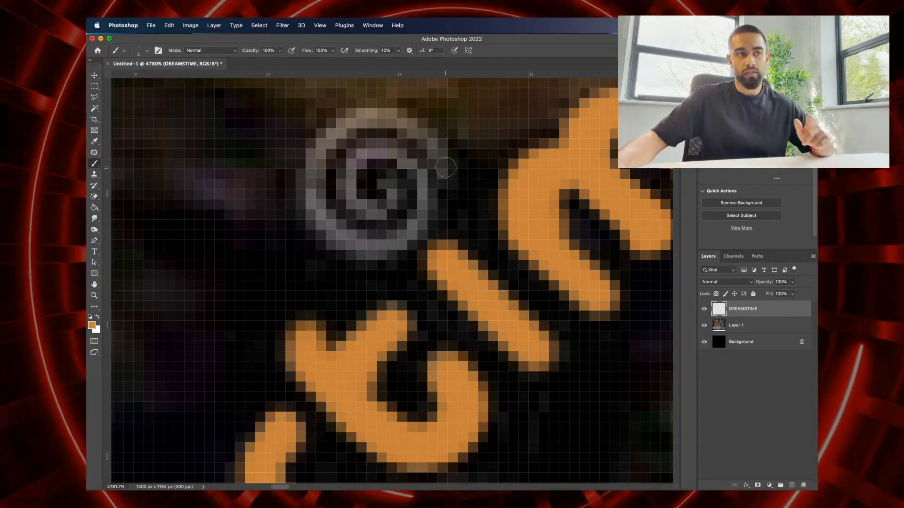
{"action": "mouse_move", "coordinate": [445, 167]}
{"action": "left_mouse_down"}
{"action": "mouse_move", "coordinate": [358, 125]}
{"action": "mouse_move", "coordinate": [339, 130]}
{"action": "mouse_move", "coordinate": [439, 157]}
{"action": "mouse_move", "coordinate": [321, 141]}
{"action": "mouse_move", "coordinate": [312, 225]}
{"action": "mouse_move", "coordinate": [378, 247]}
{"action": "mouse_move", "coordinate": [420, 194]}
{"action": "mouse_move", "coordinate": [414, 165]}
{"action": "mouse_move", "coordinate": [369, 154]}
{"action": "mouse_move", "coordinate": [348, 190]}
{"action": "mouse_move", "coordinate": [400, 202]}
{"action": "left_mouse_up"}
Step: Examine the finished orange tracing and the remaining watermarks across the tiger's face
{"action": "scroll", "coordinate": [400, 201], "scroll_direction": "down", "scroll_amount": 5}
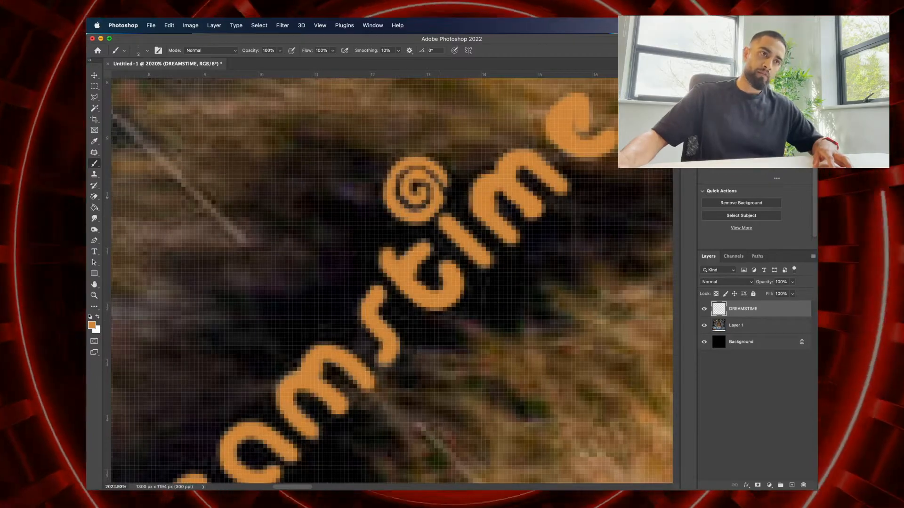
{"action": "scroll", "coordinate": [459, 184], "scroll_direction": "down", "scroll_amount": 2}
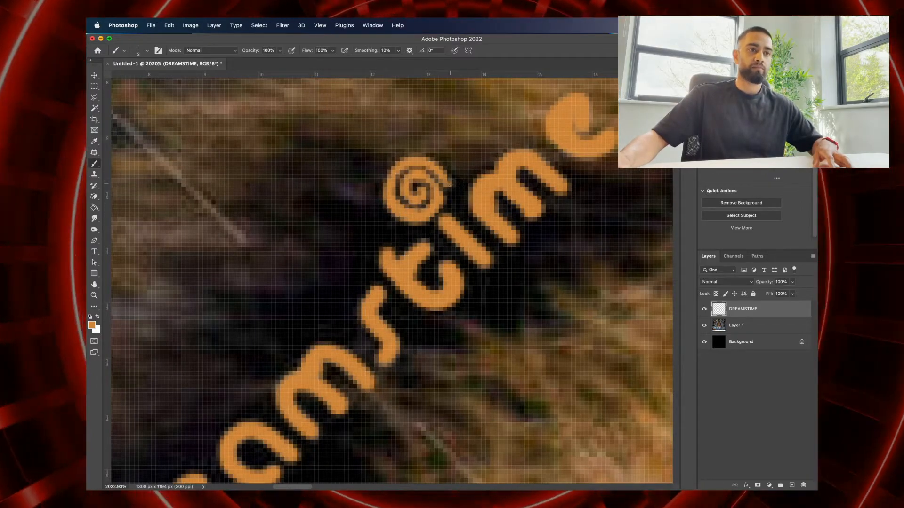
{"action": "scroll", "coordinate": [465, 178], "scroll_direction": "down", "scroll_amount": 3}
{"action": "scroll", "coordinate": [466, 177], "scroll_direction": "down", "scroll_amount": 3}
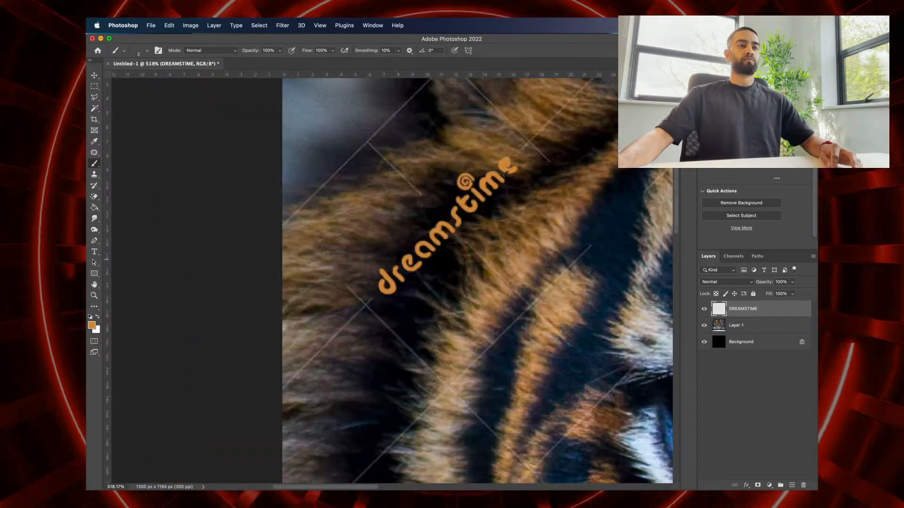
{"action": "scroll", "coordinate": [499, 178], "scroll_direction": "right", "scroll_amount": 1}
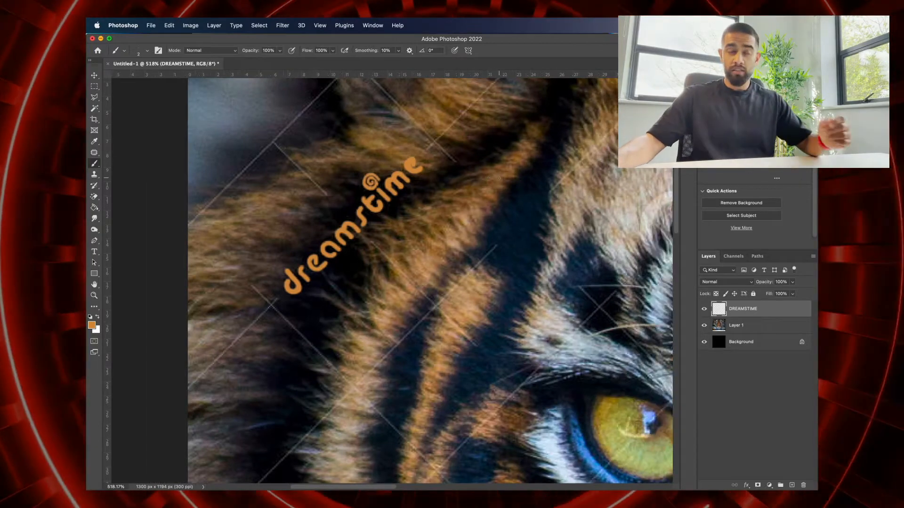
{"action": "scroll", "coordinate": [399, 179], "scroll_direction": "right", "scroll_amount": 2}
{"action": "scroll", "coordinate": [399, 179], "scroll_direction": "down", "scroll_amount": 1}
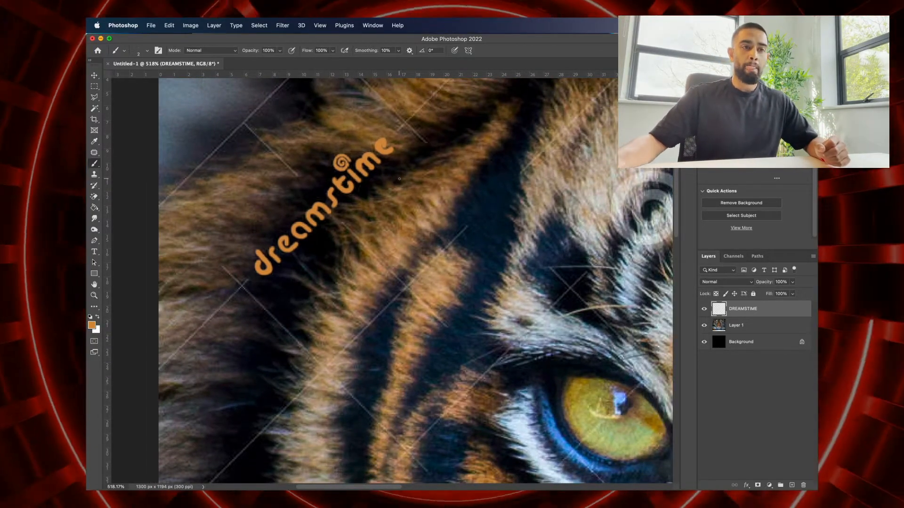
{"action": "scroll", "coordinate": [399, 179], "scroll_direction": "right", "scroll_amount": 5}
{"action": "scroll", "coordinate": [399, 178], "scroll_direction": "down", "scroll_amount": 1}
{"action": "scroll", "coordinate": [353, 223], "scroll_direction": "right", "scroll_amount": 5}
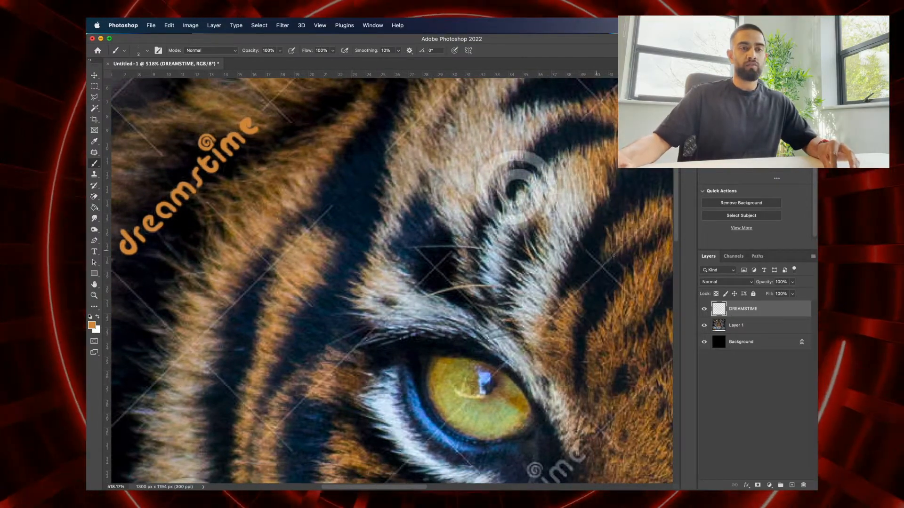
{"action": "scroll", "coordinate": [404, 254], "scroll_direction": "down", "scroll_amount": 5}
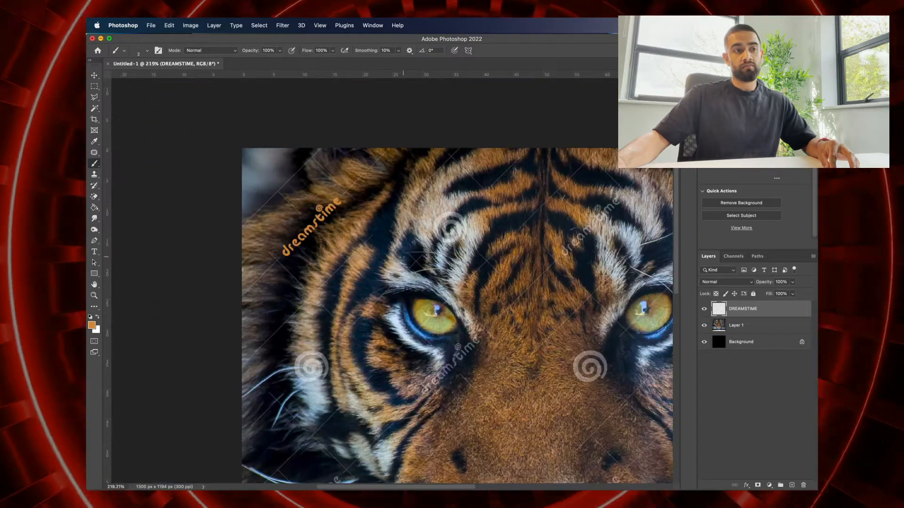
Step: Try duplicating the DREAMSTIME layer with the Move tool active, and undo the duplication
{"action": "right_click", "coordinate": [757, 312]}
{"action": "left_click", "coordinate": [773, 311]}
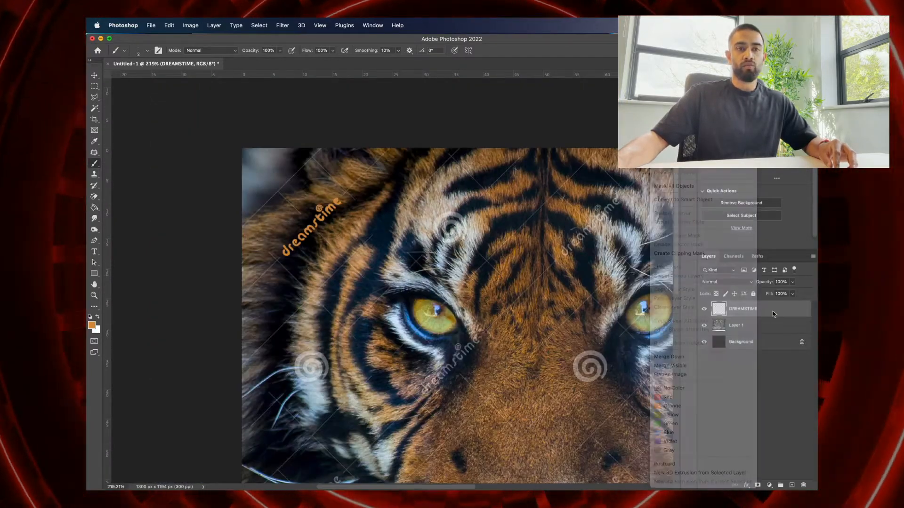
{"action": "right_click", "coordinate": [764, 310]}
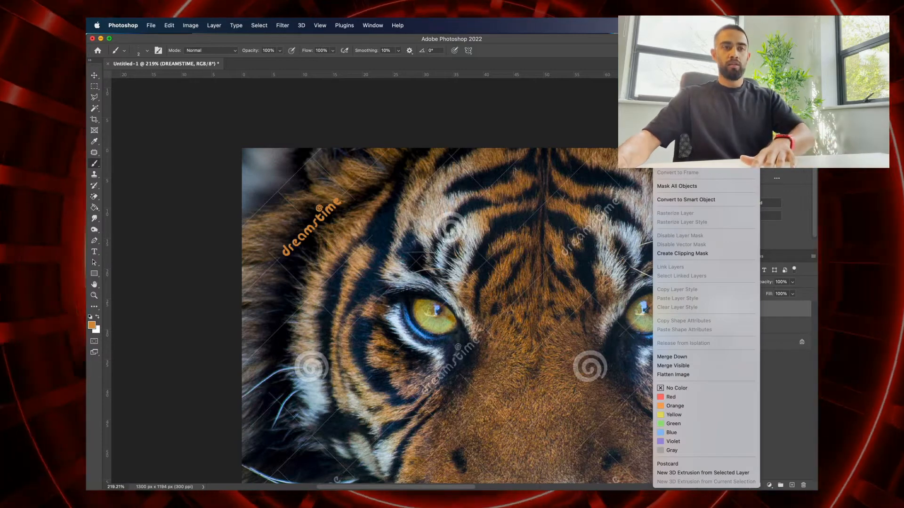
{"action": "left_click", "coordinate": [678, 110]}
{"action": "left_click", "coordinate": [96, 75]}
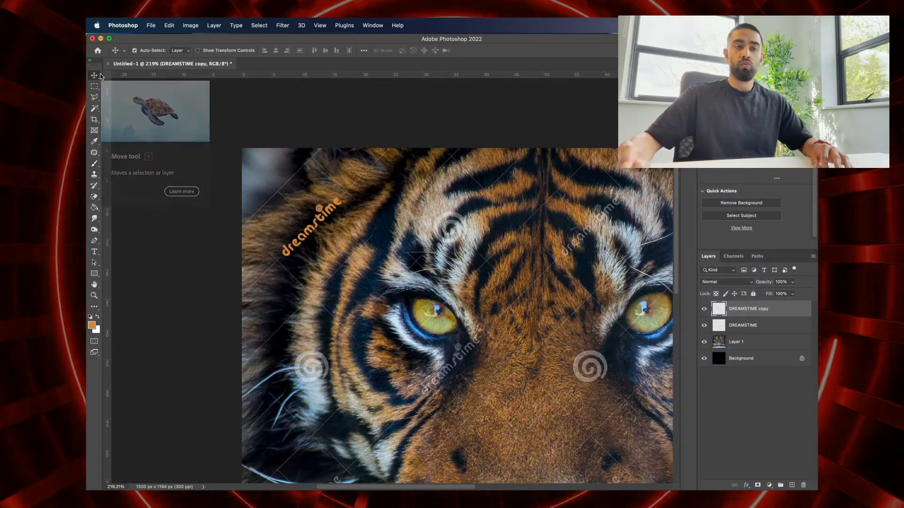
{"action": "key", "text": "super+z"}
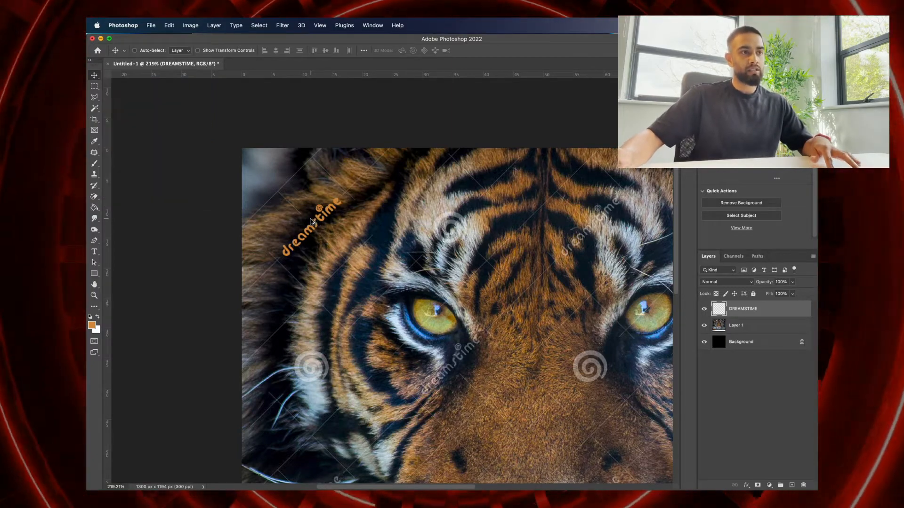
Step: Duplicate the DREAMSTIME layer and align the copy with the watermark just below the tiger's left-hand eye
{"action": "scroll", "coordinate": [314, 223], "scroll_direction": "down", "scroll_amount": 3}
{"action": "left_click_drag", "start_coordinate": [317, 225], "coordinate": [401, 312]}
{"action": "scroll", "coordinate": [401, 311], "scroll_direction": "down", "scroll_amount": 2}
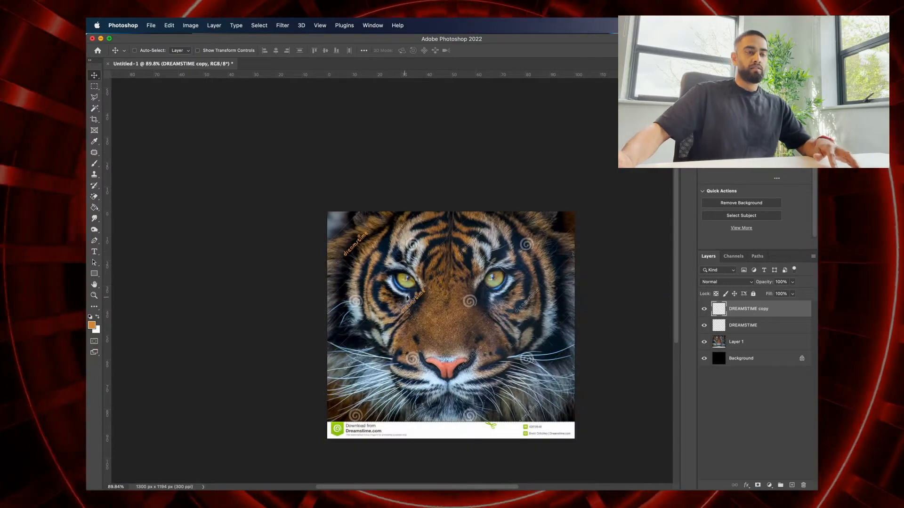
{"action": "scroll", "coordinate": [411, 295], "scroll_direction": "up", "scroll_amount": 5}
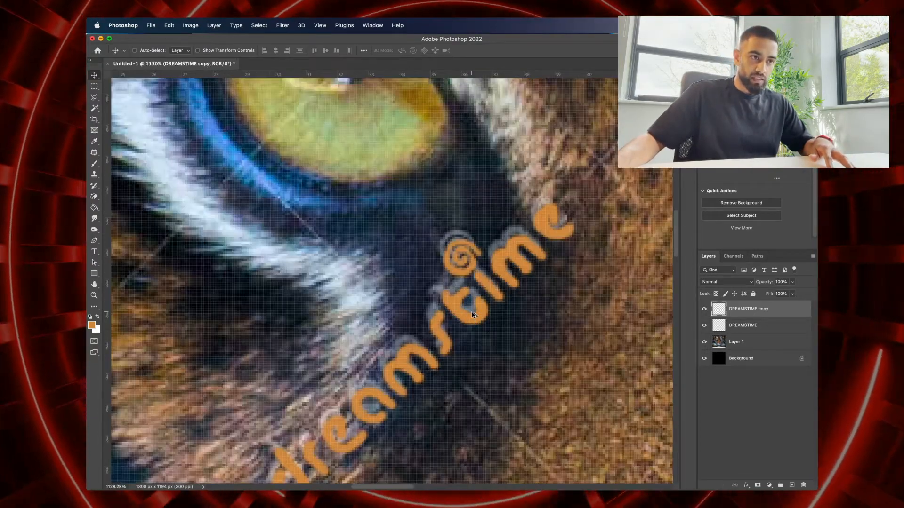
{"action": "scroll", "coordinate": [471, 312], "scroll_direction": "up", "scroll_amount": 2}
{"action": "left_click_drag", "start_coordinate": [472, 312], "coordinate": [468, 305]}
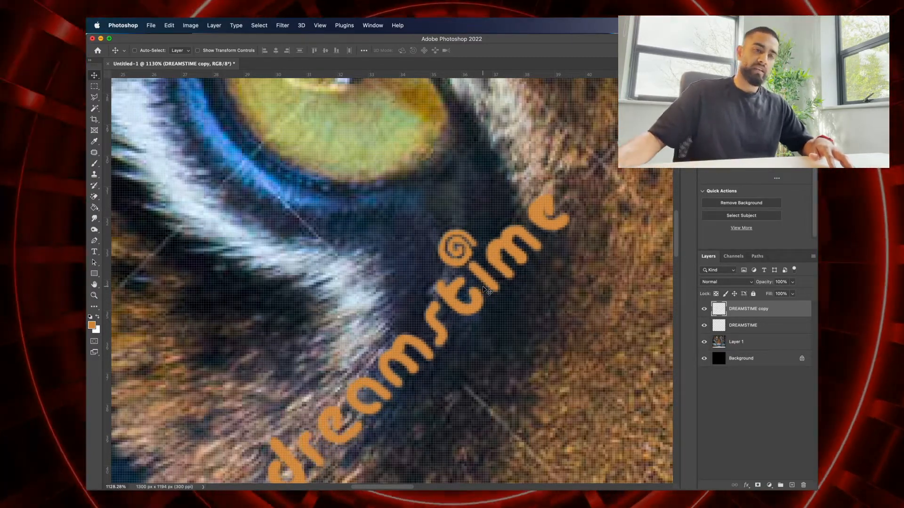
{"action": "scroll", "coordinate": [468, 283], "scroll_direction": "right", "scroll_amount": 5}
{"action": "scroll", "coordinate": [469, 283], "scroll_direction": "down", "scroll_amount": 2}
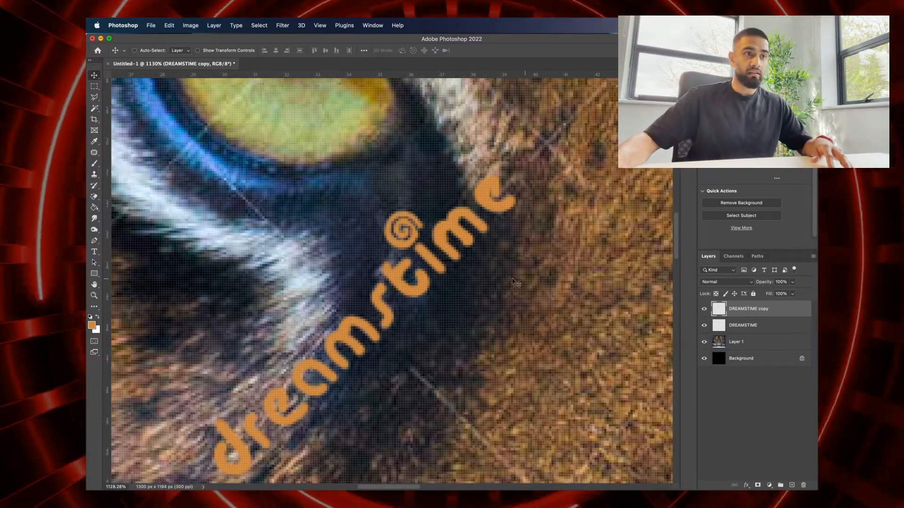
Step: Duplicate the orange tracing again and align the new copy with the watermark over the left-hand whiskers
{"action": "scroll", "coordinate": [451, 265], "scroll_direction": "down", "scroll_amount": 10}
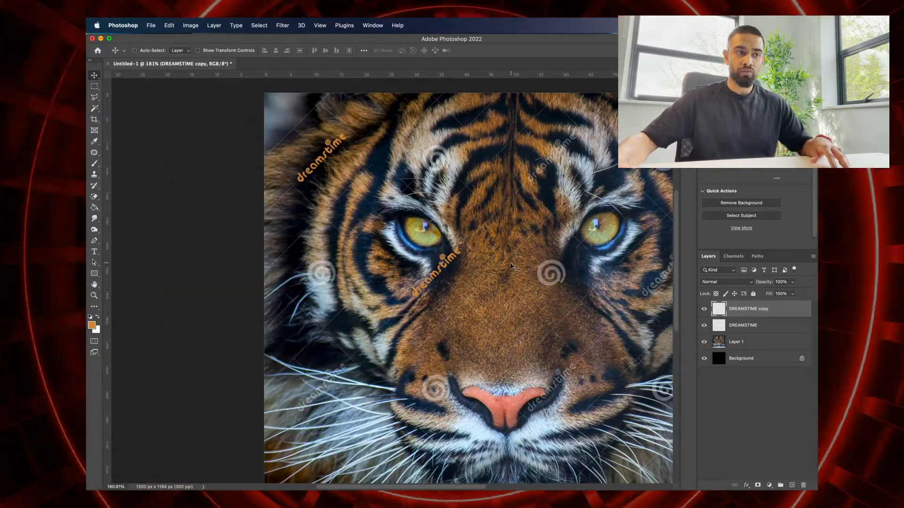
{"action": "left_click_drag", "start_coordinate": [466, 276], "coordinate": [333, 372]}
{"action": "scroll", "coordinate": [332, 372], "scroll_direction": "down", "scroll_amount": 6}
{"action": "scroll", "coordinate": [446, 336], "scroll_direction": "up", "scroll_amount": 15}
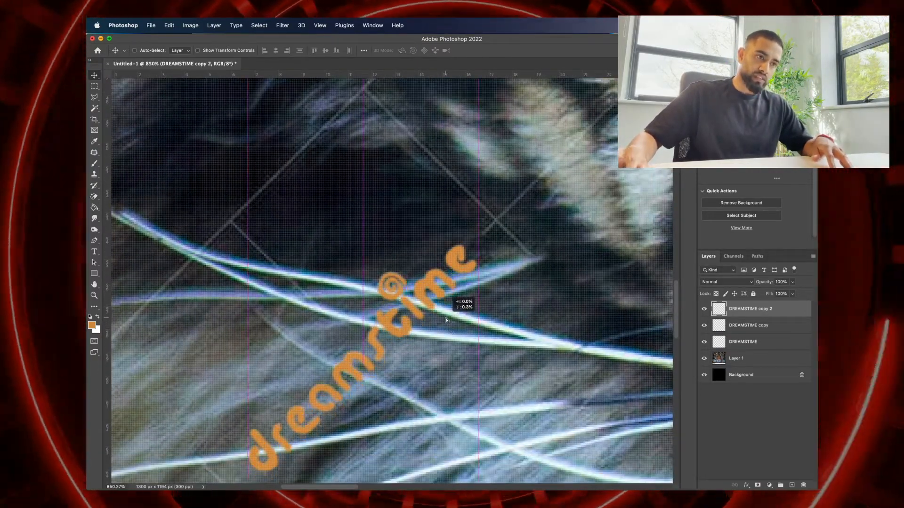
{"action": "scroll", "coordinate": [443, 322], "scroll_direction": "up", "scroll_amount": 5}
{"action": "scroll", "coordinate": [441, 322], "scroll_direction": "down", "scroll_amount": 15}
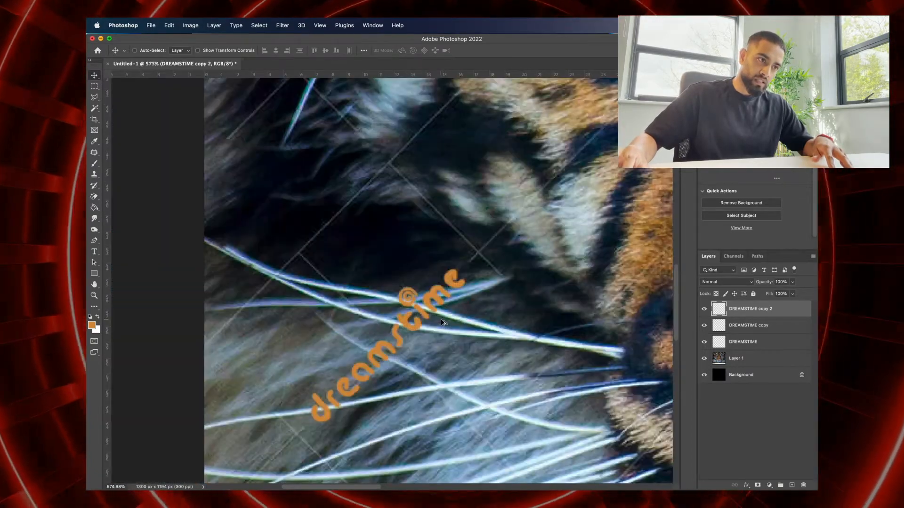
{"action": "scroll", "coordinate": [441, 328], "scroll_direction": "left", "scroll_amount": 10}
{"action": "scroll", "coordinate": [441, 328], "scroll_direction": "down", "scroll_amount": 10}
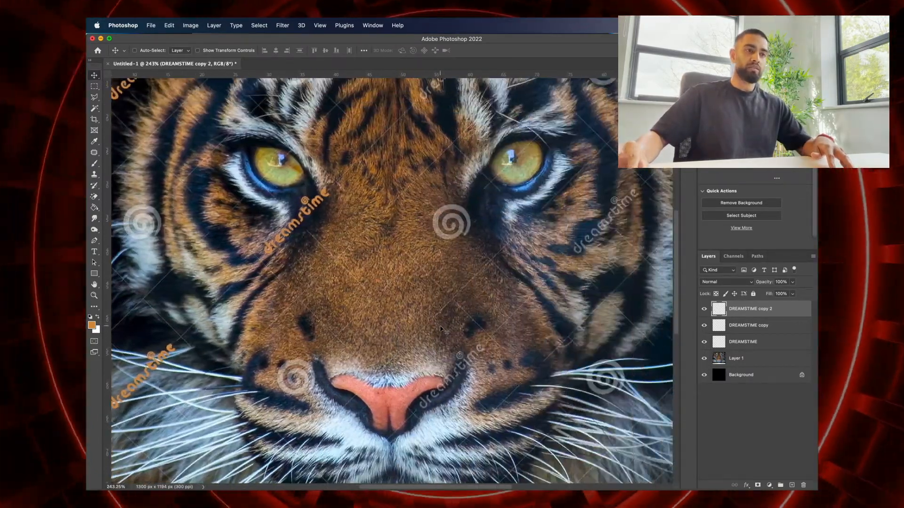
Step: Duplicate the orange tracing onto the forehead watermark above the right-hand eye and fine-tune its alignment
{"action": "scroll", "coordinate": [445, 329], "scroll_direction": "up", "scroll_amount": 10}
{"action": "scroll", "coordinate": [437, 328], "scroll_direction": "right", "scroll_amount": 10}
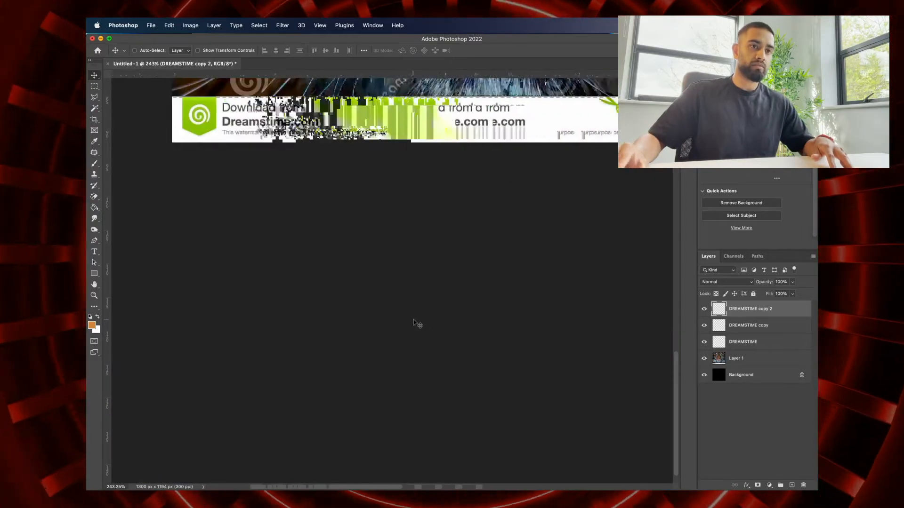
{"action": "scroll", "coordinate": [418, 327], "scroll_direction": "right", "scroll_amount": 5}
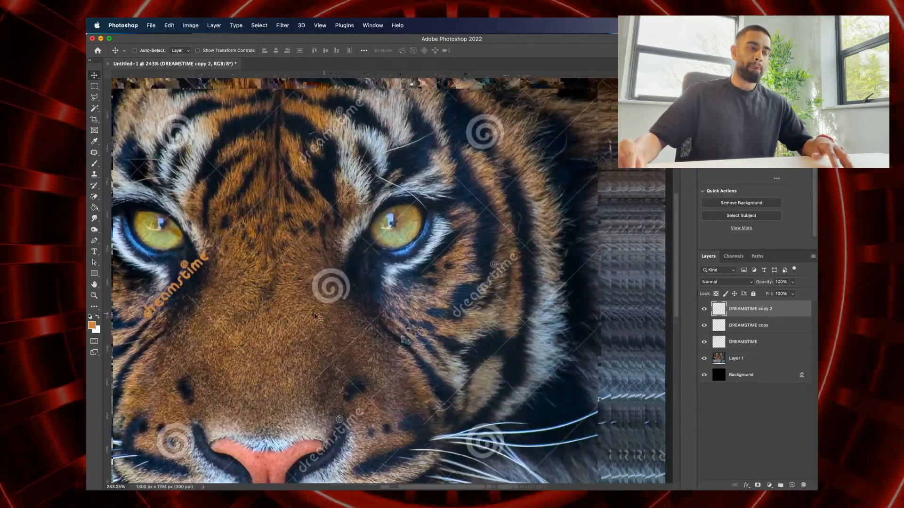
{"action": "left_click_drag", "start_coordinate": [343, 205], "coordinate": [505, 141]}
{"action": "left_click_drag", "start_coordinate": [234, 244], "coordinate": [302, 119]}
{"action": "scroll", "coordinate": [302, 119], "scroll_direction": "up", "scroll_amount": 5}
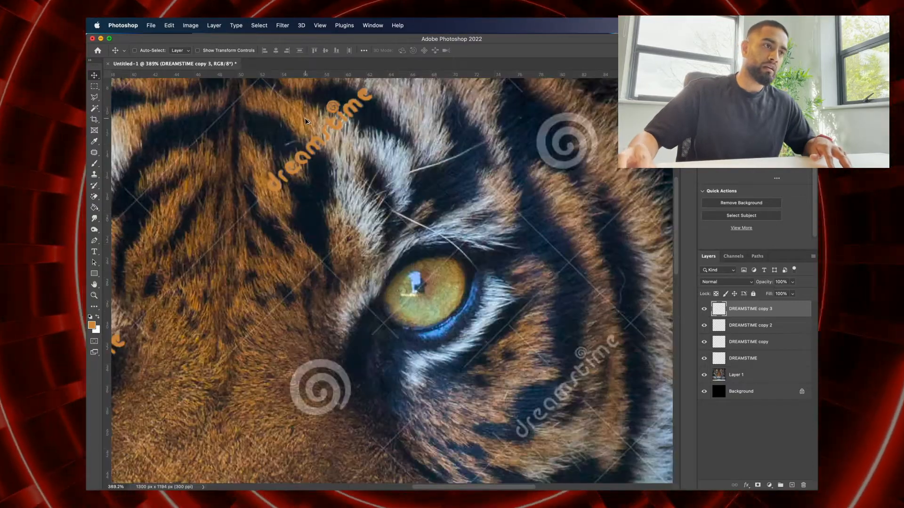
{"action": "left_click_drag", "start_coordinate": [338, 192], "coordinate": [354, 202]}
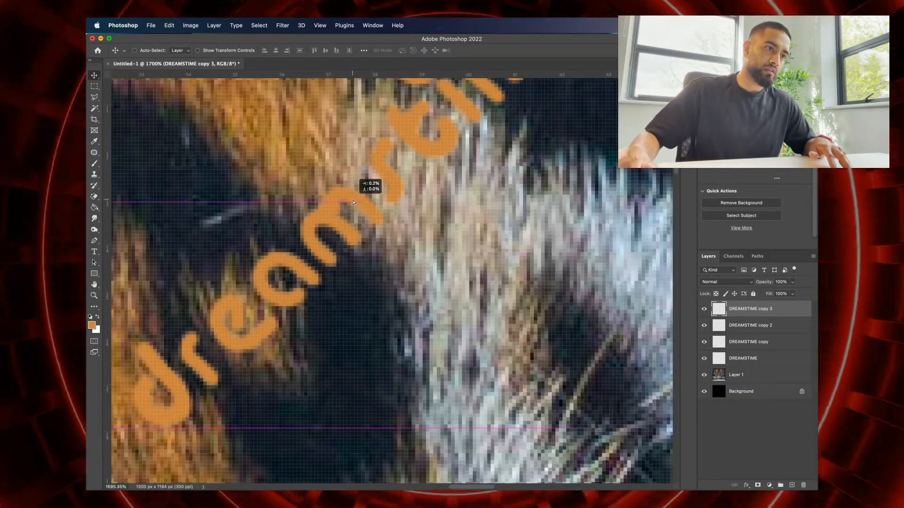
{"action": "scroll", "coordinate": [356, 206], "scroll_direction": "down", "scroll_amount": 6}
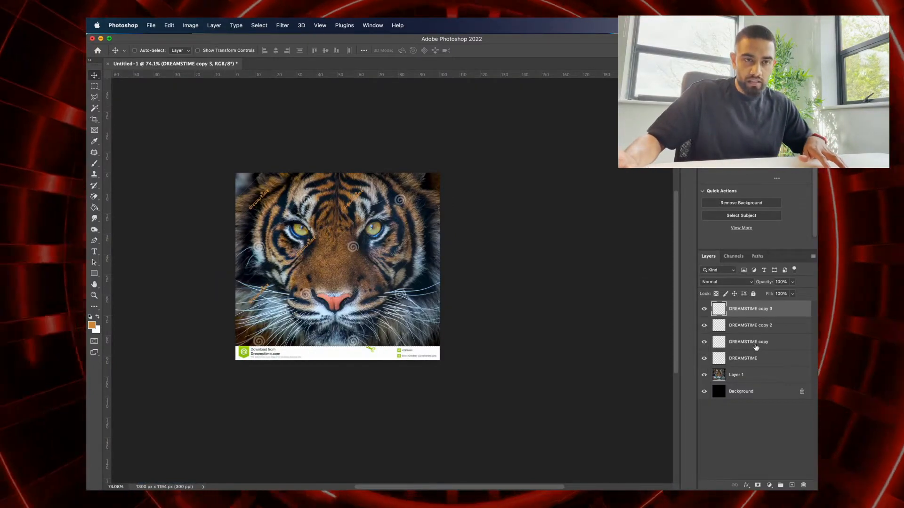
Step: Merge the layers DREAMSTIME copy, DREAMSTIME copy 2 and DREAMSTIME copy 3 into one layer
{"action": "left_click", "coordinate": [758, 346], "text": "shift"}
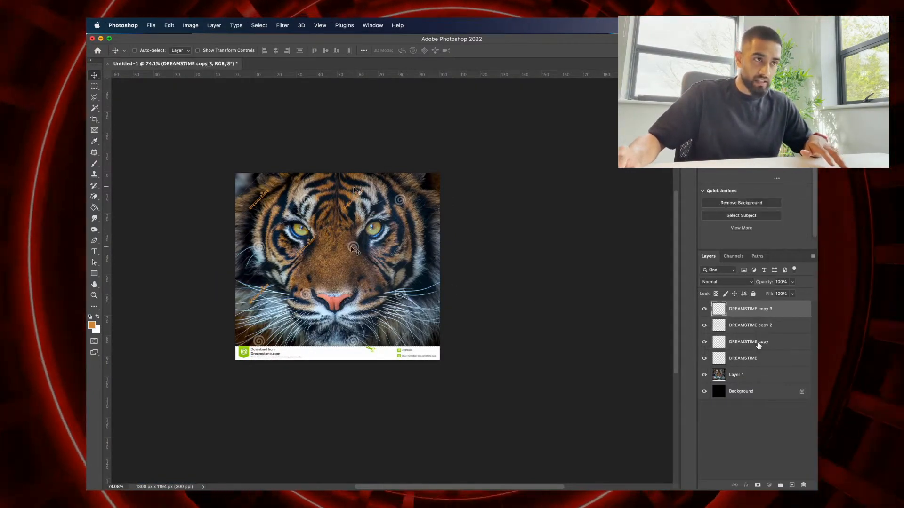
{"action": "scroll", "coordinate": [260, 290], "scroll_direction": "up", "scroll_amount": 3}
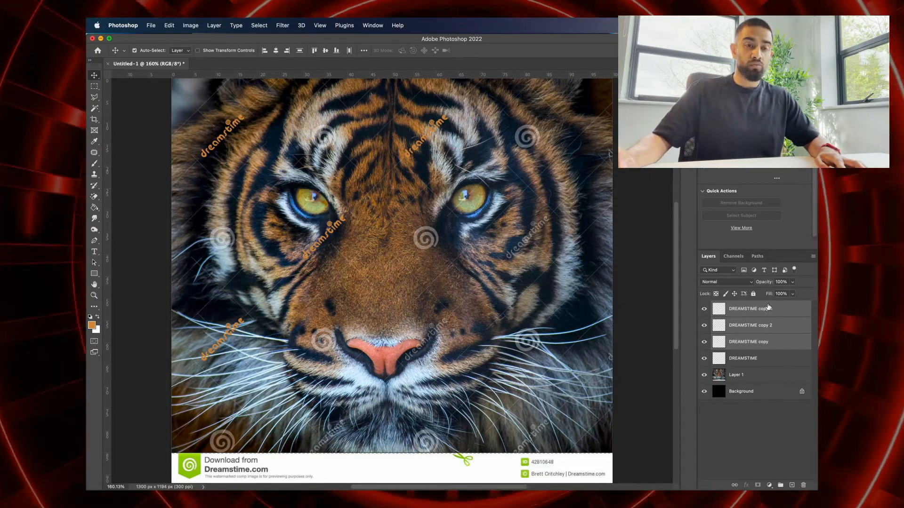
{"action": "left_click", "coordinate": [768, 310]}
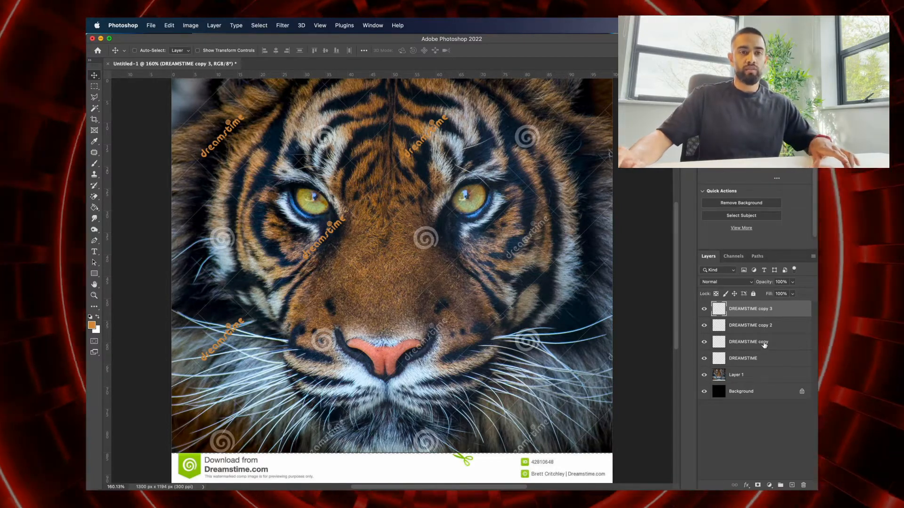
{"action": "left_click", "coordinate": [764, 344], "text": "shift"}
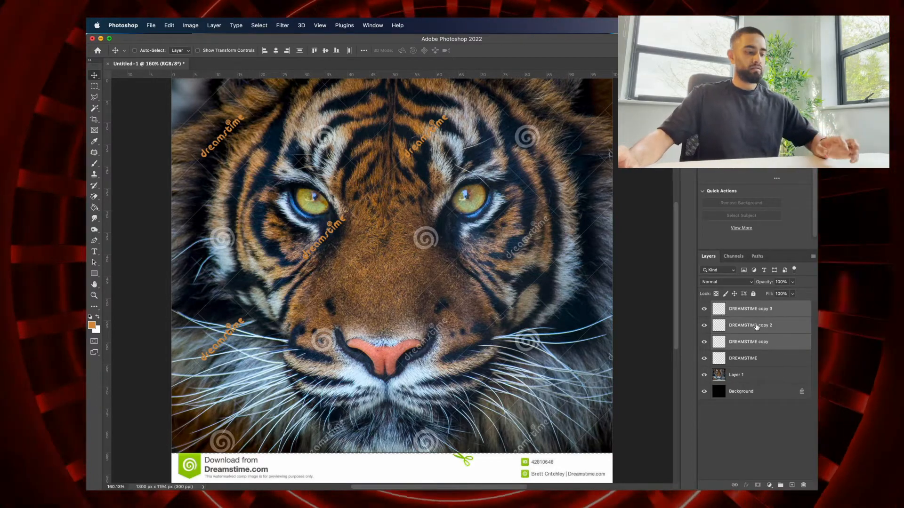
{"action": "key", "text": "super+e"}
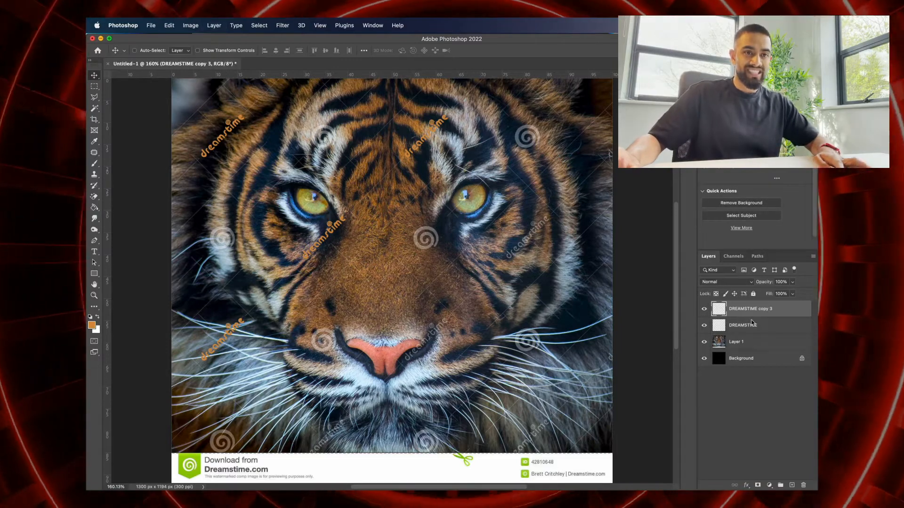
Step: Duplicate the merged layer and move its three tracings onto the watermarks on the right-hand cheek, nose and lower chin
{"action": "scroll", "coordinate": [487, 208], "scroll_direction": "up", "scroll_amount": 2}
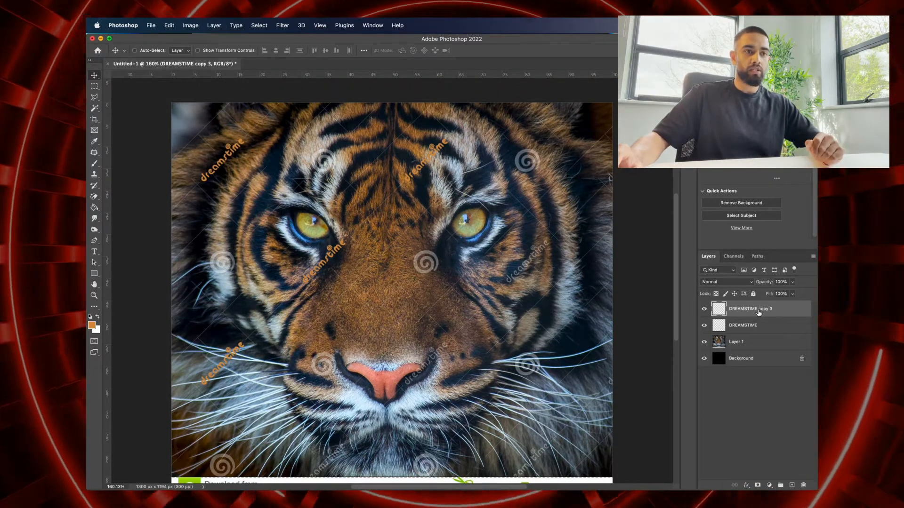
{"action": "right_click", "coordinate": [758, 311]}
{"action": "left_click", "coordinate": [696, 97]}
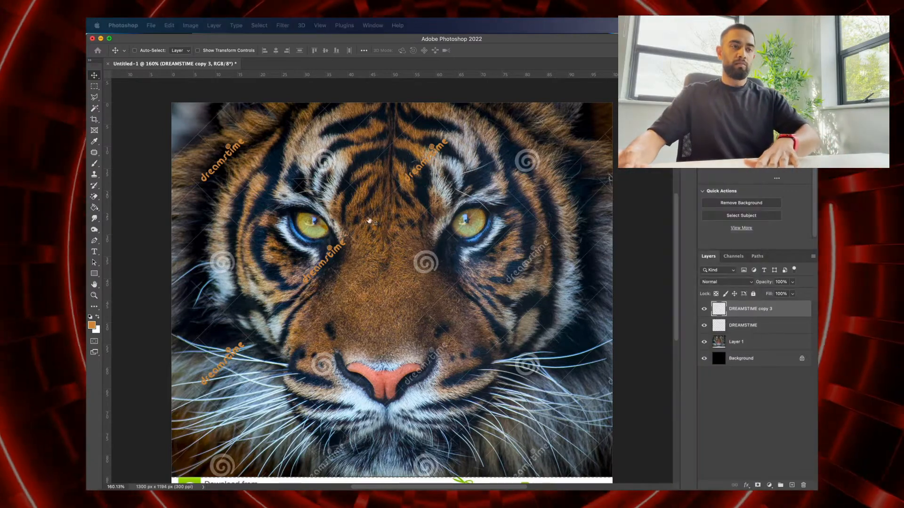
{"action": "key", "text": "Return"}
{"action": "left_click_drag", "start_coordinate": [397, 204], "coordinate": [499, 307]}
{"action": "scroll", "coordinate": [506, 305], "scroll_direction": "up", "scroll_amount": 5}
{"action": "scroll", "coordinate": [518, 236], "scroll_direction": "down", "scroll_amount": 5}
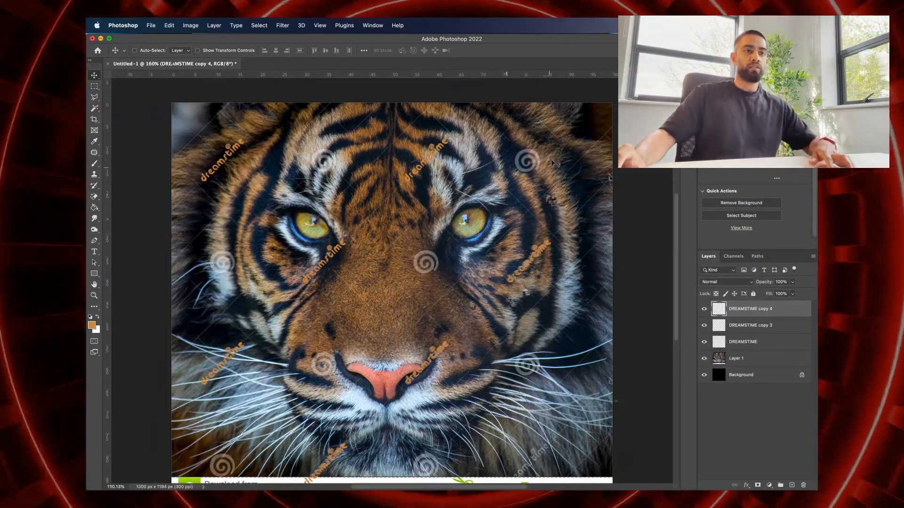
Step: Fine-tune the duplicated layer's position so its tracing covers the right-hand cheek watermark
{"action": "scroll", "coordinate": [546, 151], "scroll_direction": "up", "scroll_amount": 5}
{"action": "left_click_drag", "start_coordinate": [547, 151], "coordinate": [539, 158]}
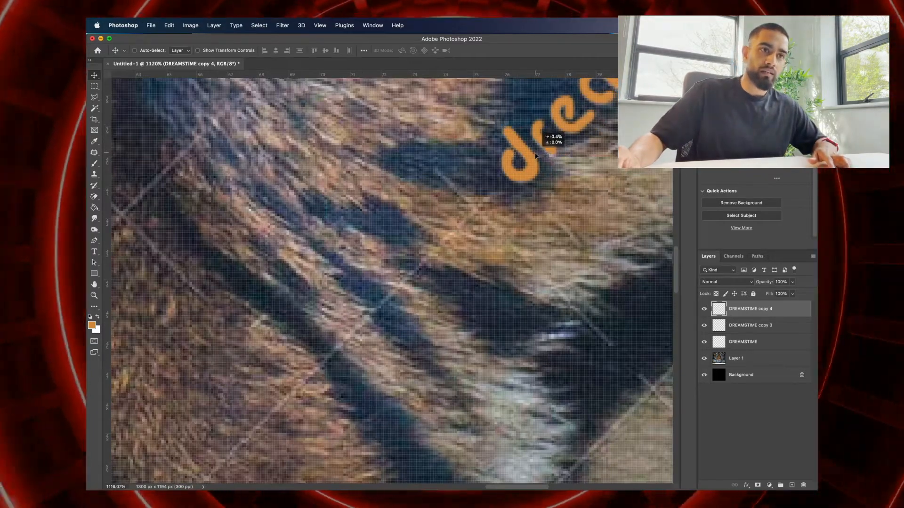
{"action": "scroll", "coordinate": [555, 160], "scroll_direction": "right", "scroll_amount": 3}
{"action": "scroll", "coordinate": [556, 160], "scroll_direction": "up", "scroll_amount": 5}
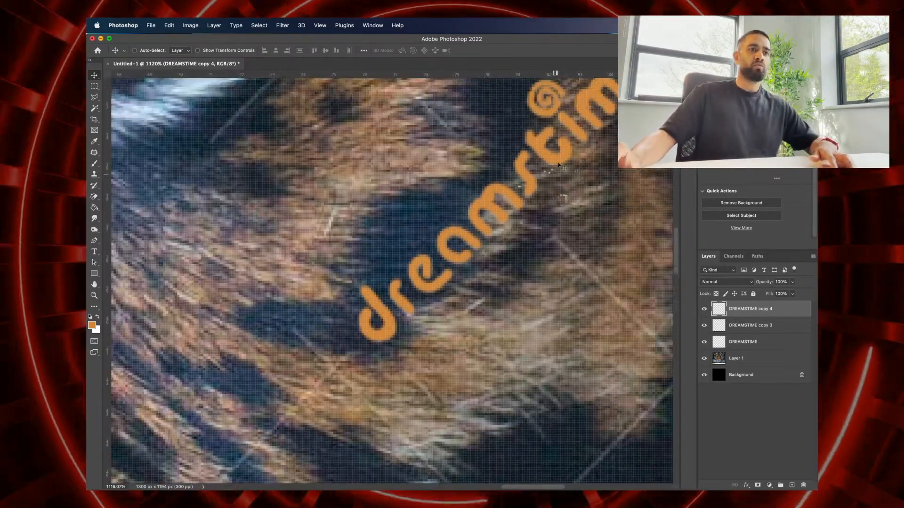
{"action": "key", "text": "Down"}
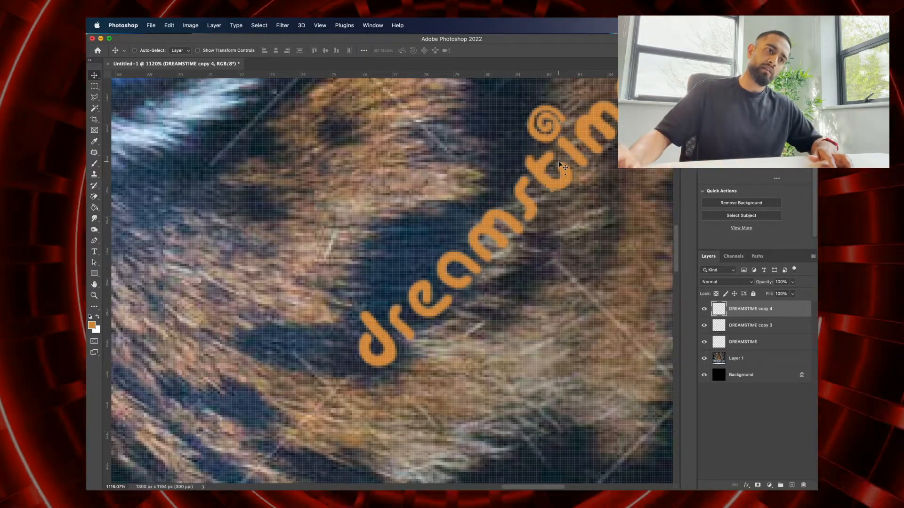
Step: Delete the tracing beside the nose from the DREAMSTIME copy 4 layer with a rectangular marquee selection, and deselect
{"action": "scroll", "coordinate": [466, 270], "scroll_direction": "down", "scroll_amount": 5}
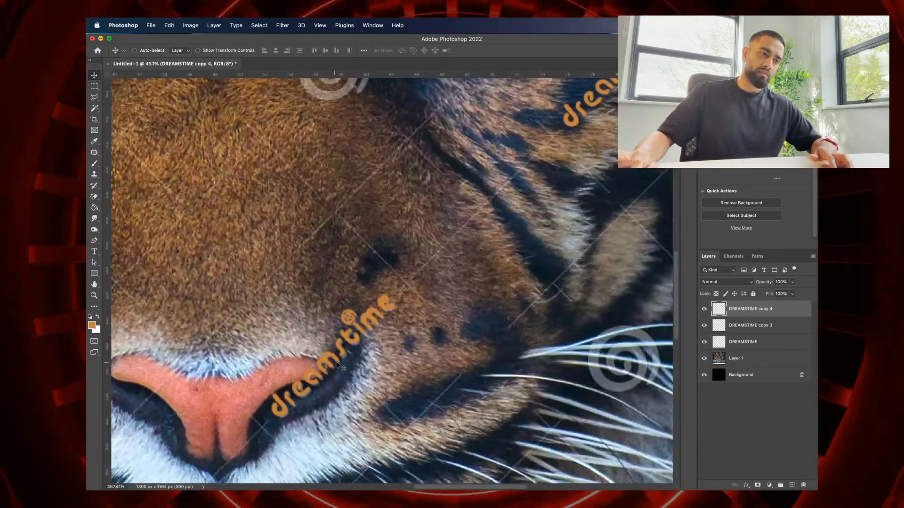
{"action": "scroll", "coordinate": [337, 365], "scroll_direction": "down", "scroll_amount": 5}
{"action": "scroll", "coordinate": [346, 363], "scroll_direction": "up", "scroll_amount": 5}
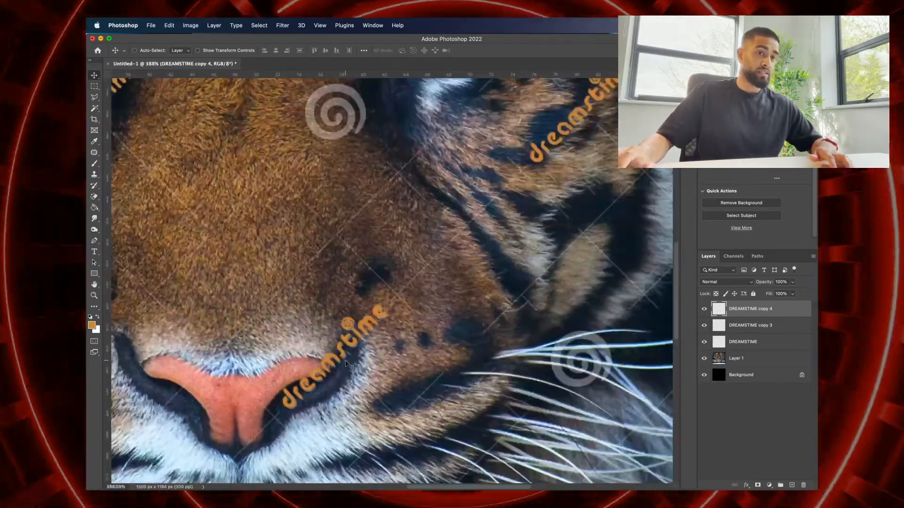
{"action": "scroll", "coordinate": [398, 332], "scroll_direction": "down", "scroll_amount": 5}
{"action": "scroll", "coordinate": [398, 332], "scroll_direction": "left", "scroll_amount": 4}
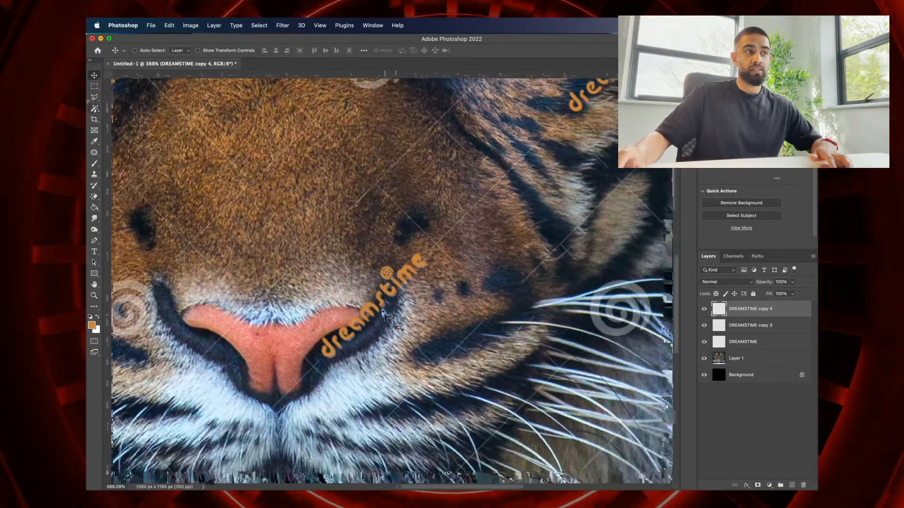
{"action": "left_click", "coordinate": [94, 86]}
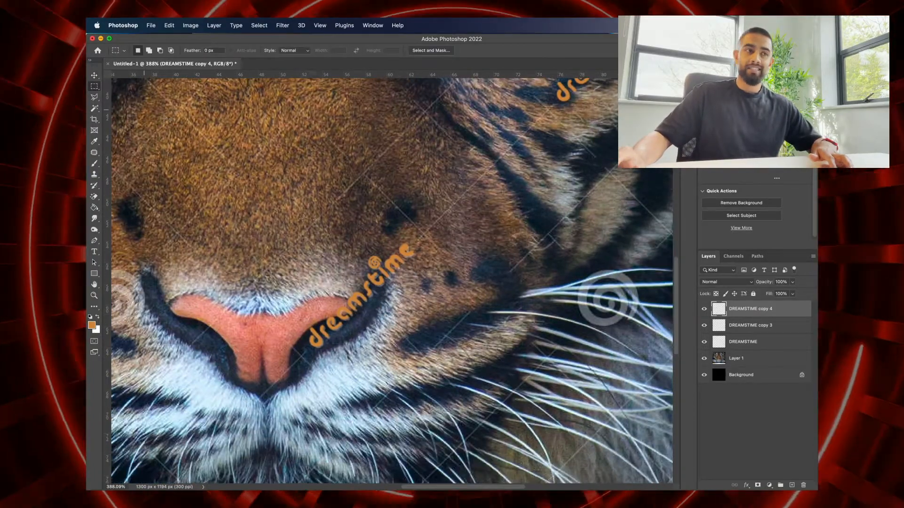
{"action": "left_click_drag", "start_coordinate": [257, 223], "coordinate": [448, 361]}
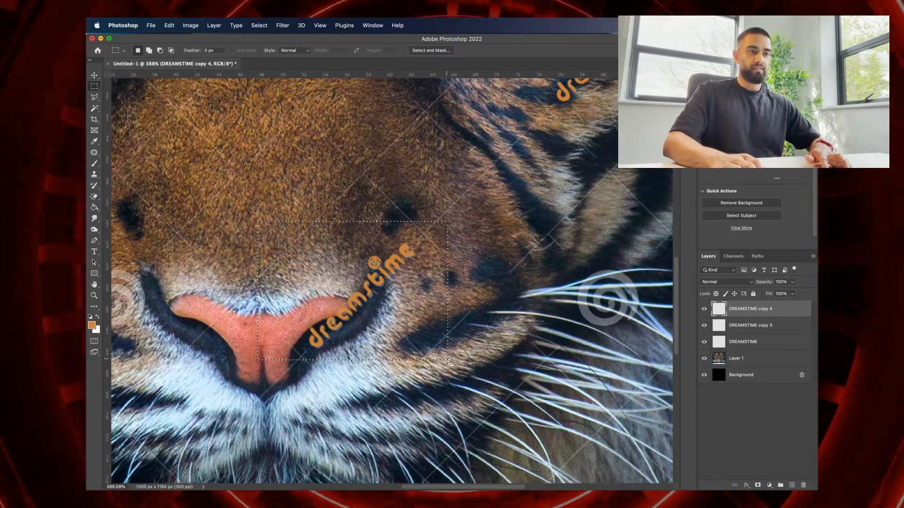
{"action": "key", "text": "Delete"}
{"action": "key", "text": "ctrl+d"}
Step: Duplicate the original DREAMSTIME layer with the Move tool and place the copy over the watermark beside the nose
{"action": "scroll", "coordinate": [448, 361], "scroll_direction": "down", "scroll_amount": 6}
{"action": "scroll", "coordinate": [447, 361], "scroll_direction": "left", "scroll_amount": 5}
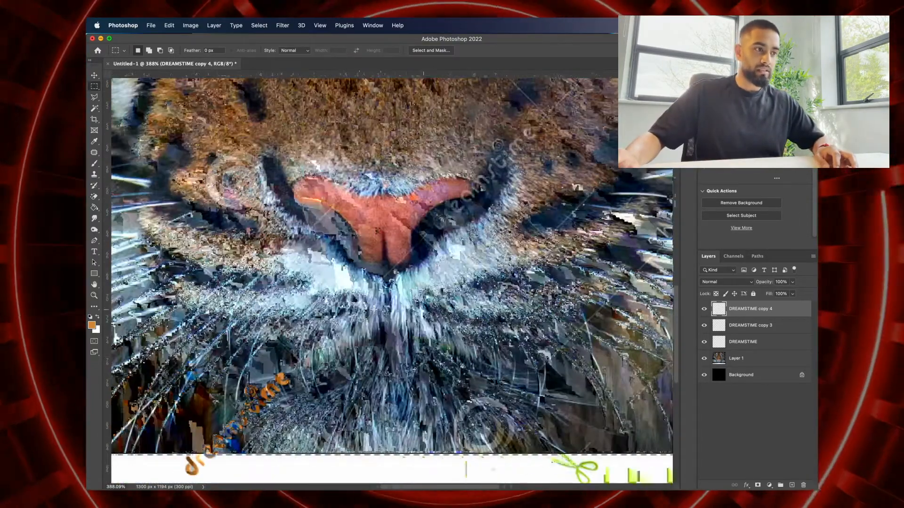
{"action": "scroll", "coordinate": [351, 308], "scroll_direction": "down", "scroll_amount": 3}
{"action": "scroll", "coordinate": [436, 246], "scroll_direction": "up", "scroll_amount": 10}
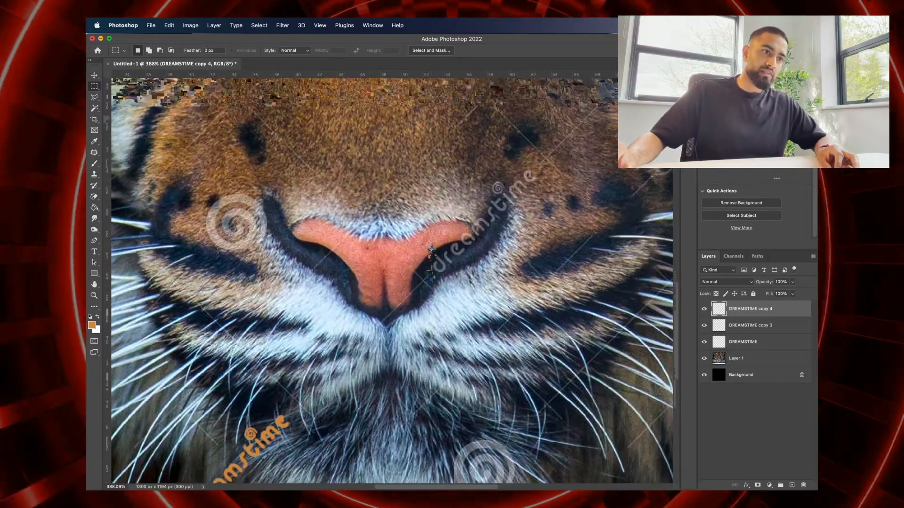
{"action": "key", "text": "v"}
{"action": "left_click", "coordinate": [750, 343]}
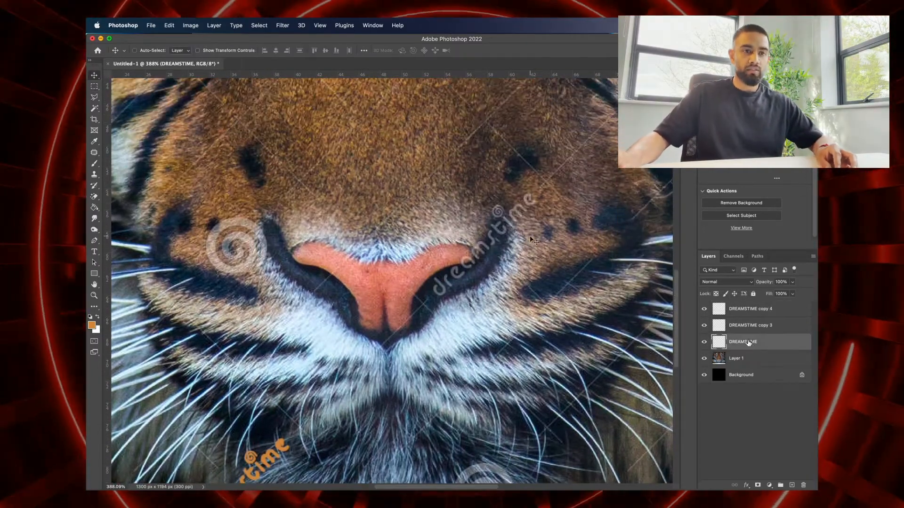
{"action": "scroll", "coordinate": [416, 221], "scroll_direction": "down", "scroll_amount": 5}
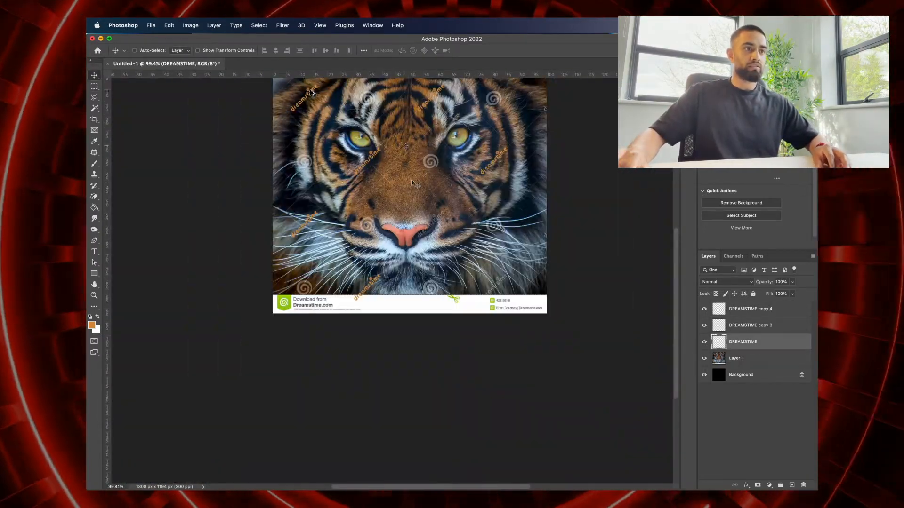
{"action": "left_click_drag", "start_coordinate": [454, 246], "coordinate": [440, 231]}
{"action": "scroll", "coordinate": [438, 229], "scroll_direction": "up", "scroll_amount": 10}
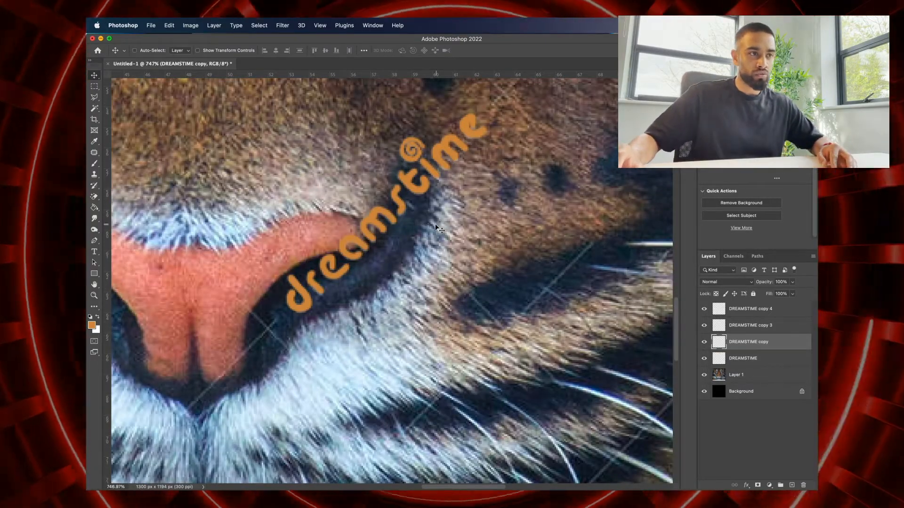
{"action": "scroll", "coordinate": [429, 209], "scroll_direction": "up", "scroll_amount": 5}
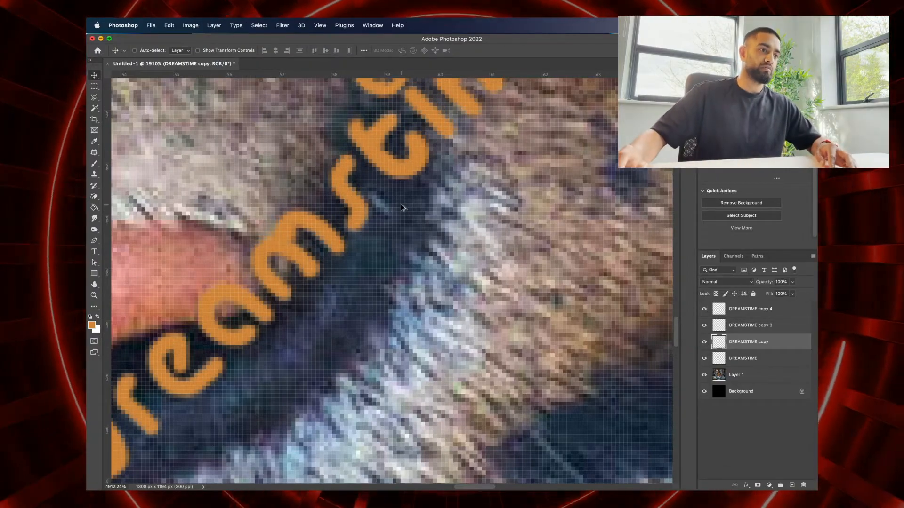
Step: Duplicate the DREAMSTIME copy layer and place the copy over the cut-off watermark at the photo's upper right edge
{"action": "scroll", "coordinate": [402, 208], "scroll_direction": "down", "scroll_amount": 10}
{"action": "key", "text": "super+j"}
{"action": "scroll", "coordinate": [440, 184], "scroll_direction": "up", "scroll_amount": 5}
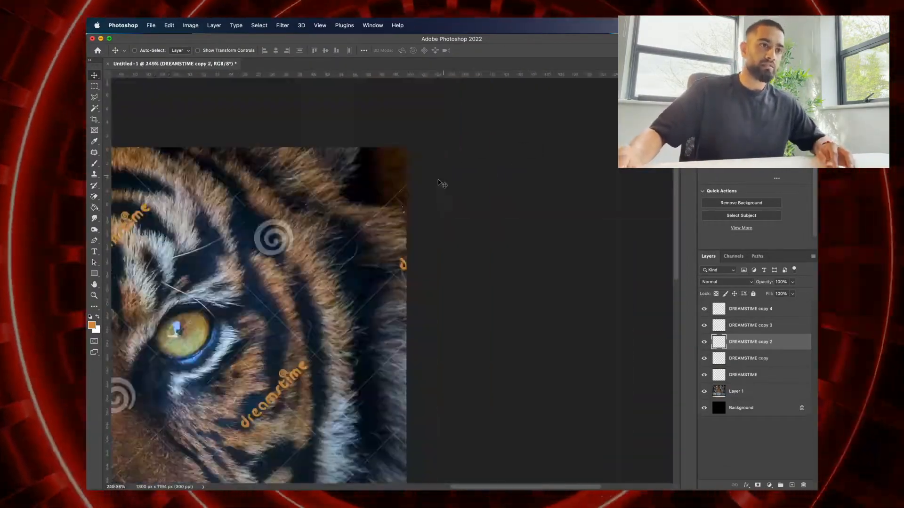
{"action": "scroll", "coordinate": [441, 184], "scroll_direction": "left", "scroll_amount": 10}
{"action": "scroll", "coordinate": [440, 183], "scroll_direction": "down", "scroll_amount": 8}
{"action": "scroll", "coordinate": [440, 184], "scroll_direction": "right", "scroll_amount": 8}
Step: Duplicate the tracing twice more and cover the remaining watermarks, including the cut-off one at the photo's lower right edge
{"action": "left_click", "coordinate": [749, 325]}
{"action": "left_click", "coordinate": [749, 309]}
{"action": "left_click_drag", "start_coordinate": [331, 210], "coordinate": [518, 264]}
{"action": "scroll", "coordinate": [441, 212], "scroll_direction": "up", "scroll_amount": 5}
{"action": "scroll", "coordinate": [441, 211], "scroll_direction": "down", "scroll_amount": 8}
{"action": "left_click_drag", "start_coordinate": [430, 282], "coordinate": [399, 222]}
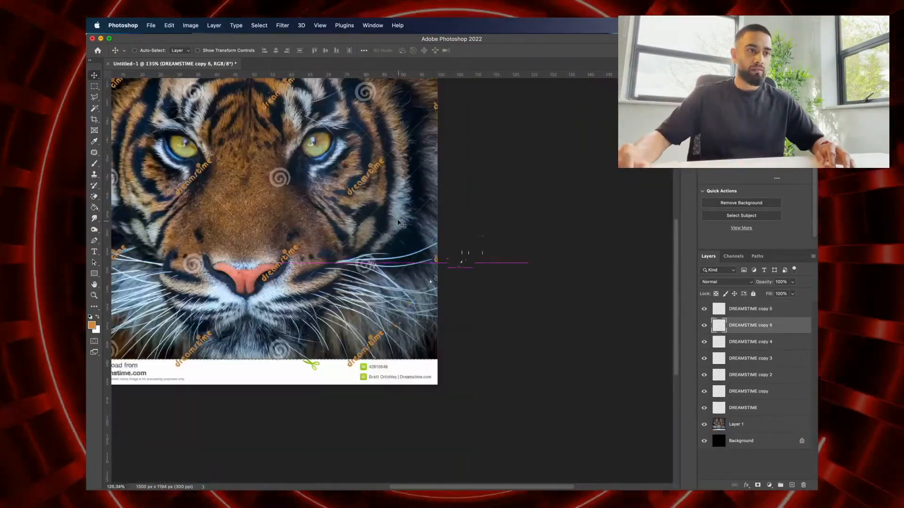
{"action": "scroll", "coordinate": [399, 222], "scroll_direction": "down", "scroll_amount": 5}
{"action": "scroll", "coordinate": [399, 223], "scroll_direction": "up", "scroll_amount": 5}
{"action": "scroll", "coordinate": [377, 235], "scroll_direction": "down", "scroll_amount": 5}
{"action": "scroll", "coordinate": [351, 256], "scroll_direction": "left", "scroll_amount": 5}
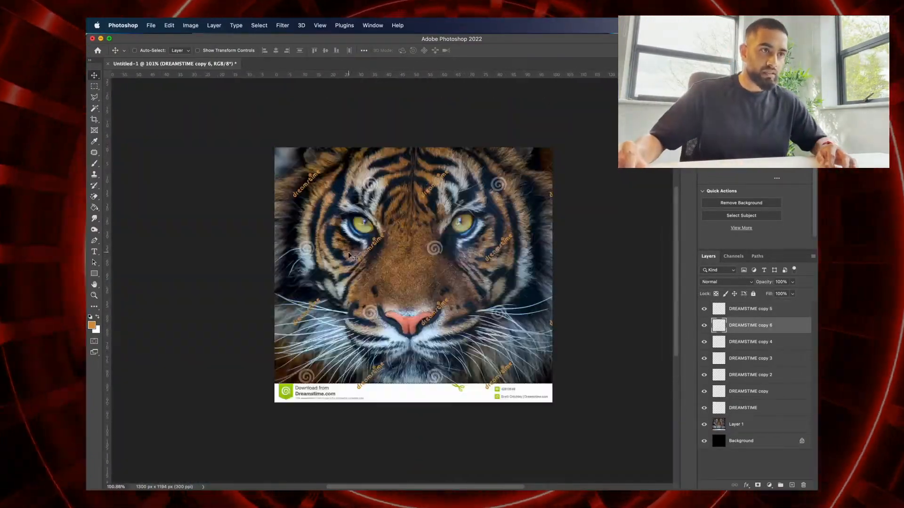
Step: Merge all the DREAMSTIME layers into one, load its tracings as a selection, and hide the merged layer
{"action": "left_click", "coordinate": [769, 312]}
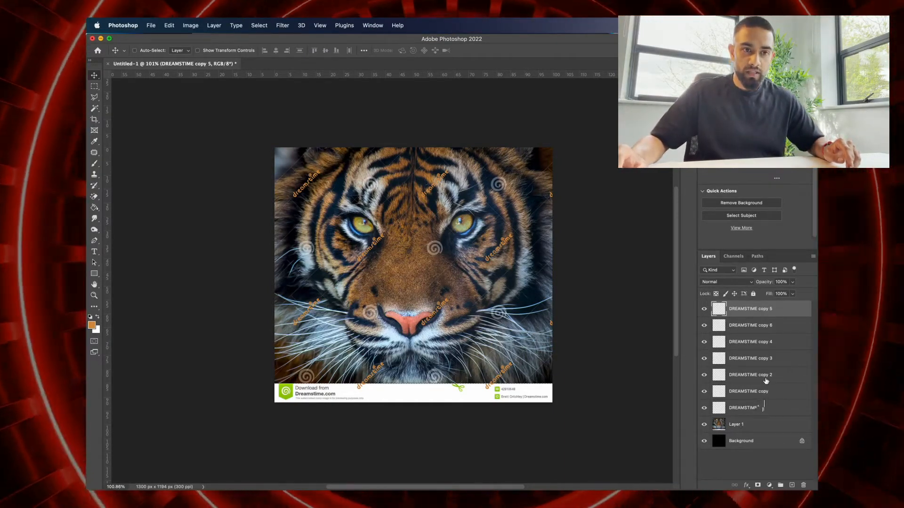
{"action": "left_click", "coordinate": [757, 407], "text": "shift"}
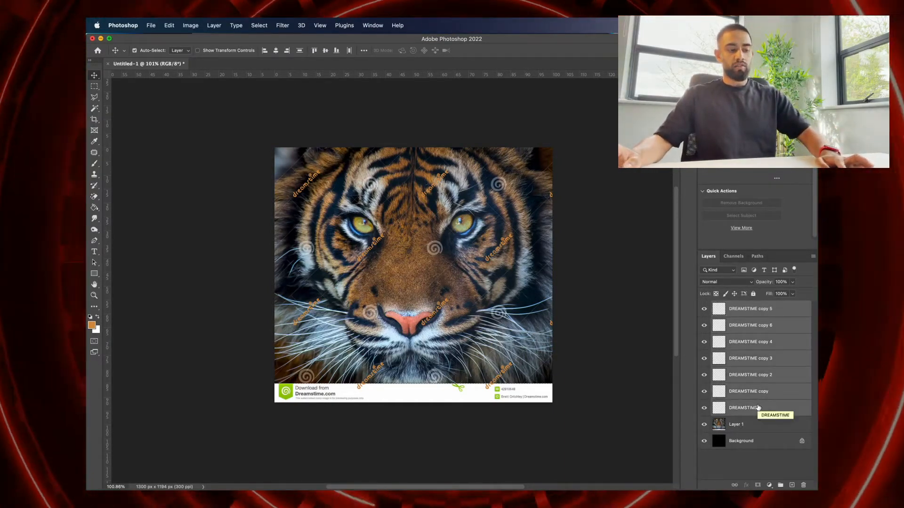
{"action": "key", "text": "super+e"}
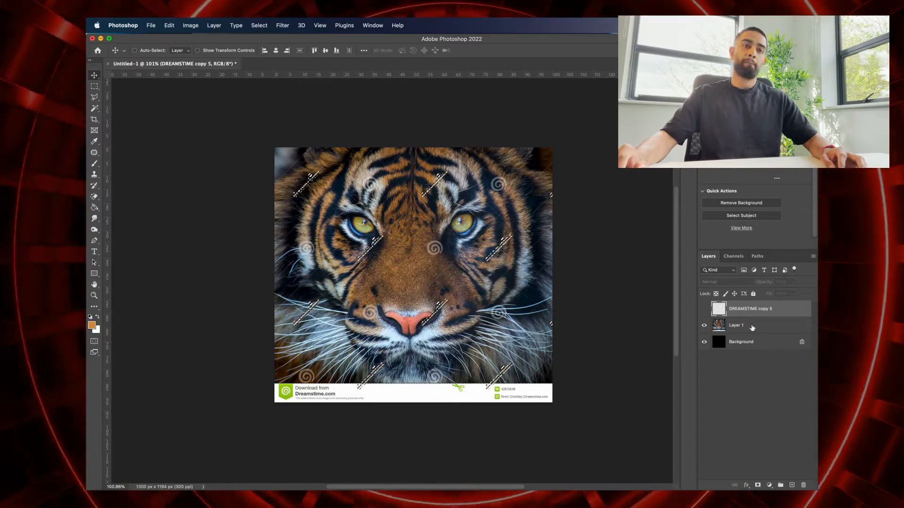
Step: Make the tiger photo's layer active and rename it original
{"action": "left_click", "coordinate": [747, 326]}
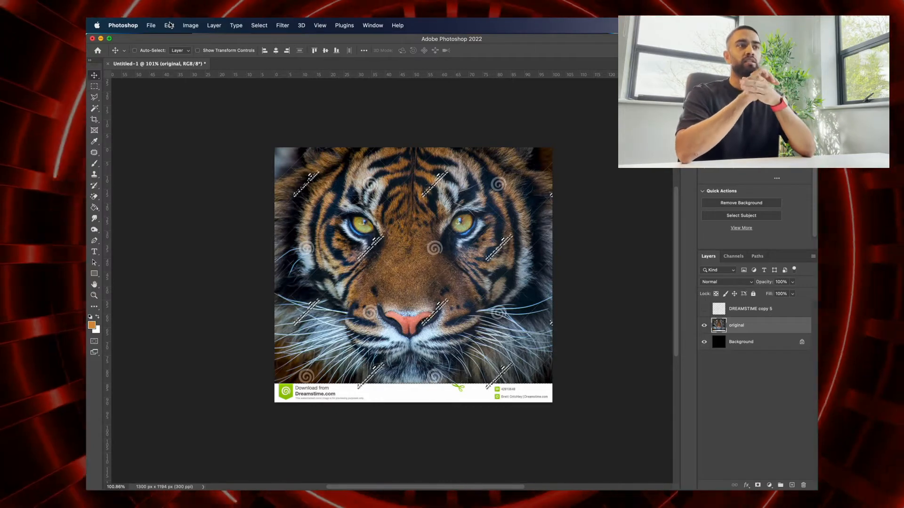
{"action": "left_click", "coordinate": [168, 25]}
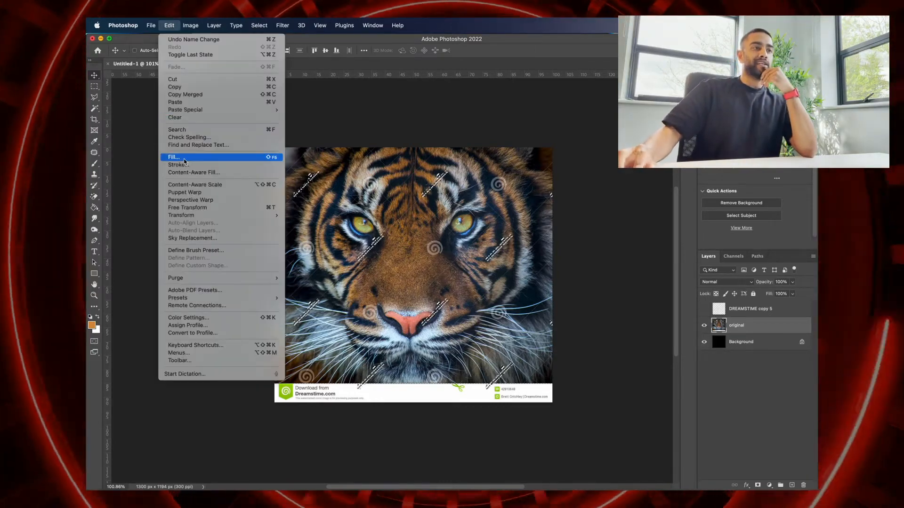
{"action": "key", "text": "Escape"}
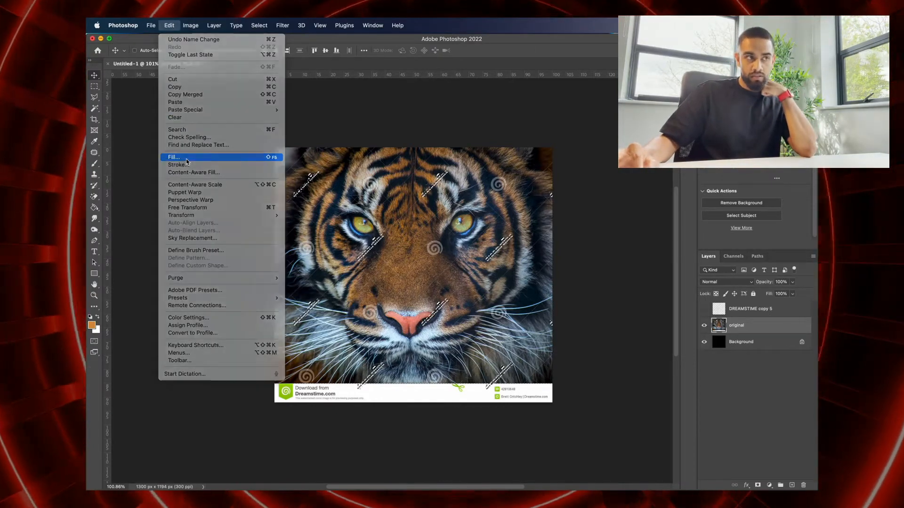
{"action": "key", "text": "i"}
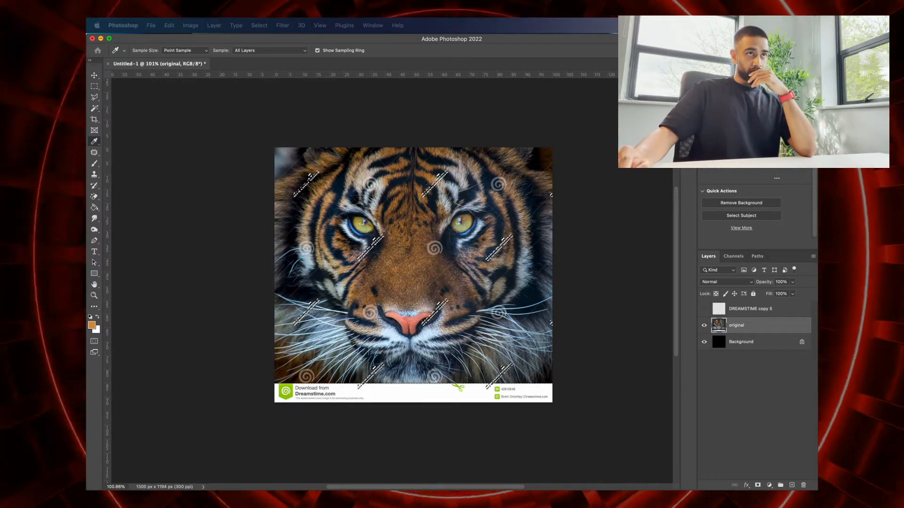
{"action": "key", "text": "shift+BackSpace"}
{"action": "key", "text": "Return"}
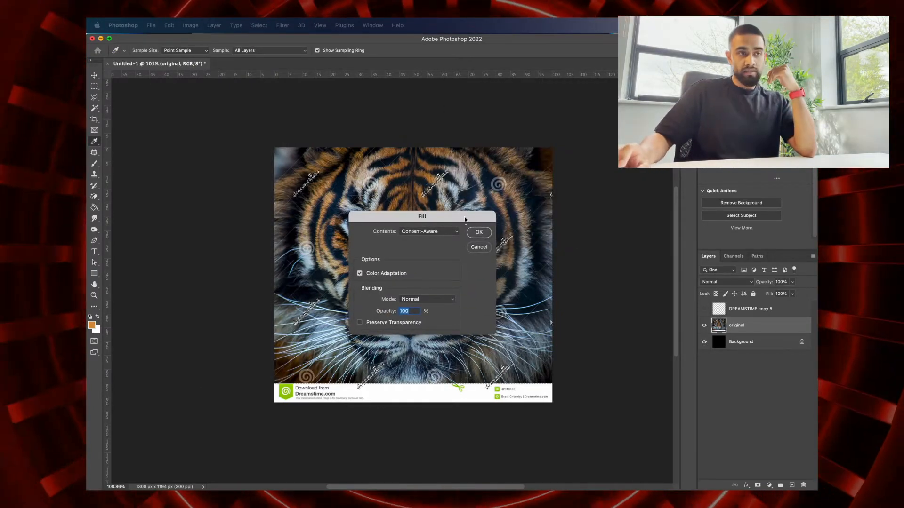
{"action": "key", "text": "v"}
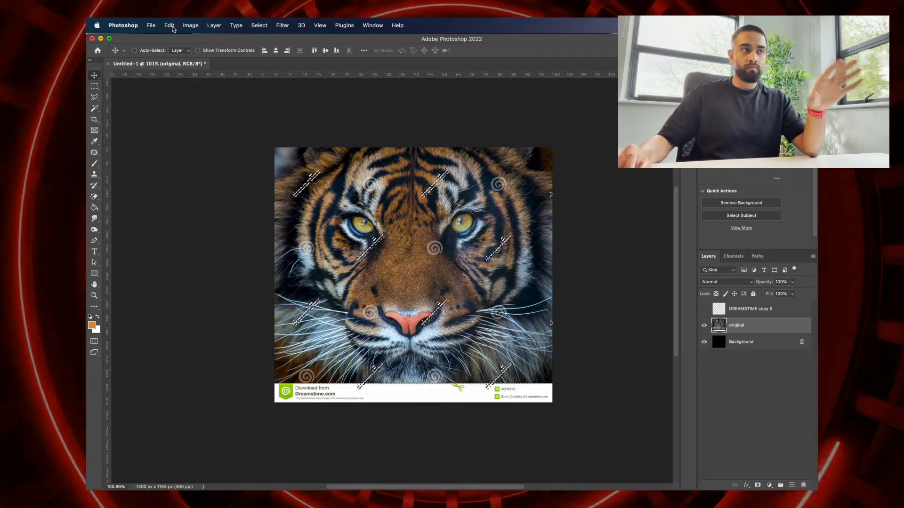
{"action": "left_click", "coordinate": [172, 27]}
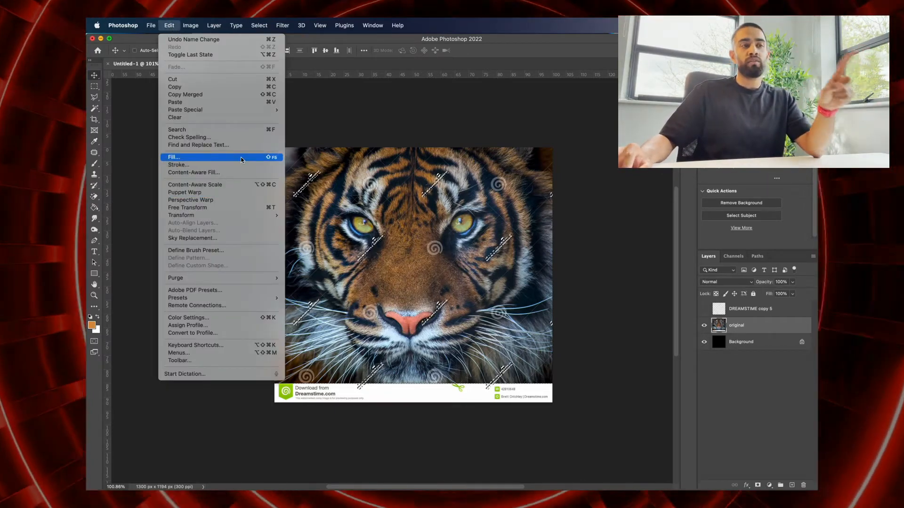
{"action": "left_click", "coordinate": [241, 160]}
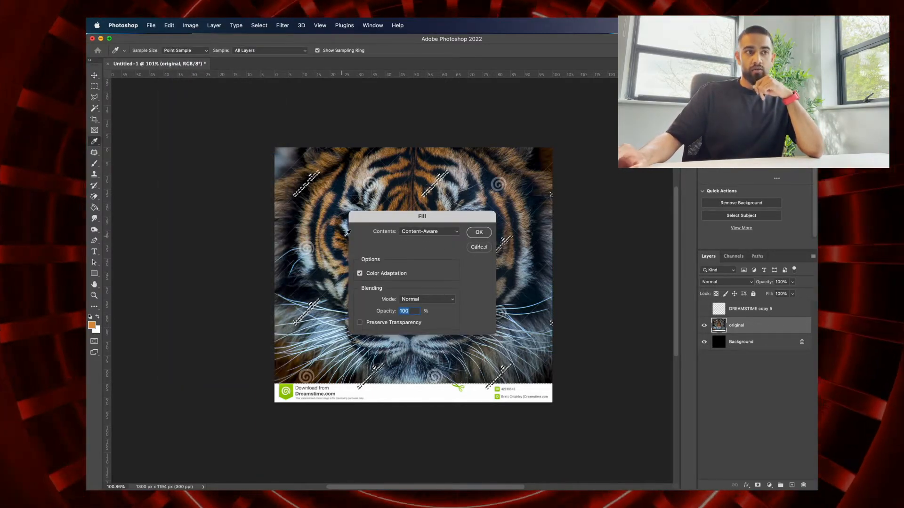
{"action": "key", "text": "Return"}
{"action": "key", "text": "v"}
Step: Fill the selected watermark text on the original layer with Content-Aware Fill, output to Current Layer, and deselect
{"action": "left_click", "coordinate": [169, 26]}
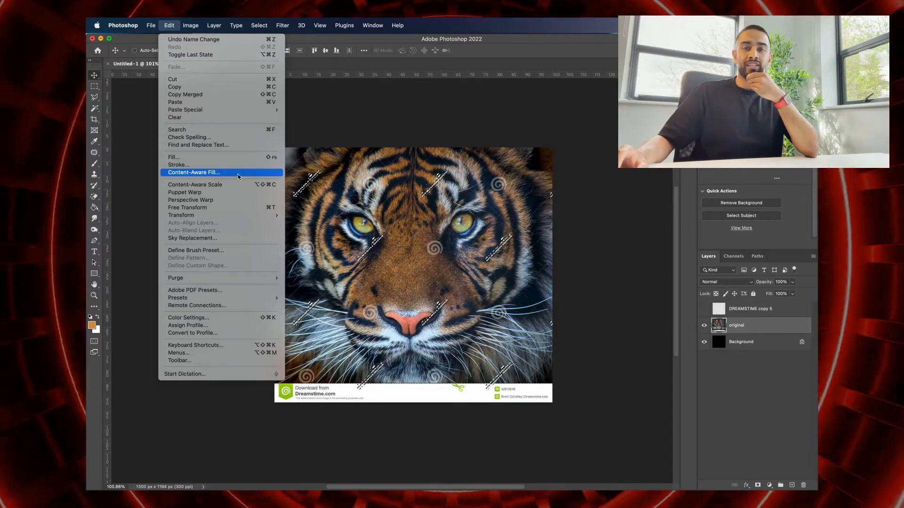
{"action": "left_click", "coordinate": [237, 173]}
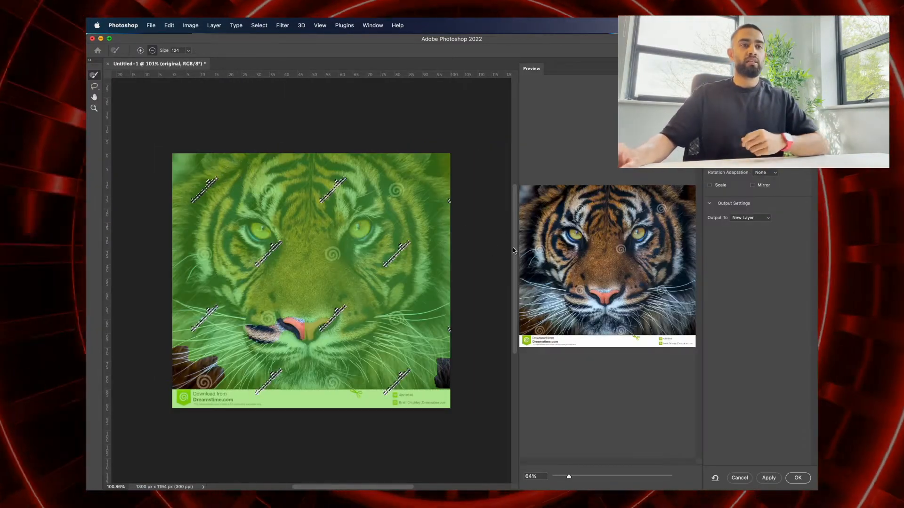
{"action": "left_click_drag", "start_coordinate": [568, 476], "coordinate": [594, 477]}
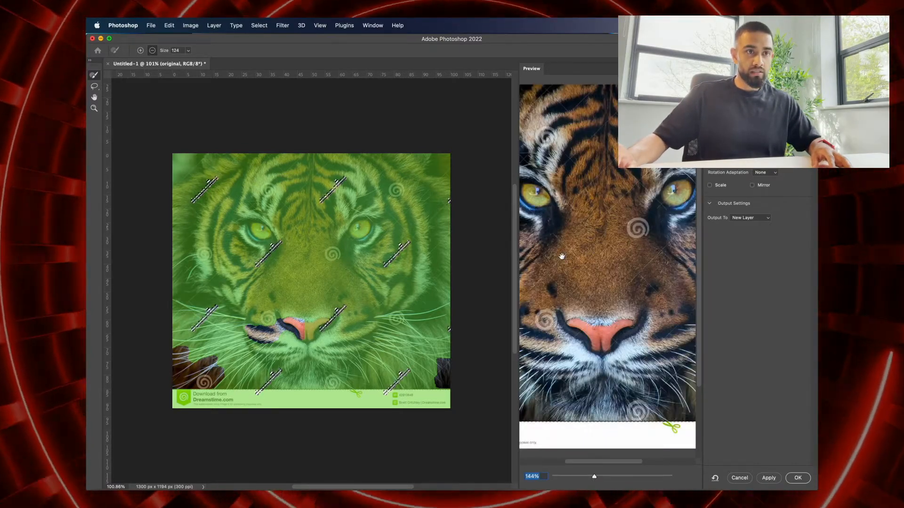
{"action": "left_click_drag", "start_coordinate": [557, 266], "coordinate": [629, 254]}
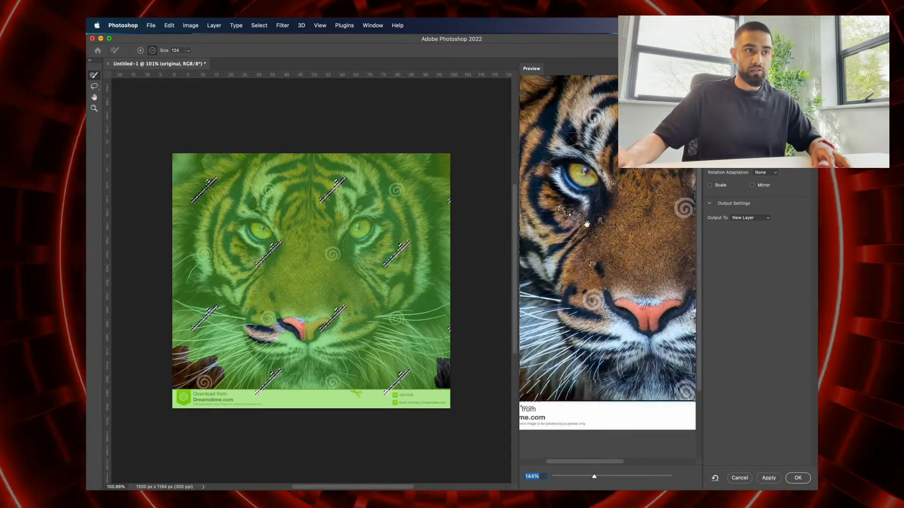
{"action": "left_click_drag", "start_coordinate": [578, 279], "coordinate": [533, 245]}
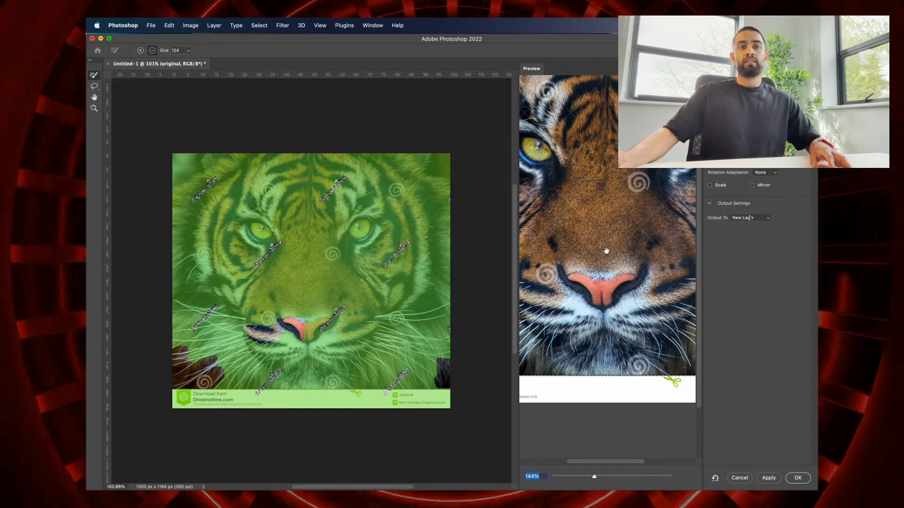
{"action": "left_click", "coordinate": [750, 218]}
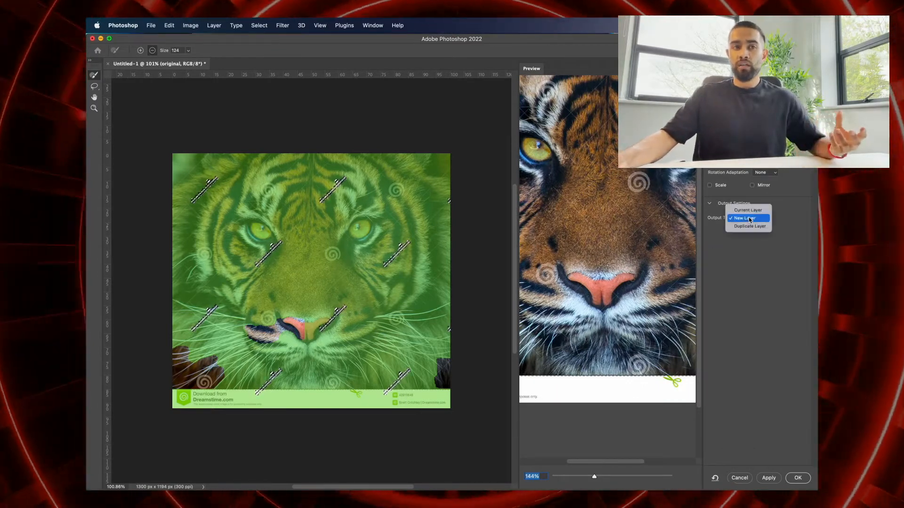
{"action": "left_click", "coordinate": [748, 211]}
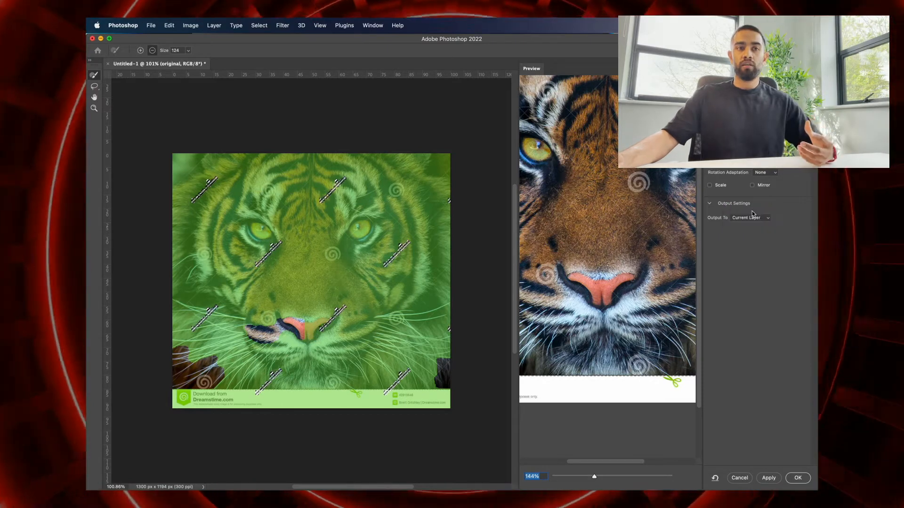
{"action": "mouse_move", "coordinate": [785, 482]}
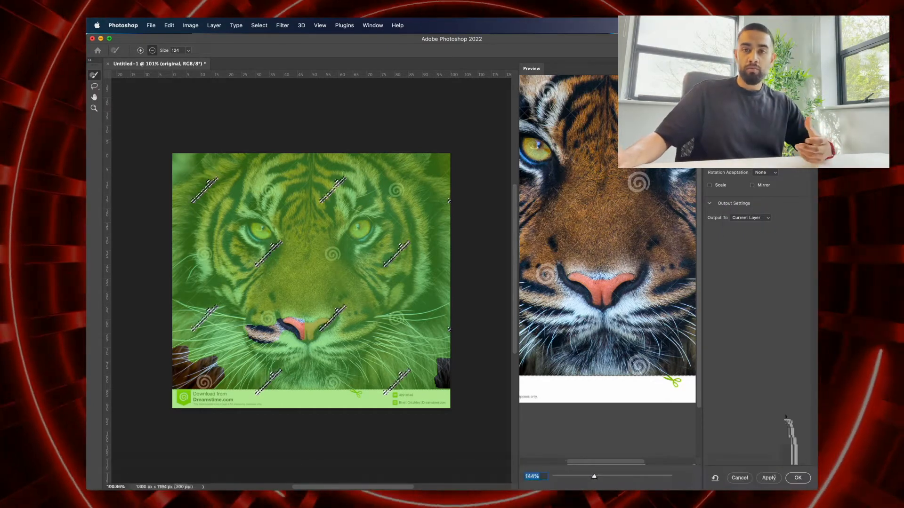
{"action": "left_click", "coordinate": [801, 478]}
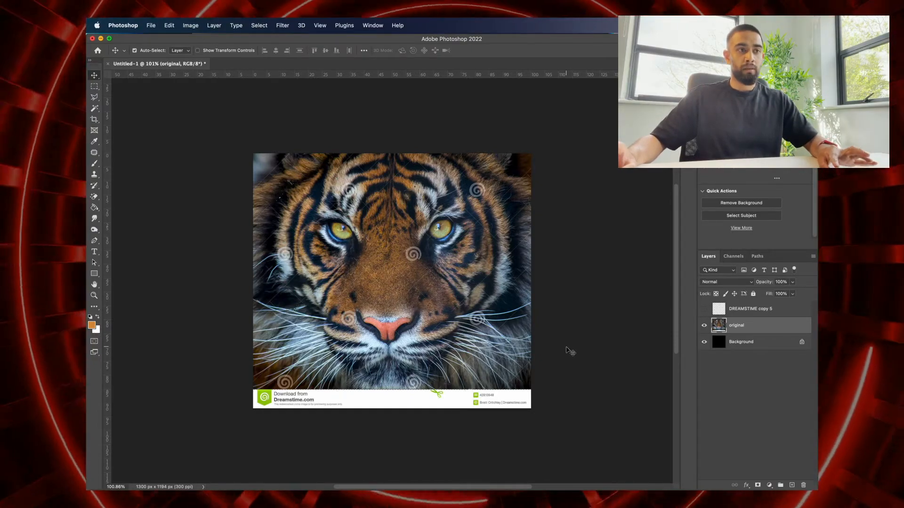
{"action": "key", "text": "super+d"}
Step: Examine the filled areas of the tiger photo for leftover text and remaining spiral watermarks
{"action": "scroll", "coordinate": [477, 250], "scroll_direction": "up", "scroll_amount": 5}
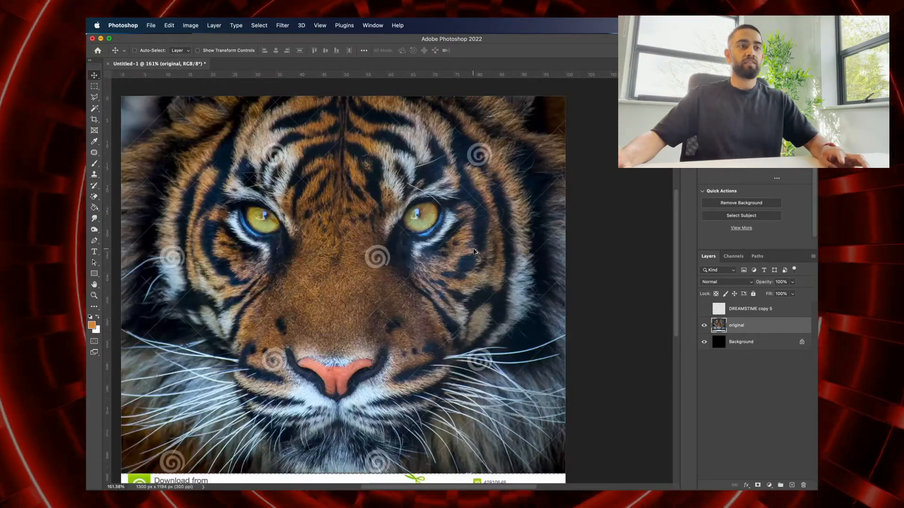
{"action": "scroll", "coordinate": [477, 251], "scroll_direction": "down", "scroll_amount": 8}
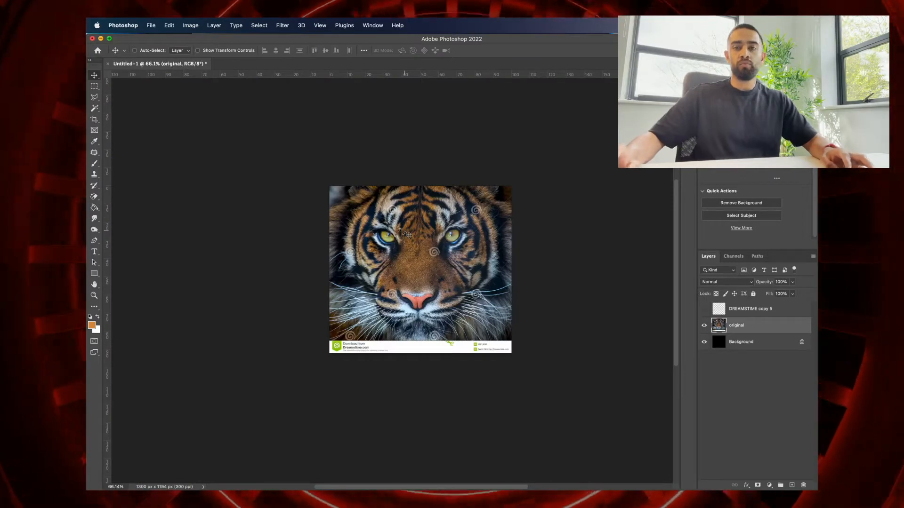
{"action": "scroll", "coordinate": [408, 234], "scroll_direction": "down", "scroll_amount": 3}
{"action": "scroll", "coordinate": [400, 229], "scroll_direction": "up", "scroll_amount": 4}
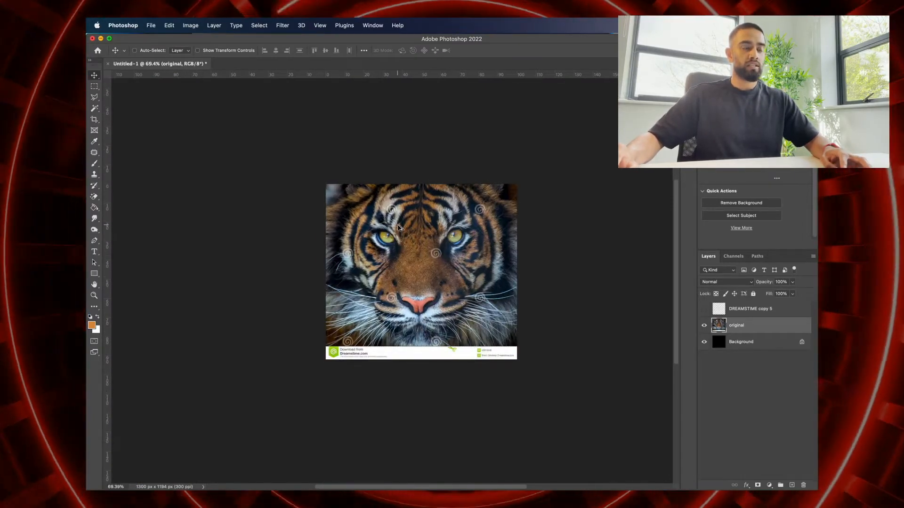
{"action": "scroll", "coordinate": [398, 227], "scroll_direction": "up", "scroll_amount": 4}
{"action": "scroll", "coordinate": [403, 229], "scroll_direction": "right", "scroll_amount": 3}
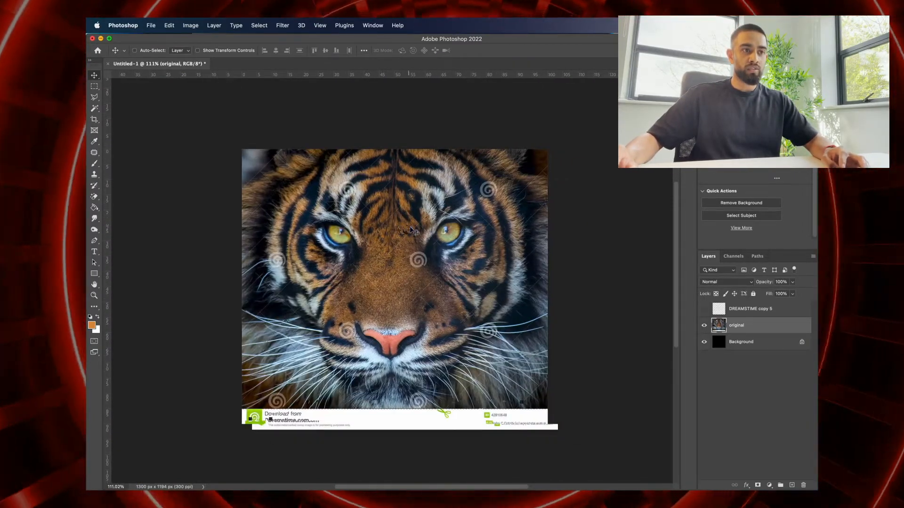
{"action": "scroll", "coordinate": [411, 230], "scroll_direction": "down", "scroll_amount": 2}
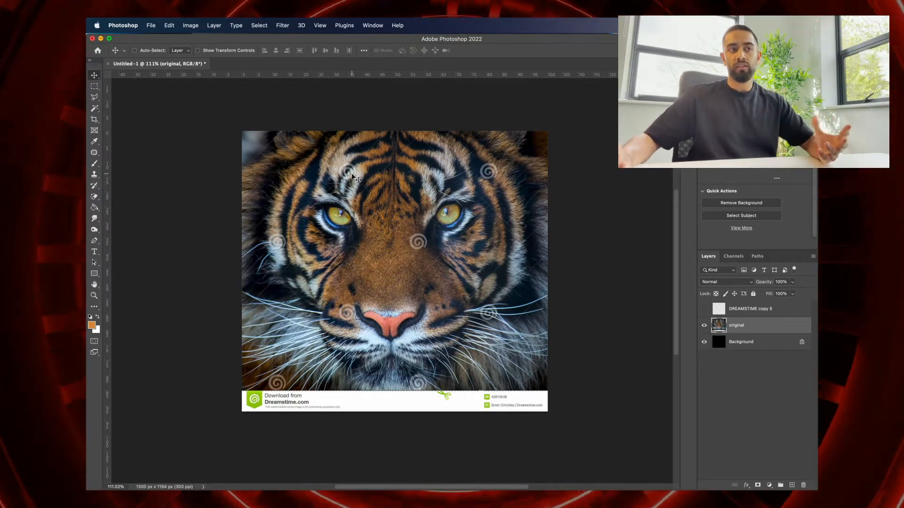
Step: Activate the Brush tool and add a new layer named ICON above the original layer for tracing the spiral watermark
{"action": "left_click", "coordinate": [94, 164]}
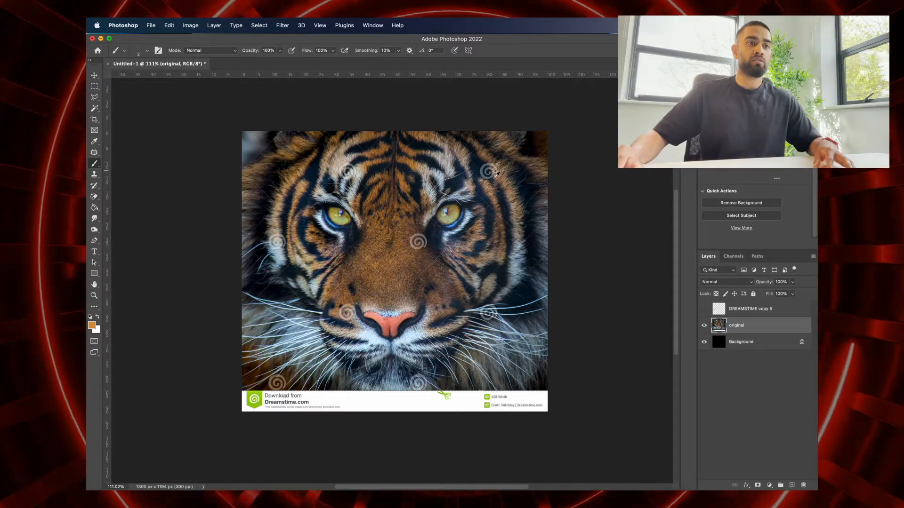
{"action": "scroll", "coordinate": [496, 174], "scroll_direction": "up", "scroll_amount": 8}
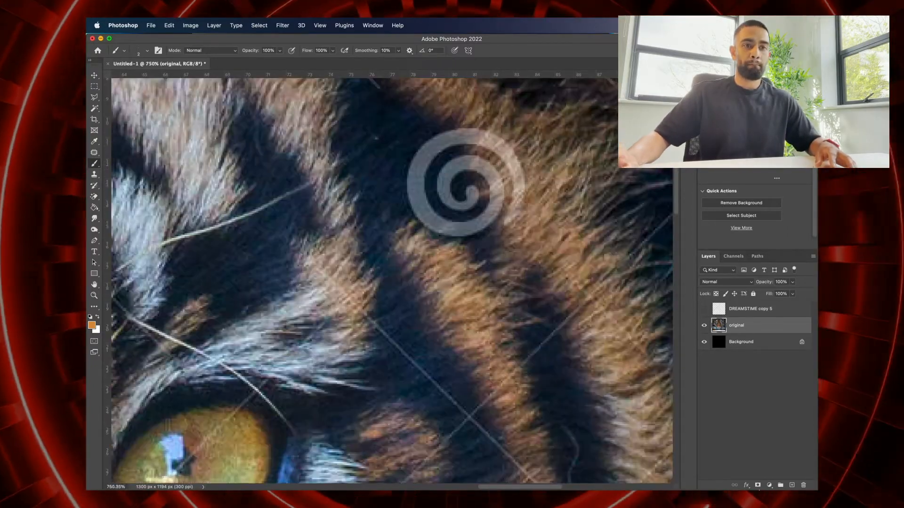
{"action": "left_click", "coordinate": [789, 485]}
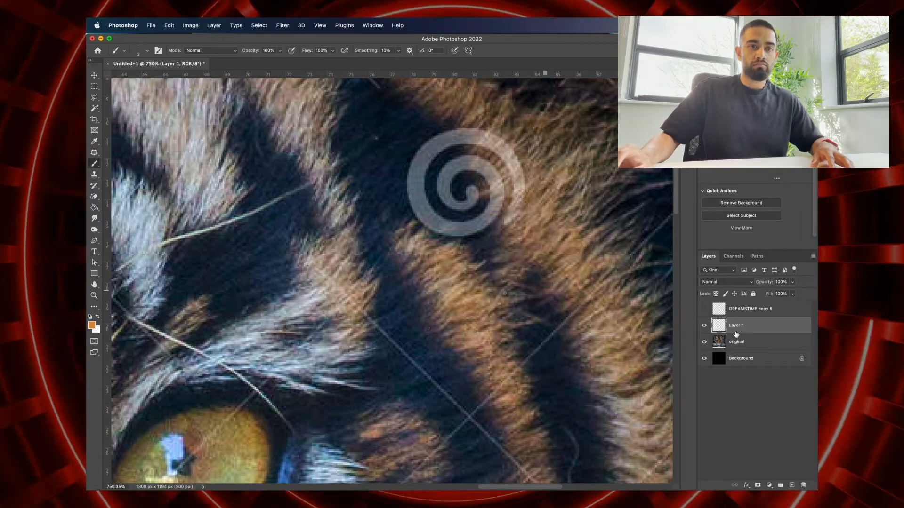
{"action": "double_click", "coordinate": [736, 326]}
{"action": "type", "text": "ICON"}
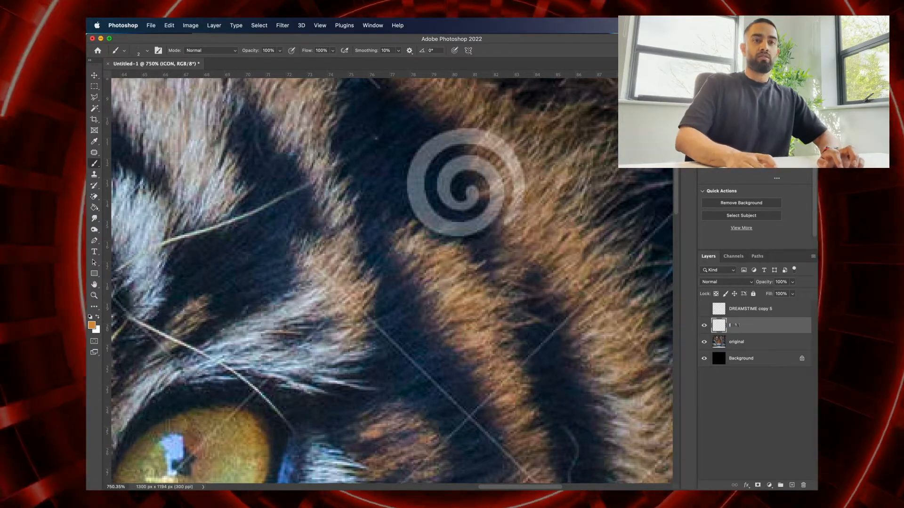
{"action": "key", "text": "Return"}
Step: Set the hard round brush's size to 6 px
{"action": "left_click", "coordinate": [147, 50]}
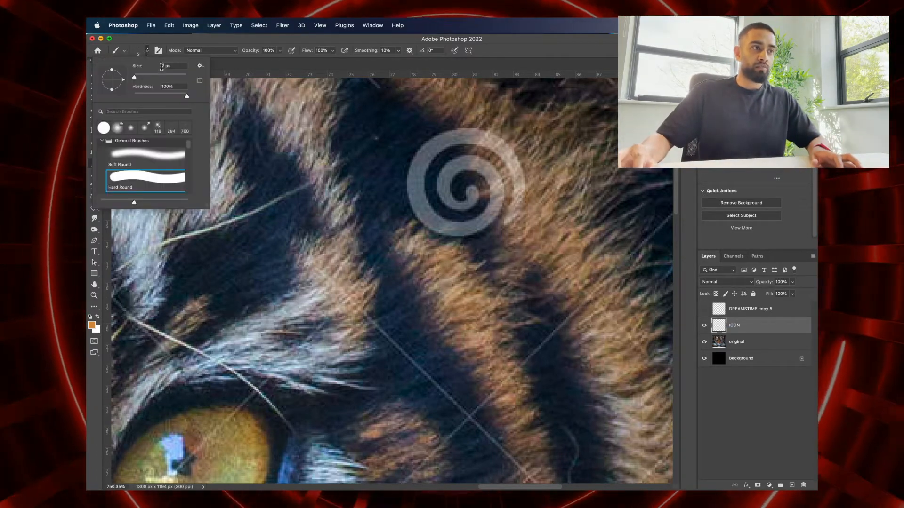
{"action": "double_click", "coordinate": [162, 66]}
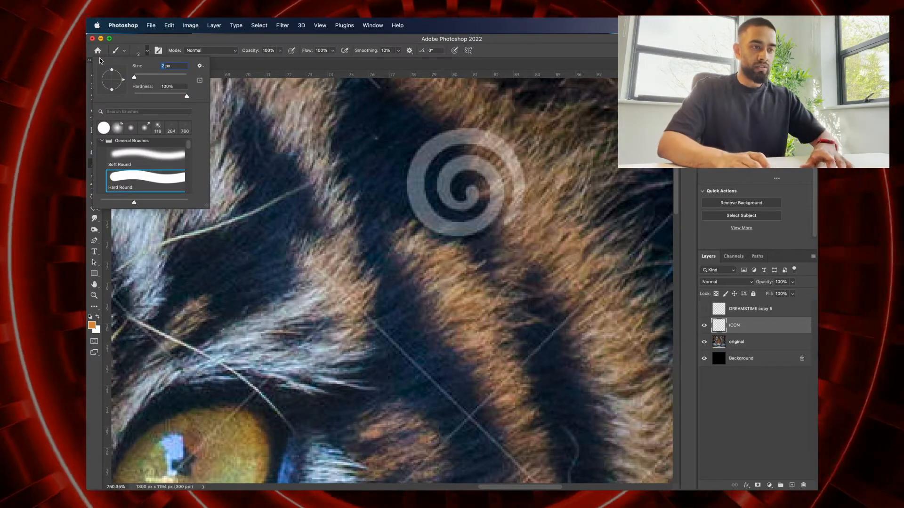
{"action": "type", "text": "6"}
{"action": "key", "text": "Return"}
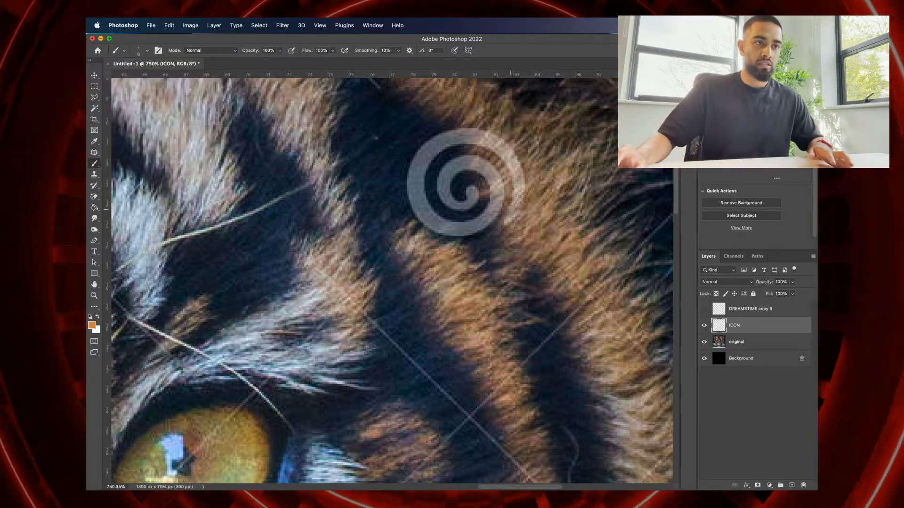
Step: Trace the outer tail and right edge of the spiral watermark above the tiger's right-hand eye
{"action": "left_click", "coordinate": [508, 219]}
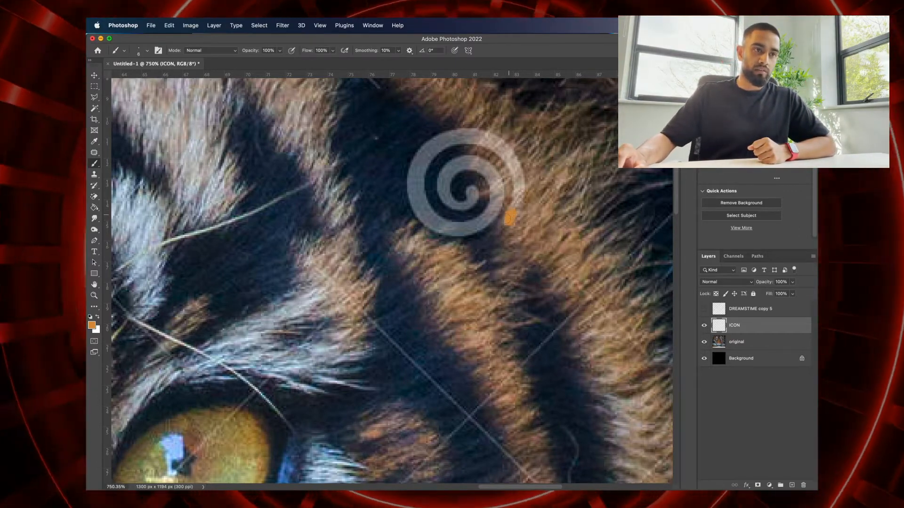
{"action": "mouse_move", "coordinate": [509, 218]}
{"action": "left_mouse_down"}
{"action": "mouse_move", "coordinate": [521, 196]}
{"action": "mouse_move", "coordinate": [513, 199]}
{"action": "mouse_move", "coordinate": [512, 158]}
{"action": "left_mouse_up"}
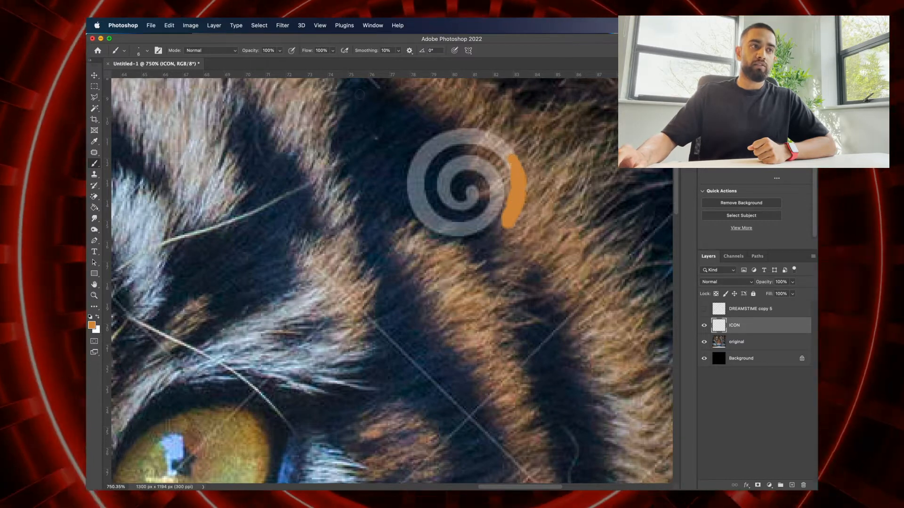
Step: Try a 12 px brush on the spiral's upper outer arc and undo the stroke
{"action": "left_click", "coordinate": [147, 50]}
{"action": "left_click_drag", "start_coordinate": [136, 76], "coordinate": [139, 79]}
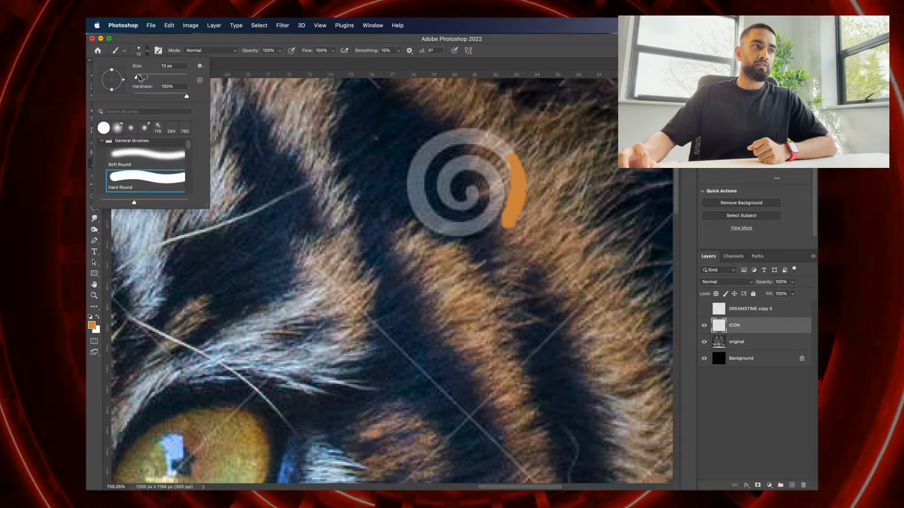
{"action": "key", "text": "Return"}
{"action": "left_click_drag", "start_coordinate": [512, 158], "coordinate": [488, 134]}
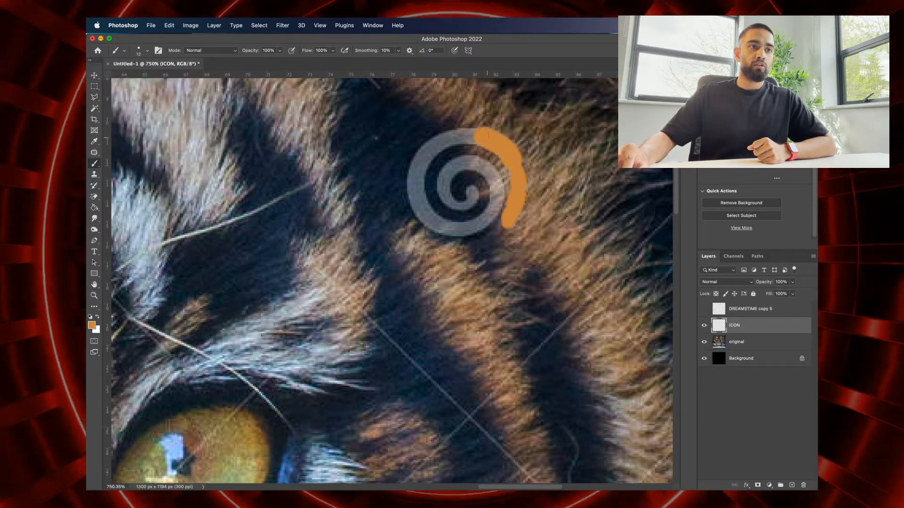
{"action": "key", "text": "super+z"}
Step: Set the brush size to 6 px and trace the rest of the spiral watermark inward to its centre
{"action": "left_click", "coordinate": [147, 50]}
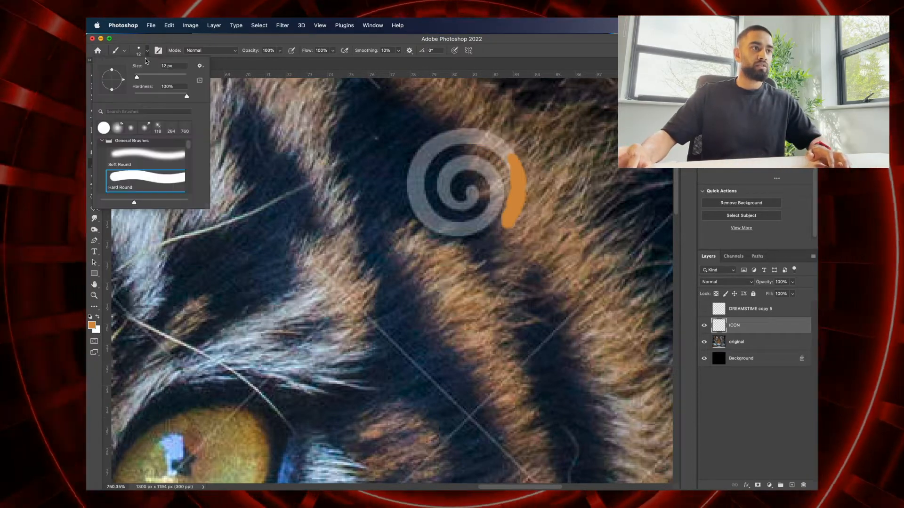
{"action": "left_click_drag", "start_coordinate": [139, 77], "coordinate": [140, 76]}
{"action": "type", "text": "6"}
{"action": "key", "text": "Return"}
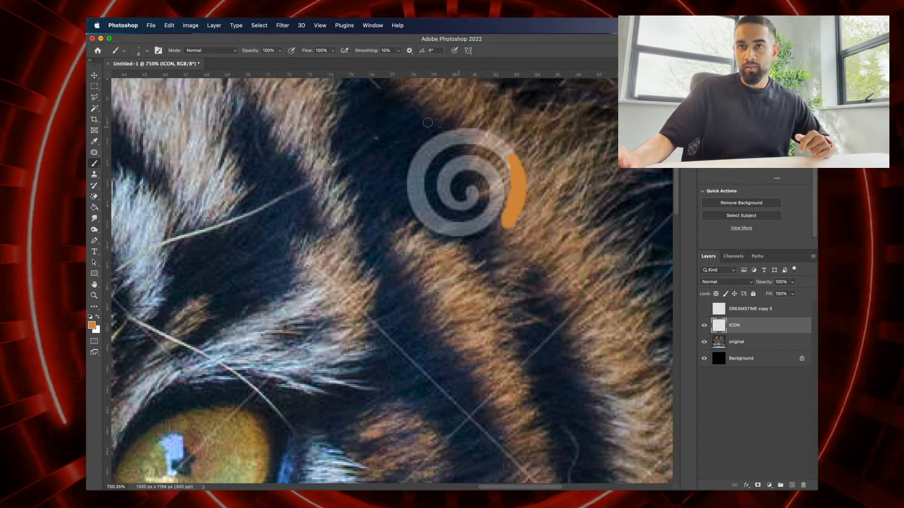
{"action": "mouse_move", "coordinate": [512, 165]}
{"action": "left_mouse_down"}
{"action": "mouse_move", "coordinate": [440, 137]}
{"action": "mouse_move", "coordinate": [417, 198]}
{"action": "mouse_move", "coordinate": [466, 231]}
{"action": "left_mouse_up"}
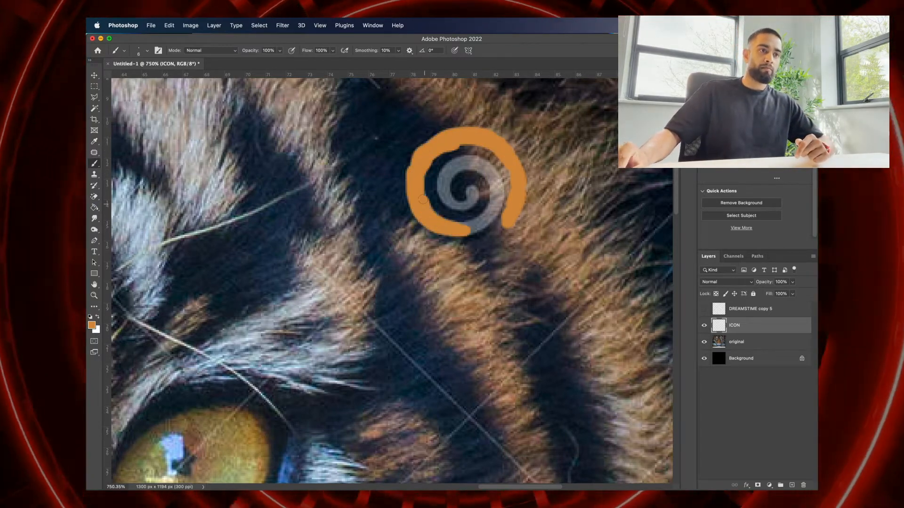
{"action": "mouse_move", "coordinate": [494, 170]}
{"action": "left_mouse_down"}
{"action": "mouse_move", "coordinate": [441, 185]}
{"action": "mouse_move", "coordinate": [457, 209]}
{"action": "left_mouse_up"}
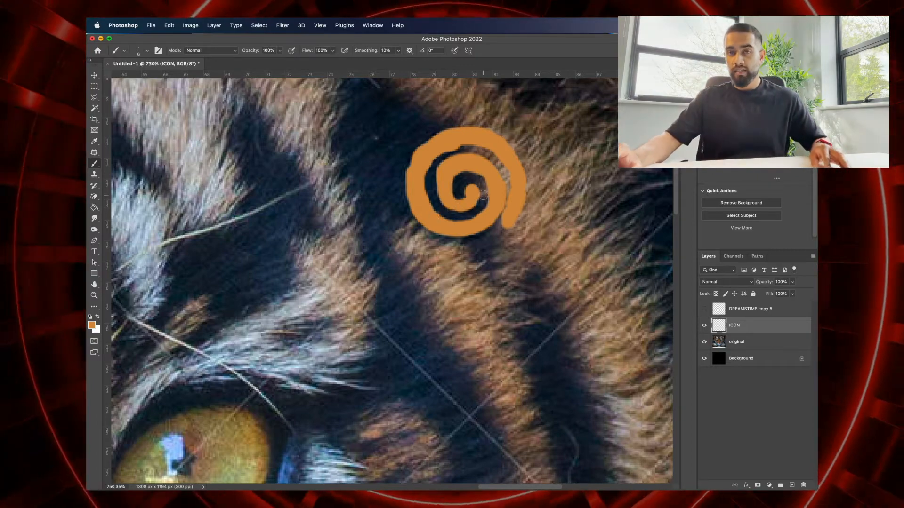
Step: Duplicate the ICON layer seven times and place a copy over each of the other spiral watermarks
{"action": "scroll", "coordinate": [468, 187], "scroll_direction": "down", "scroll_amount": 5}
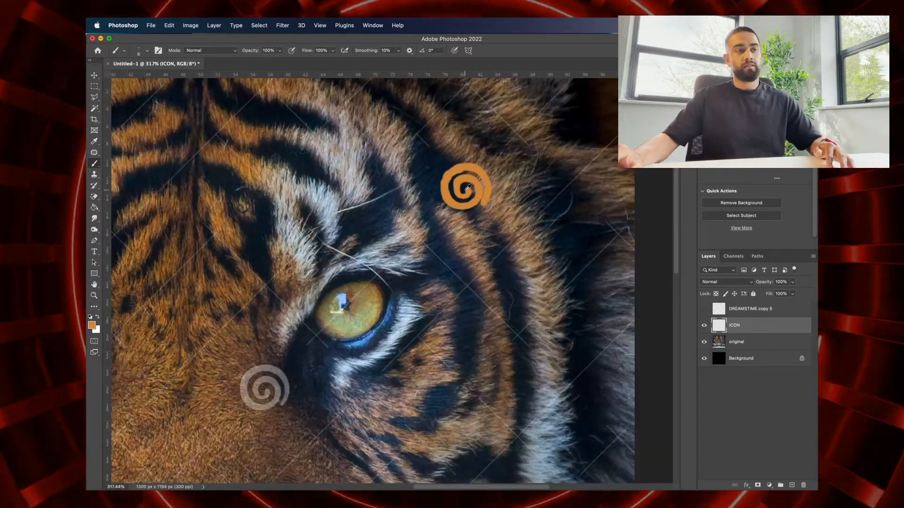
{"action": "scroll", "coordinate": [468, 186], "scroll_direction": "down", "scroll_amount": 5}
{"action": "right_click", "coordinate": [735, 329]}
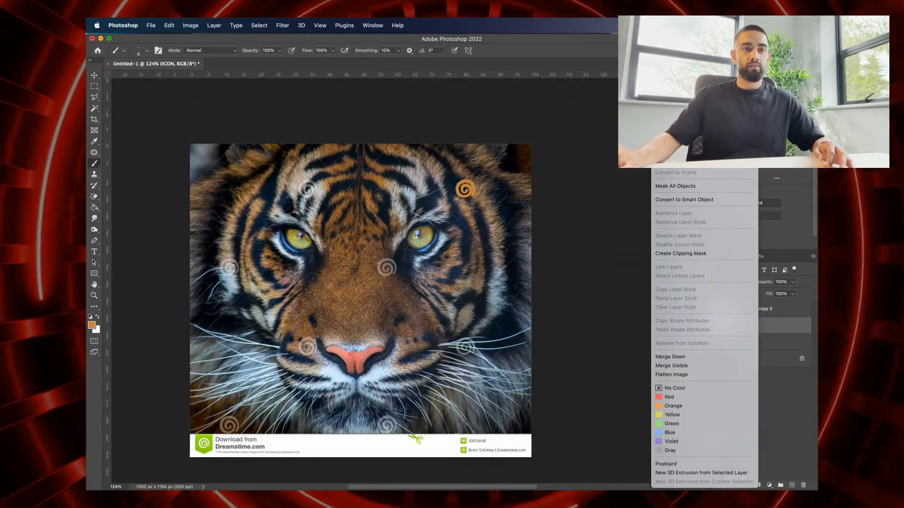
{"action": "key", "text": "Escape"}
{"action": "key", "text": "v"}
{"action": "key", "text": "super+j"}
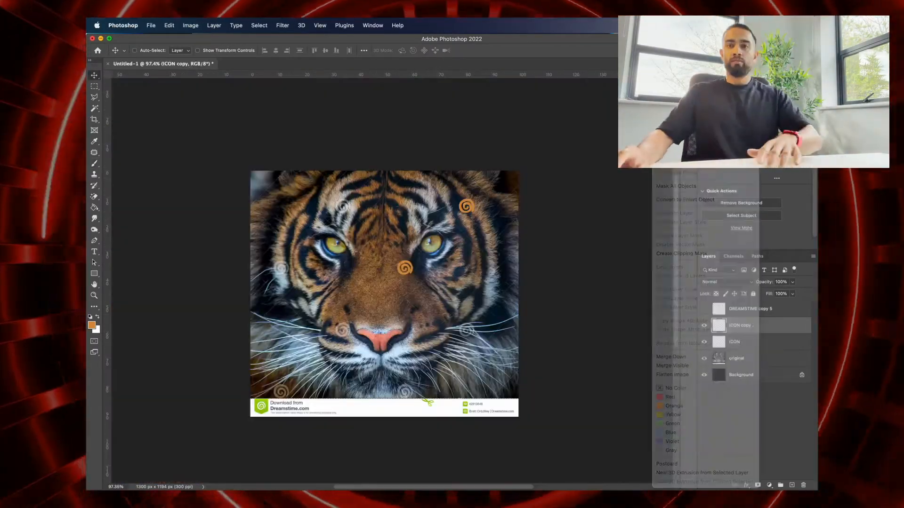
{"action": "key", "text": "super+j"}
Step: Check across the whole photo that the traced icons cover the spiral watermarks
{"action": "scroll", "coordinate": [352, 329], "scroll_direction": "up", "scroll_amount": 5}
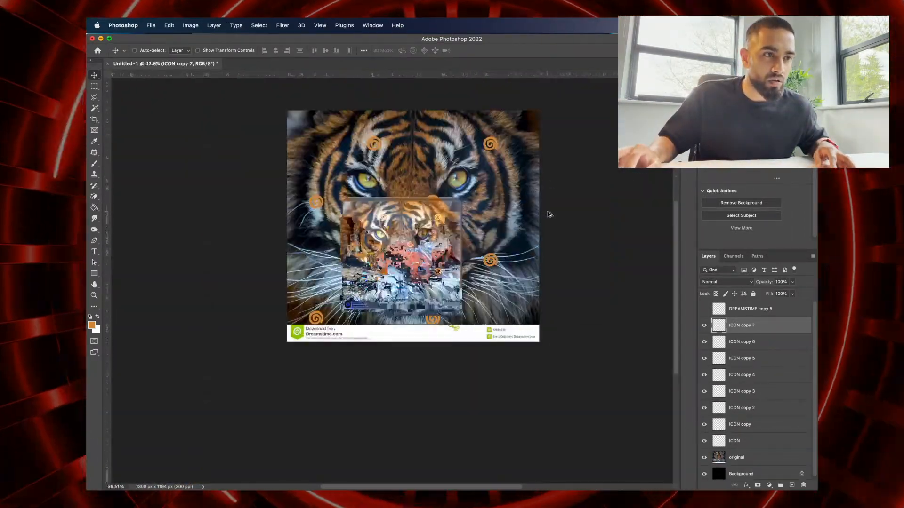
{"action": "scroll", "coordinate": [537, 211], "scroll_direction": "left", "scroll_amount": 10}
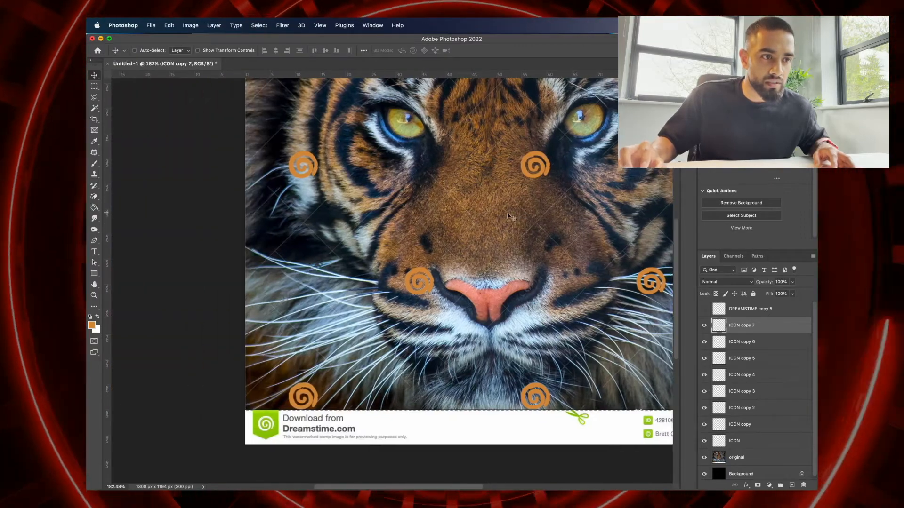
{"action": "scroll", "coordinate": [503, 215], "scroll_direction": "up", "scroll_amount": 4}
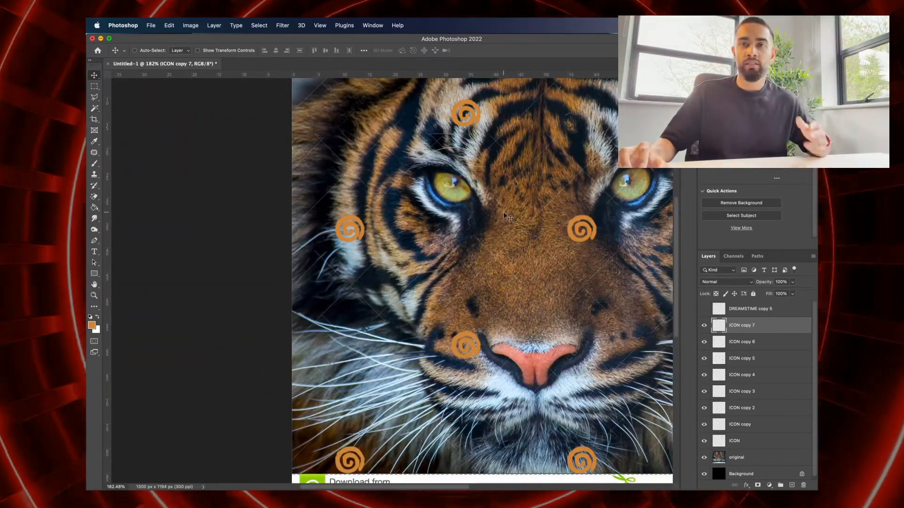
{"action": "scroll", "coordinate": [503, 215], "scroll_direction": "up", "scroll_amount": 4}
{"action": "scroll", "coordinate": [501, 215], "scroll_direction": "right", "scroll_amount": 10}
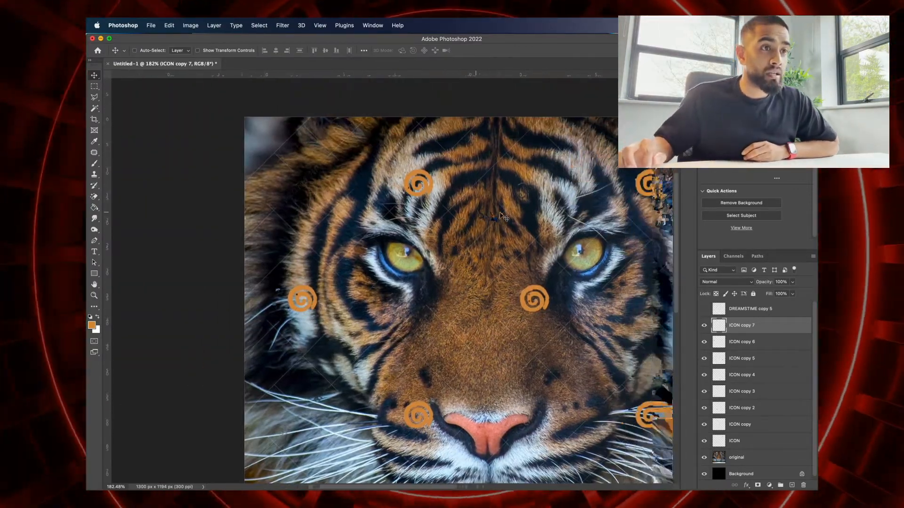
{"action": "scroll", "coordinate": [501, 216], "scroll_direction": "down", "scroll_amount": 5}
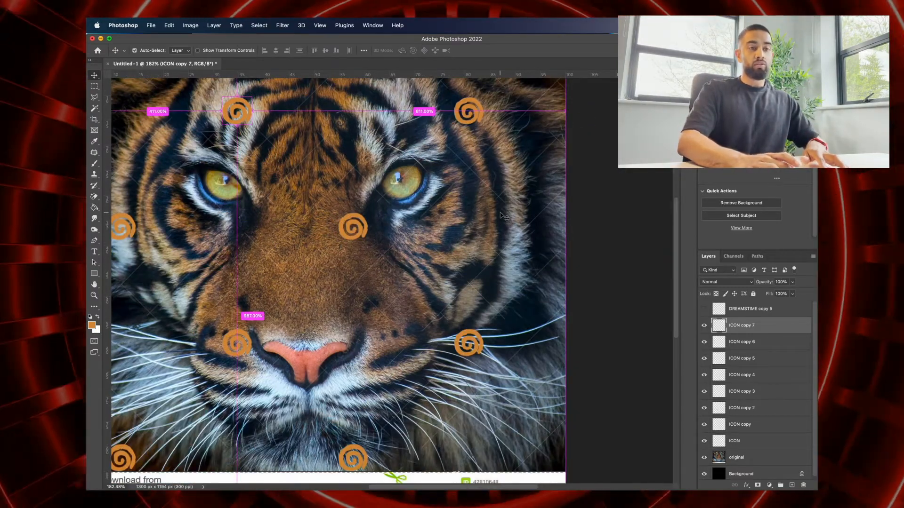
{"action": "key", "text": "super+0"}
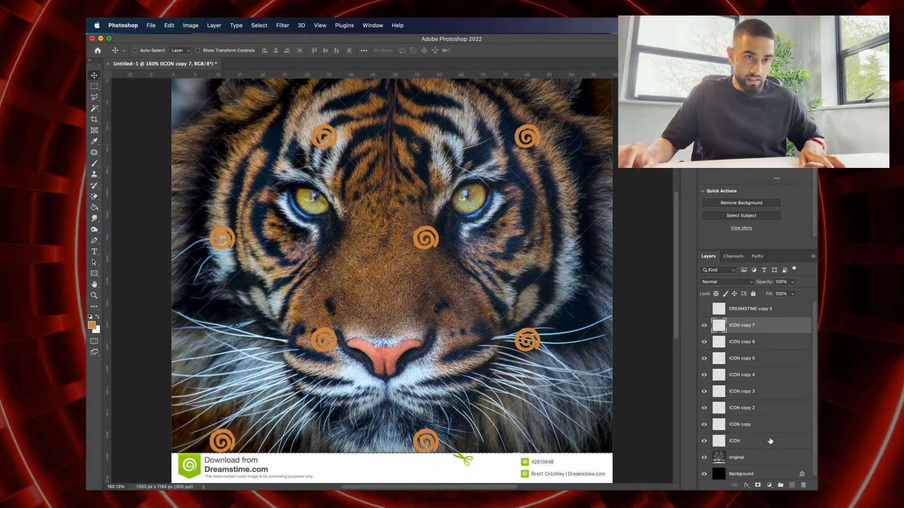
Step: Merge the ICON layer and all its copies into one layer and load its spirals as a selection
{"action": "left_click", "coordinate": [771, 441], "text": "shift"}
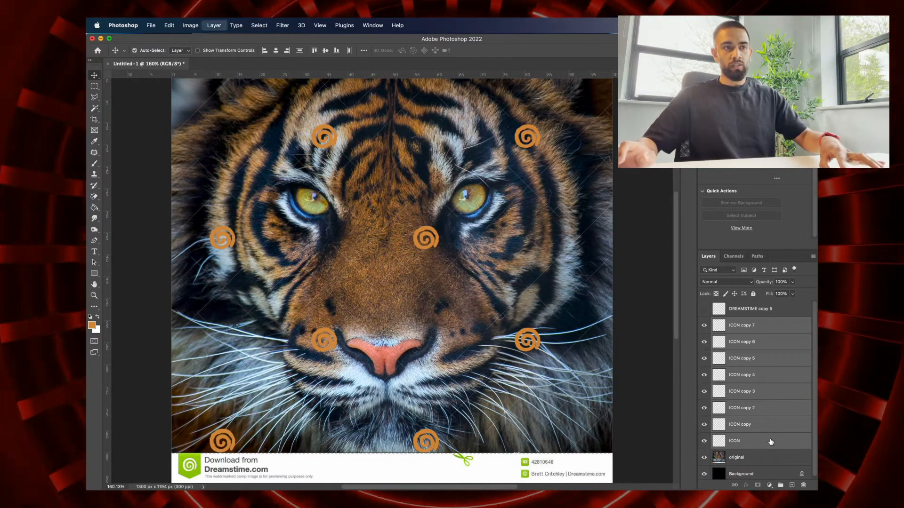
{"action": "key", "text": "super+e"}
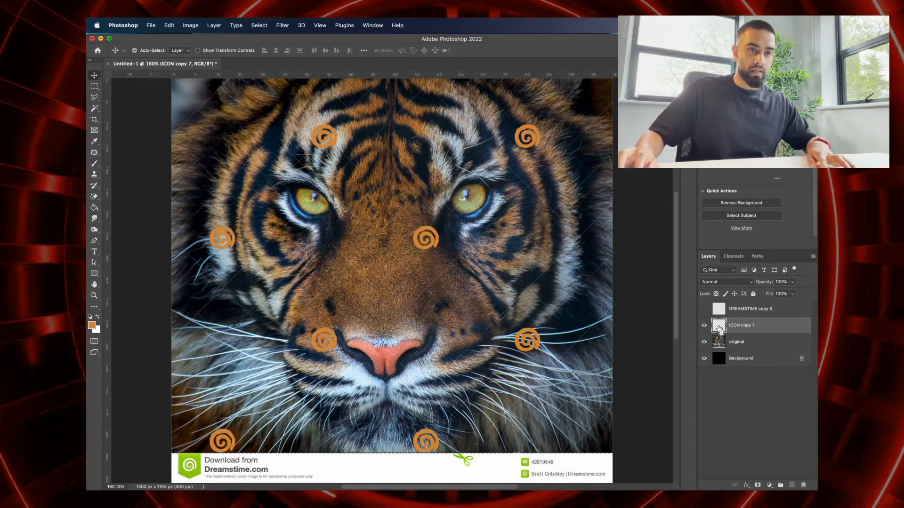
{"action": "left_click", "coordinate": [718, 325], "text": "super"}
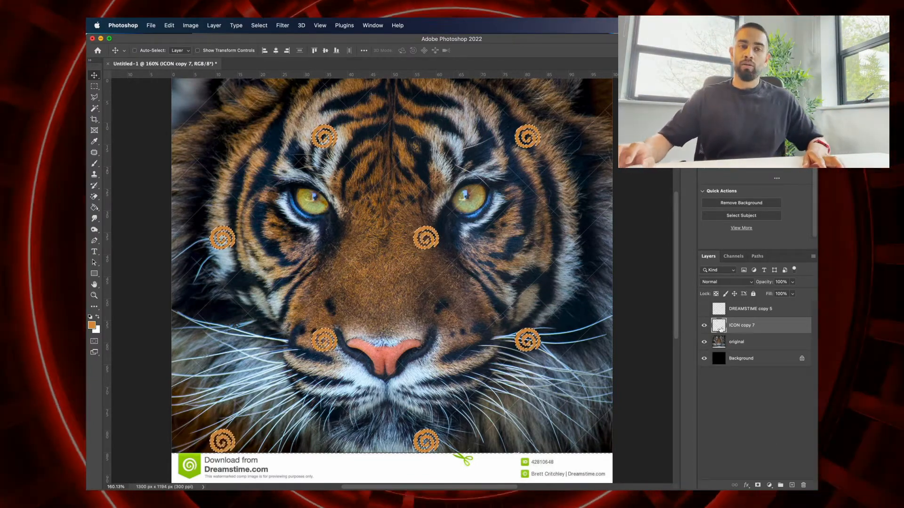
Step: Hide the merged icon layer, fill the selected spirals on the original layer with Content-Aware Fill output to Current Layer, and deselect
{"action": "left_click", "coordinate": [704, 326]}
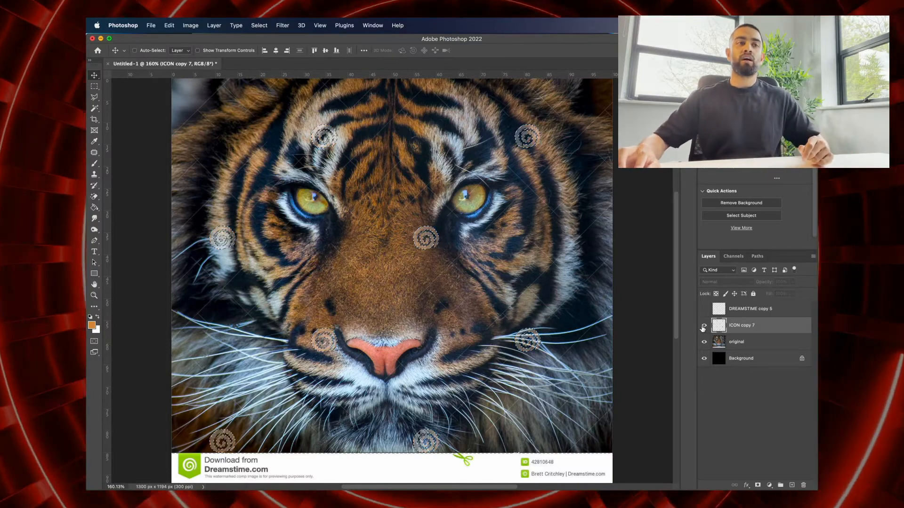
{"action": "left_click", "coordinate": [743, 342]}
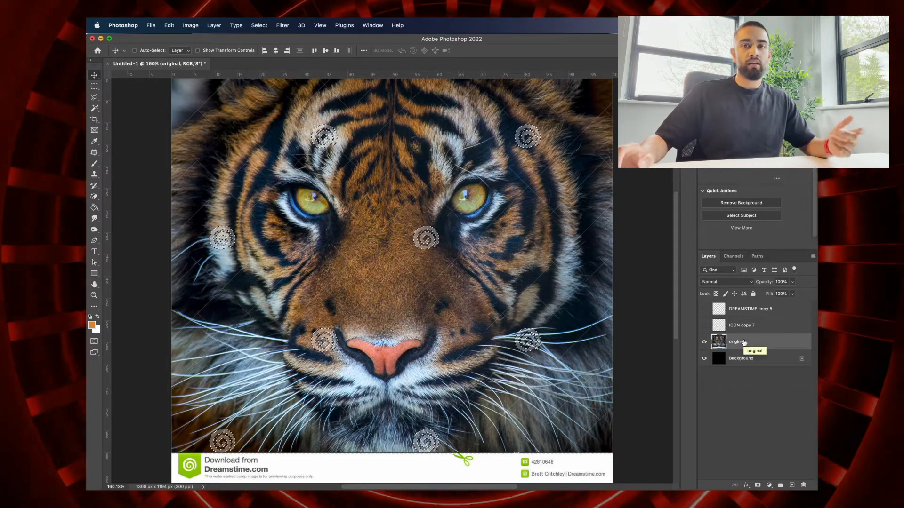
{"action": "left_click", "coordinate": [170, 25]}
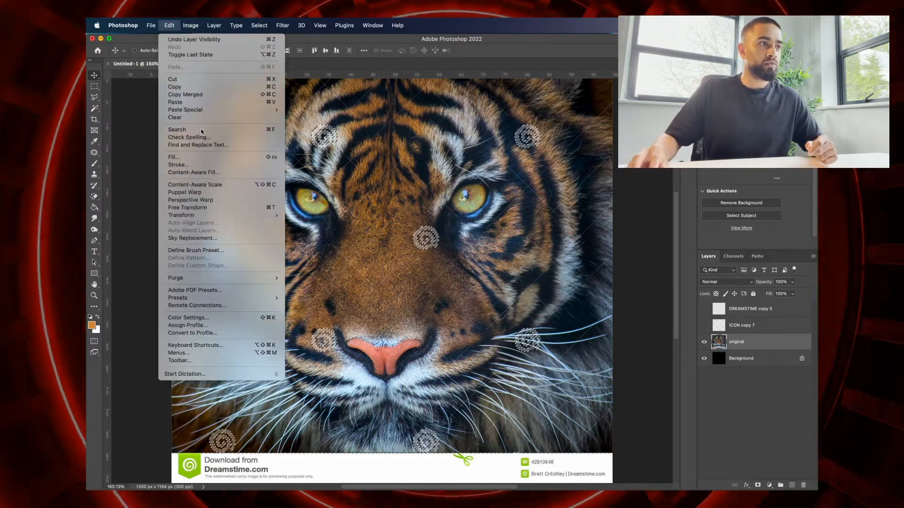
{"action": "left_click", "coordinate": [235, 184]}
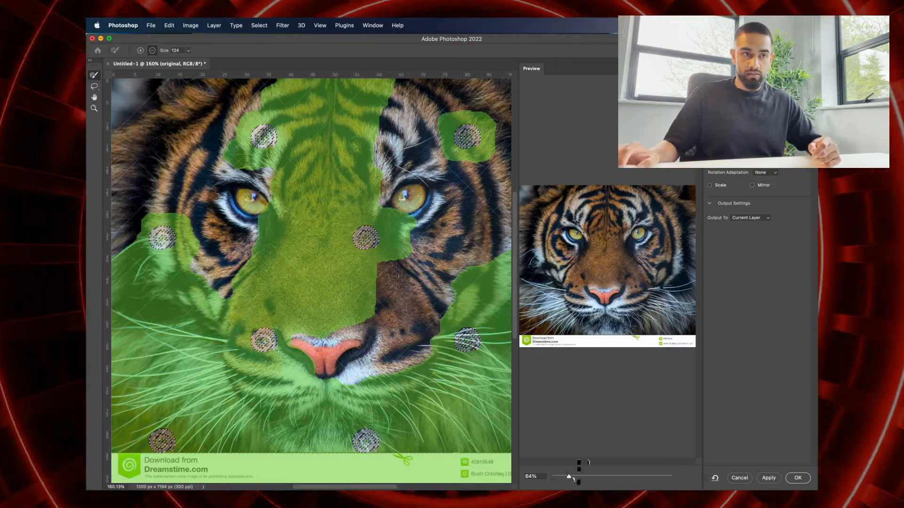
{"action": "left_click_drag", "start_coordinate": [569, 478], "coordinate": [574, 478]}
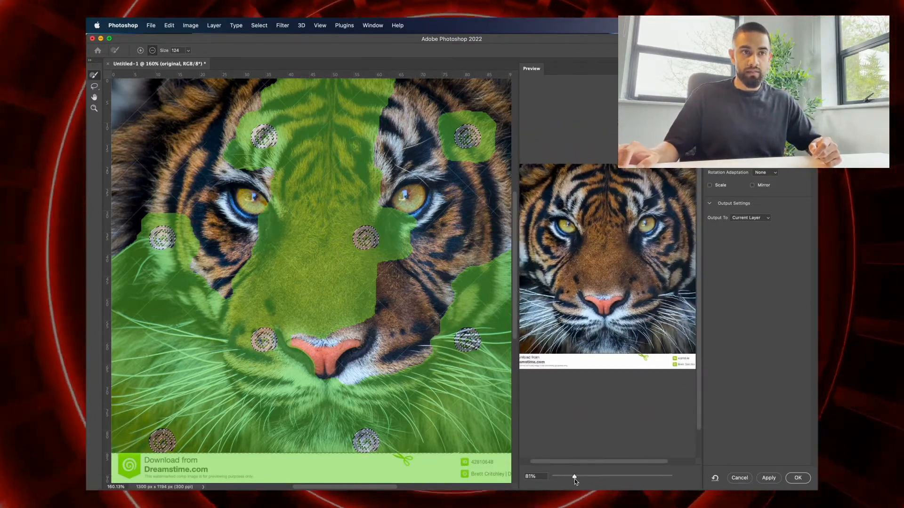
{"action": "left_click", "coordinate": [798, 478]}
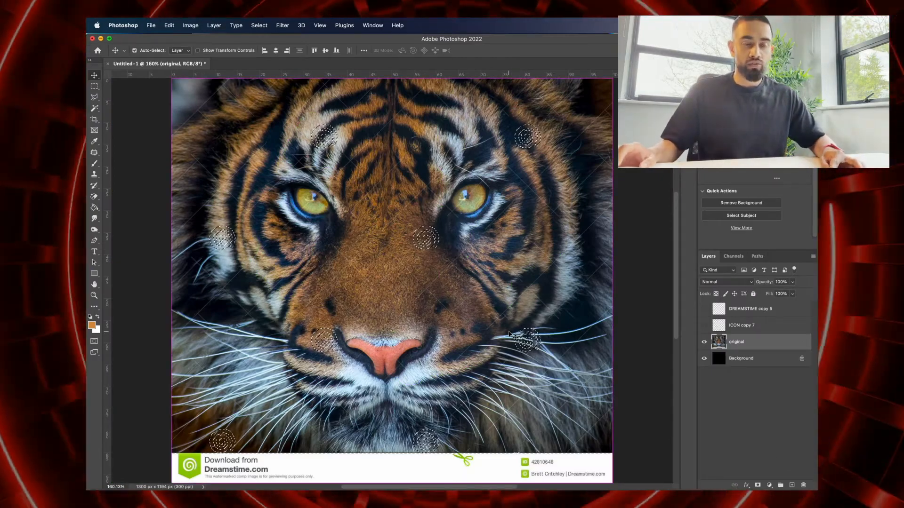
{"action": "key", "text": "super+d"}
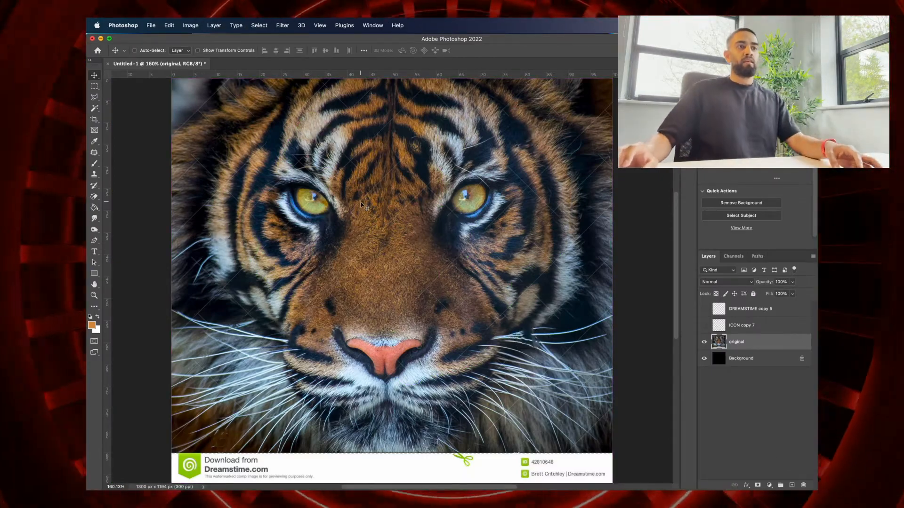
Step: Add a new layer above the original layer and set up the hard round Brush at 5 px
{"action": "scroll", "coordinate": [361, 203], "scroll_direction": "down", "scroll_amount": 3}
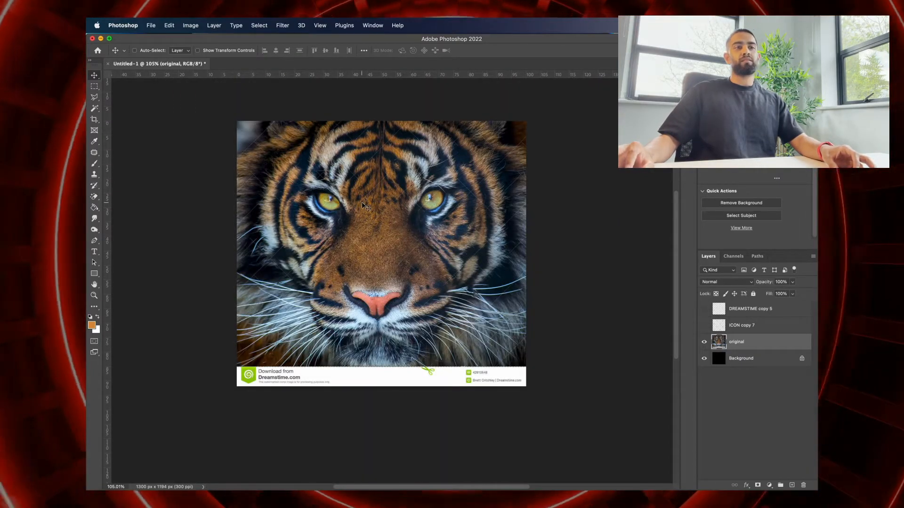
{"action": "scroll", "coordinate": [367, 205], "scroll_direction": "up", "scroll_amount": 2}
{"action": "scroll", "coordinate": [372, 206], "scroll_direction": "left", "scroll_amount": 2}
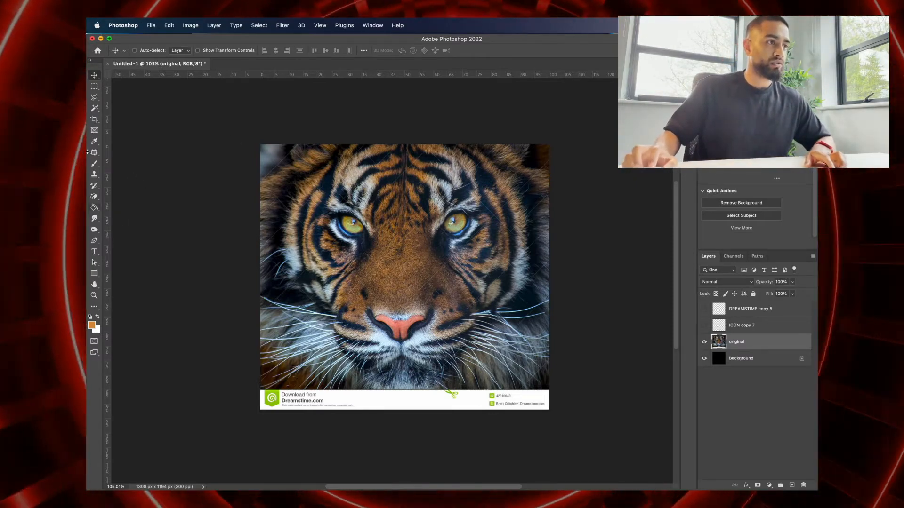
{"action": "left_click", "coordinate": [95, 164]}
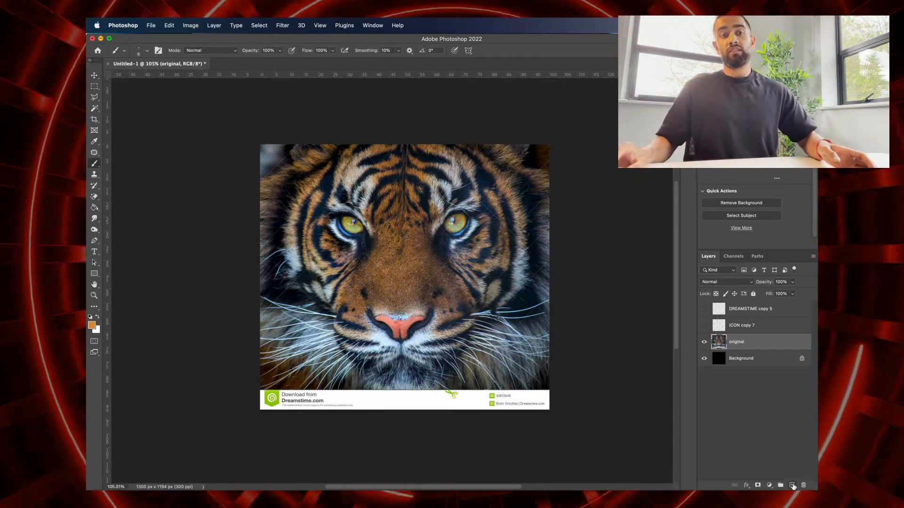
{"action": "key", "text": "super+shift+alt+n"}
{"action": "left_click", "coordinate": [147, 50]}
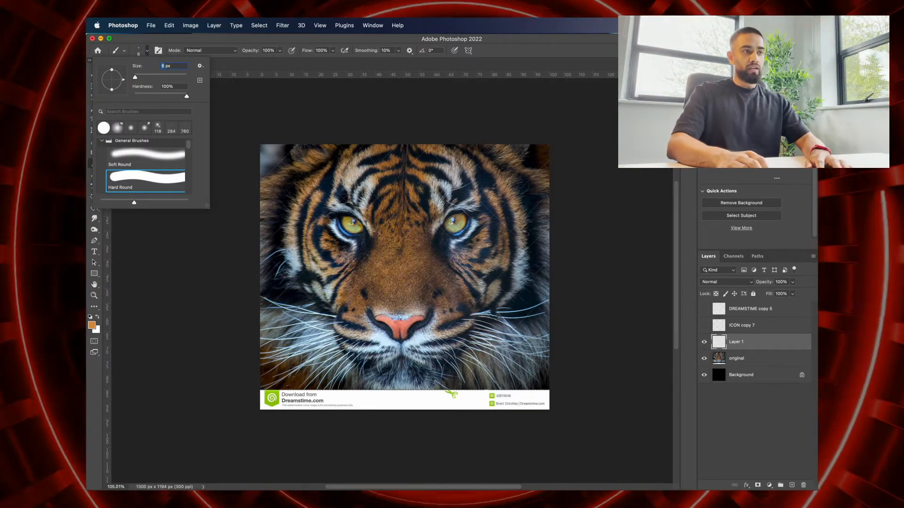
{"action": "type", "text": "5"}
{"action": "key", "text": "Return"}
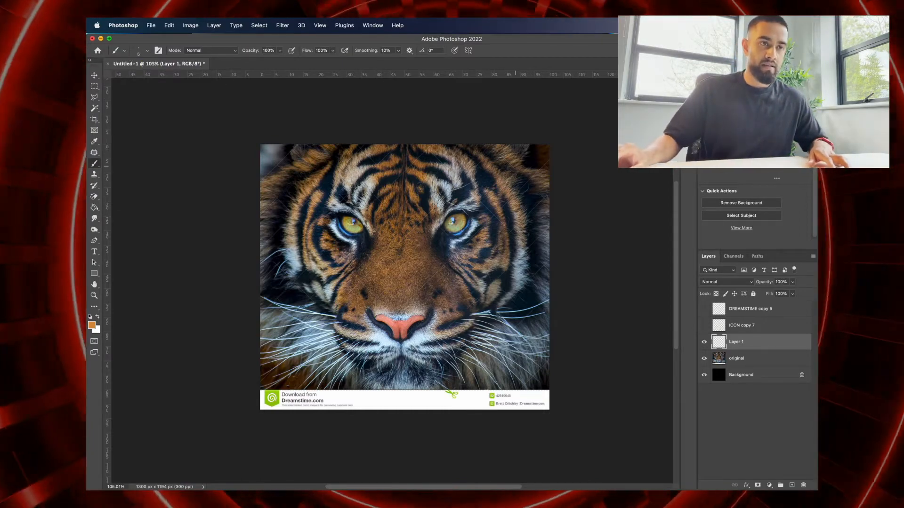
Step: Rename the new empty layer above the original layer as LINE
{"action": "scroll", "coordinate": [452, 238], "scroll_direction": "up", "scroll_amount": 5}
{"action": "scroll", "coordinate": [452, 238], "scroll_direction": "down", "scroll_amount": 3}
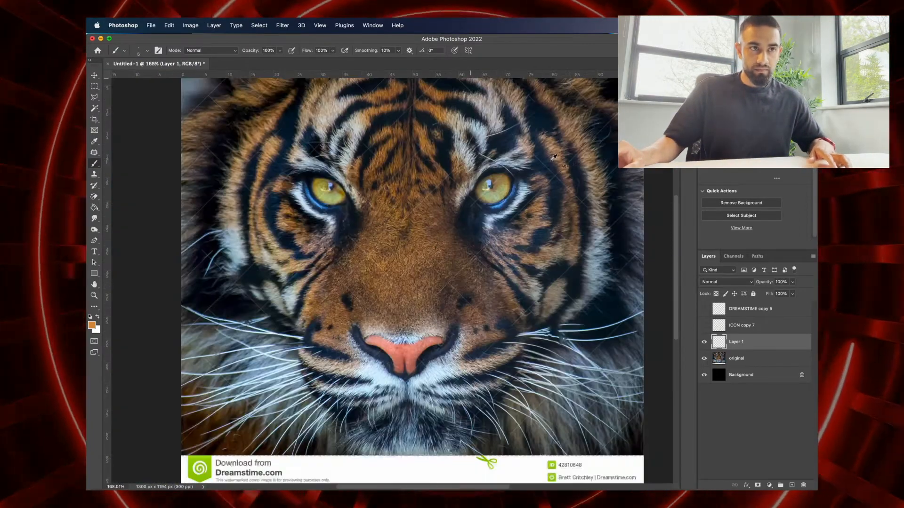
{"action": "scroll", "coordinate": [452, 239], "scroll_direction": "up", "scroll_amount": 3}
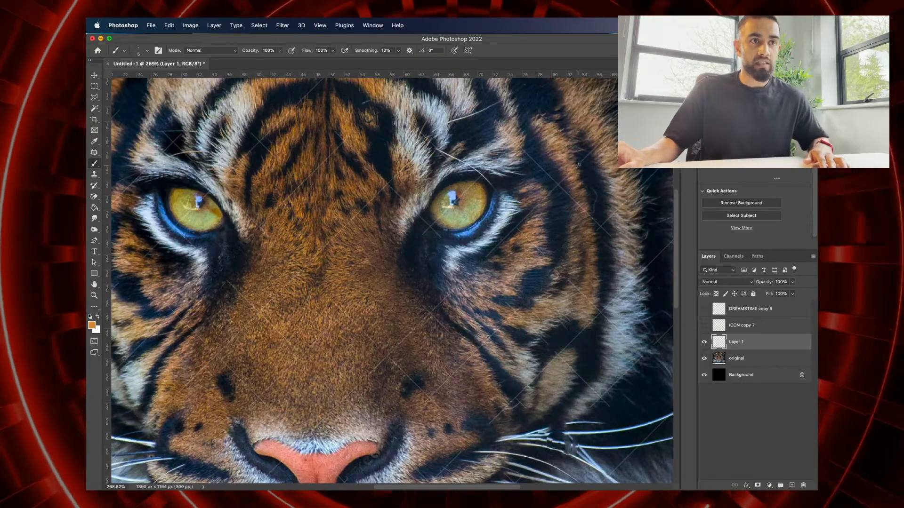
{"action": "scroll", "coordinate": [579, 165], "scroll_direction": "right", "scroll_amount": 5}
{"action": "scroll", "coordinate": [579, 165], "scroll_direction": "up", "scroll_amount": 3}
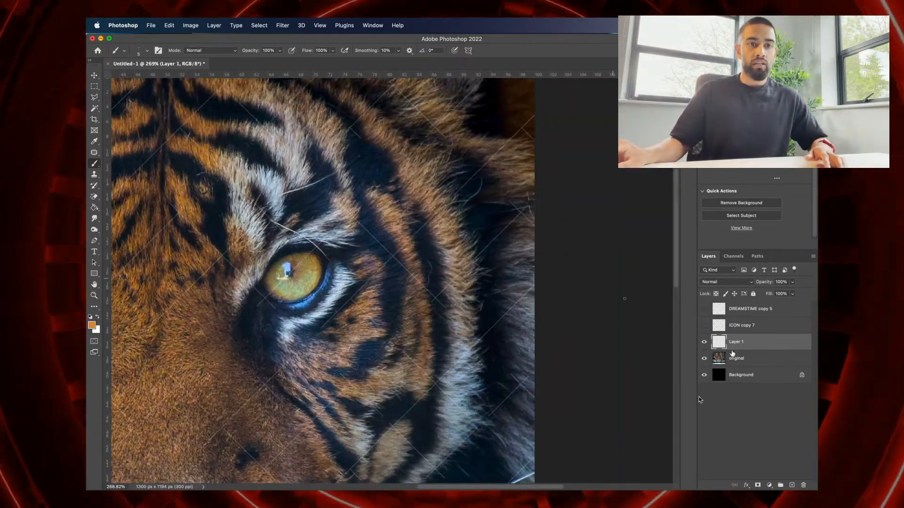
{"action": "type", "text": "INE"}
{"action": "key", "text": "Return"}
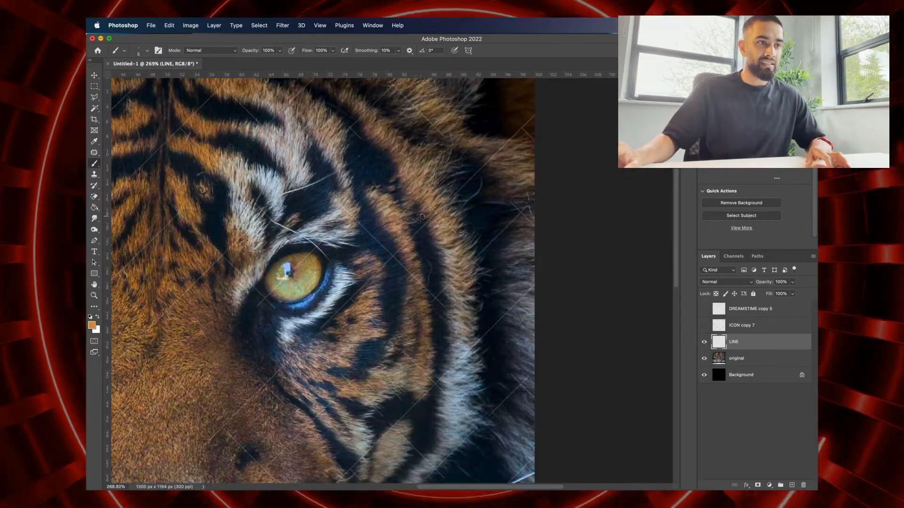
Step: Trace one diagonal watermark line with a straight orange brush stroke from the photo's right edge down to the white footer
{"action": "scroll", "coordinate": [421, 217], "scroll_direction": "down", "scroll_amount": 5}
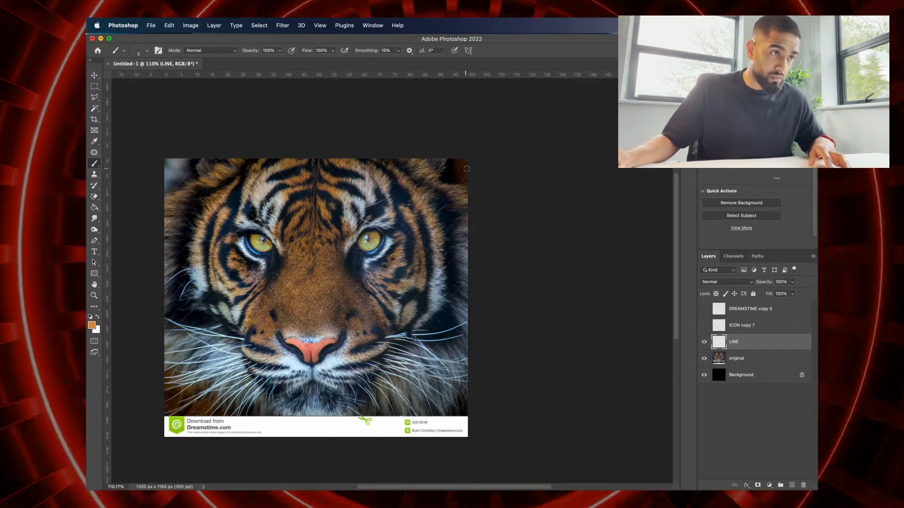
{"action": "scroll", "coordinate": [467, 169], "scroll_direction": "up", "scroll_amount": 5}
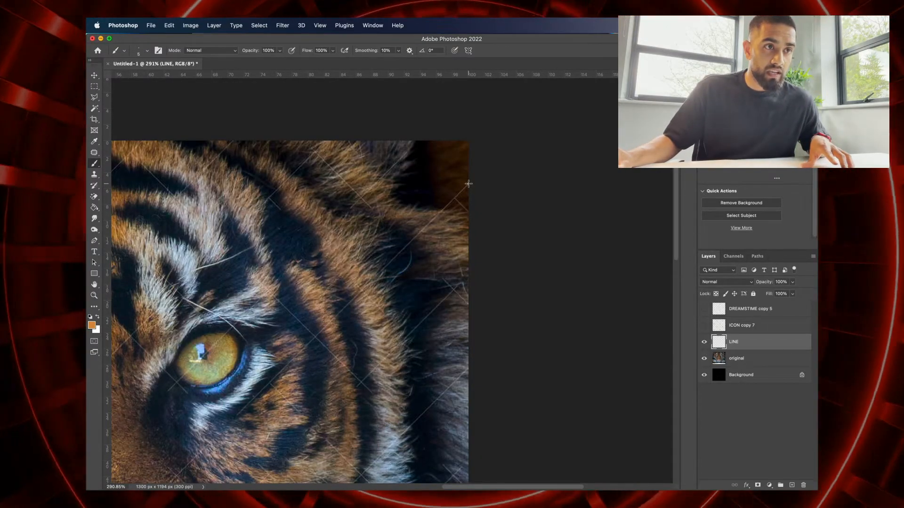
{"action": "scroll", "coordinate": [283, 356], "scroll_direction": "down", "scroll_amount": 5}
{"action": "scroll", "coordinate": [282, 356], "scroll_direction": "left", "scroll_amount": 8}
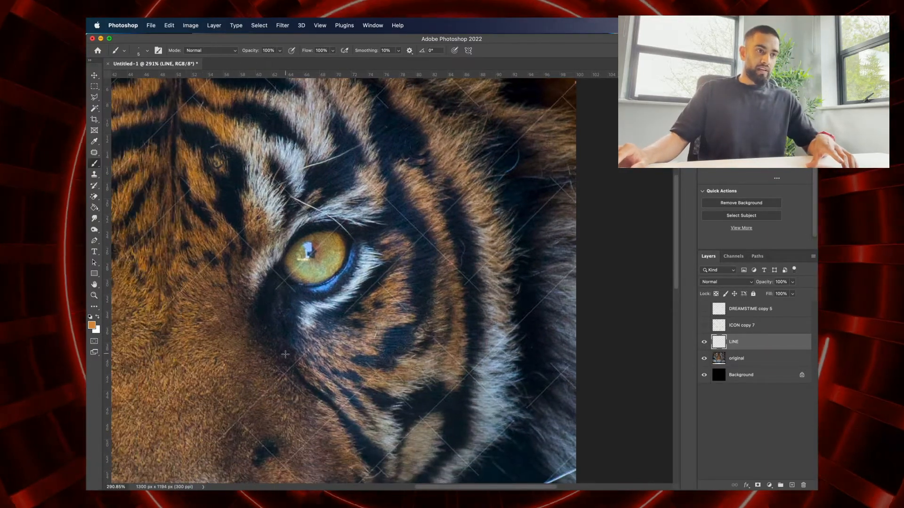
{"action": "scroll", "coordinate": [282, 356], "scroll_direction": "down", "scroll_amount": 5}
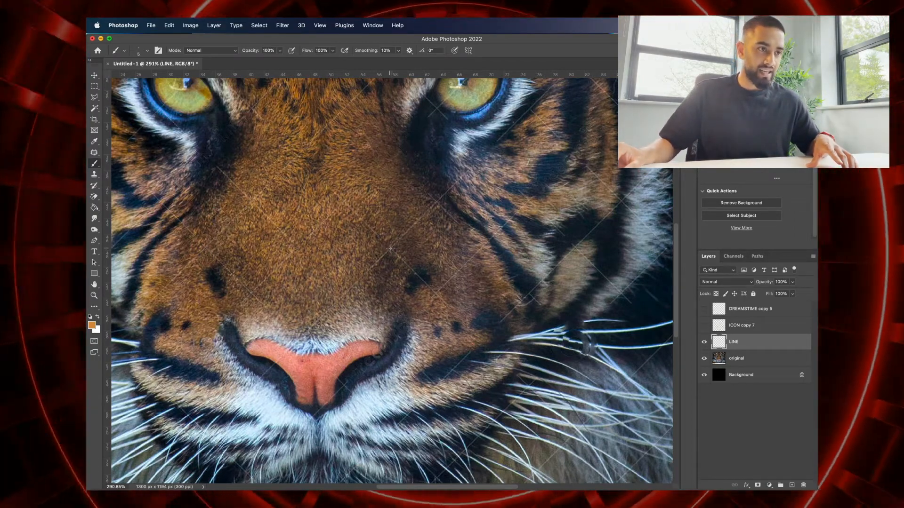
{"action": "left_click", "coordinate": [391, 249], "text": "shift"}
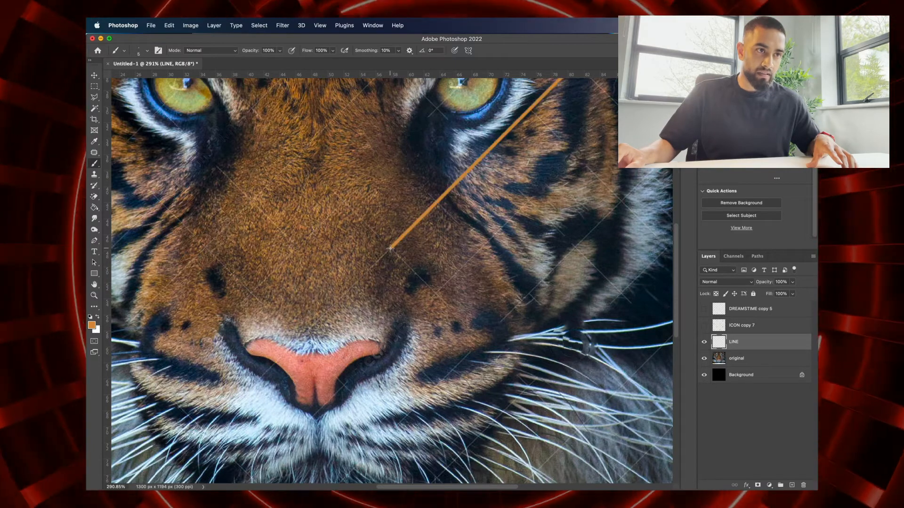
{"action": "scroll", "coordinate": [390, 249], "scroll_direction": "left", "scroll_amount": 5}
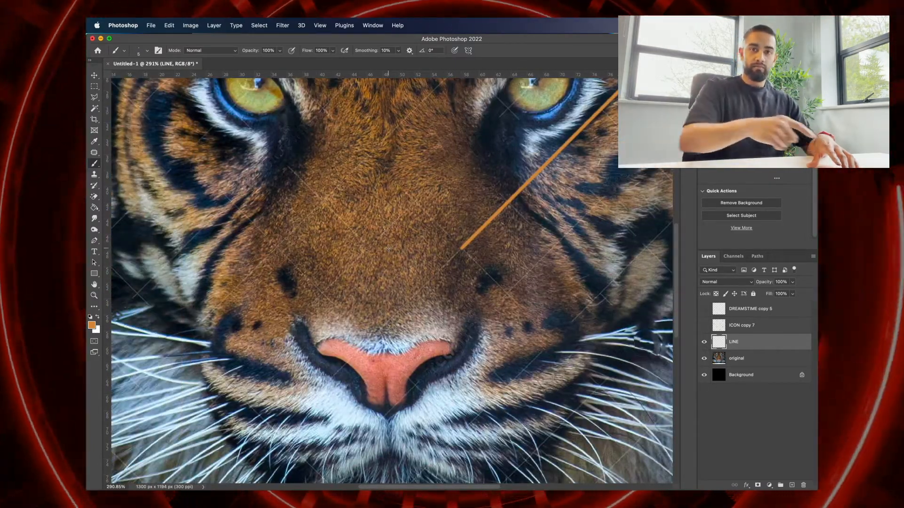
{"action": "scroll", "coordinate": [388, 249], "scroll_direction": "down", "scroll_amount": 4}
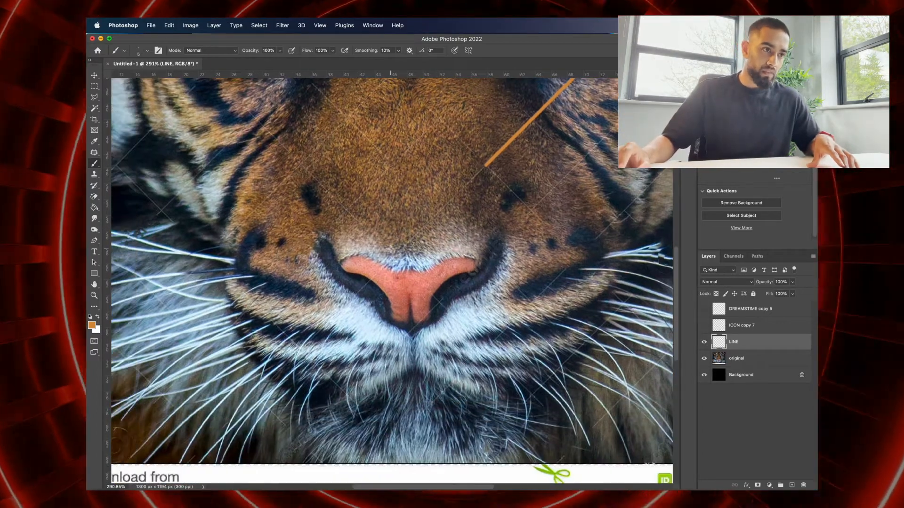
{"action": "scroll", "coordinate": [390, 249], "scroll_direction": "down", "scroll_amount": 2}
{"action": "scroll", "coordinate": [390, 249], "scroll_direction": "left", "scroll_amount": 2}
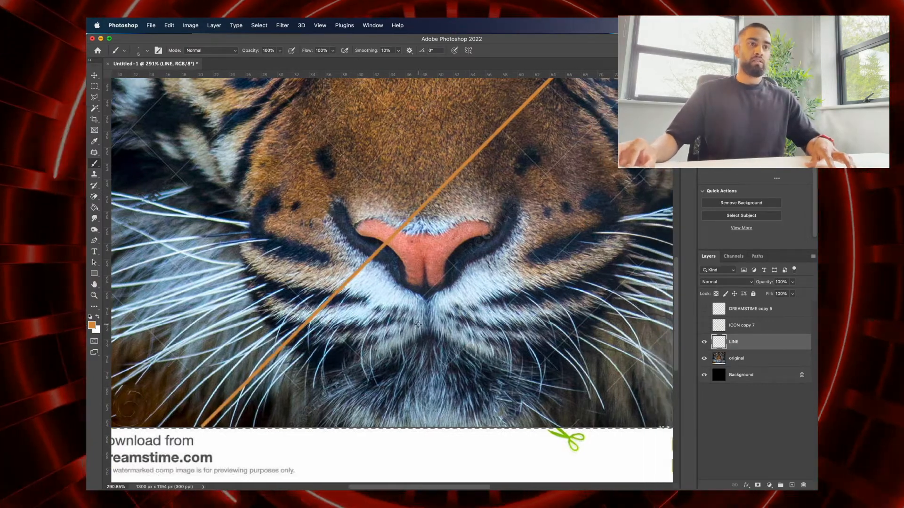
Step: Duplicate the LINE layer and move the copy onto the next parallel watermark line below it
{"action": "scroll", "coordinate": [357, 365], "scroll_direction": "down", "scroll_amount": 5}
{"action": "scroll", "coordinate": [418, 324], "scroll_direction": "up", "scroll_amount": 5}
{"action": "scroll", "coordinate": [417, 325], "scroll_direction": "up", "scroll_amount": 2}
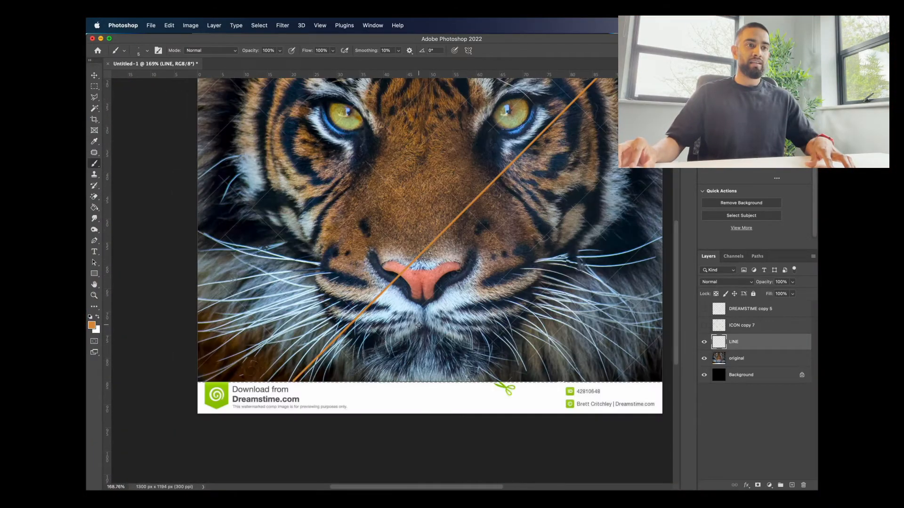
{"action": "scroll", "coordinate": [492, 320], "scroll_direction": "up", "scroll_amount": 2}
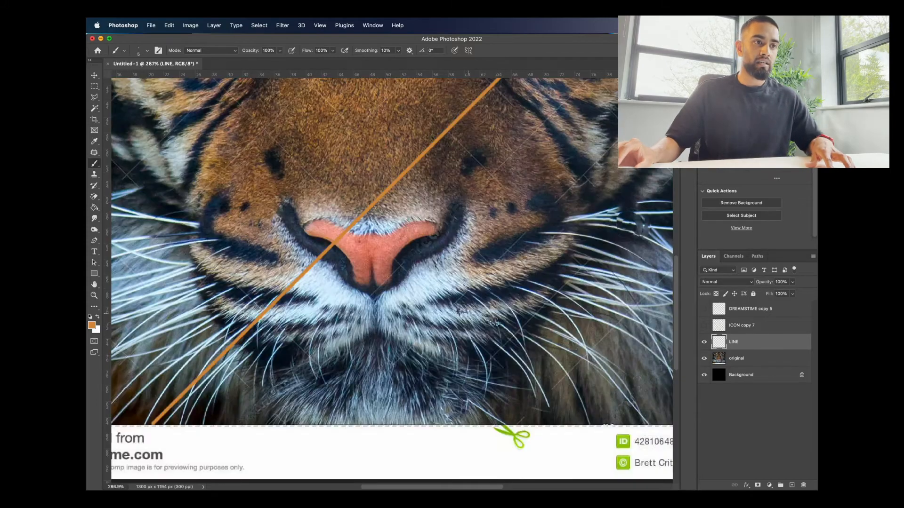
{"action": "scroll", "coordinate": [460, 311], "scroll_direction": "up", "scroll_amount": 3}
{"action": "scroll", "coordinate": [461, 245], "scroll_direction": "down", "scroll_amount": 5}
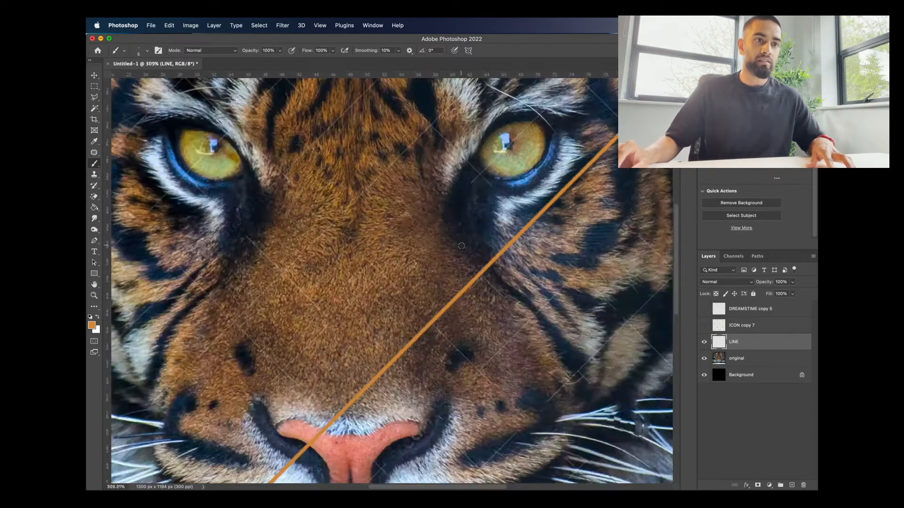
{"action": "right_click", "coordinate": [763, 341]}
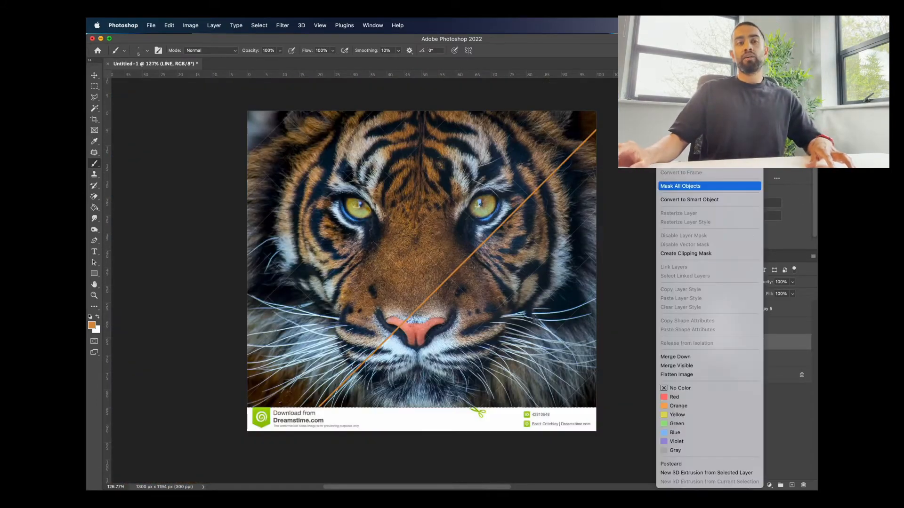
{"action": "key", "text": "super+j"}
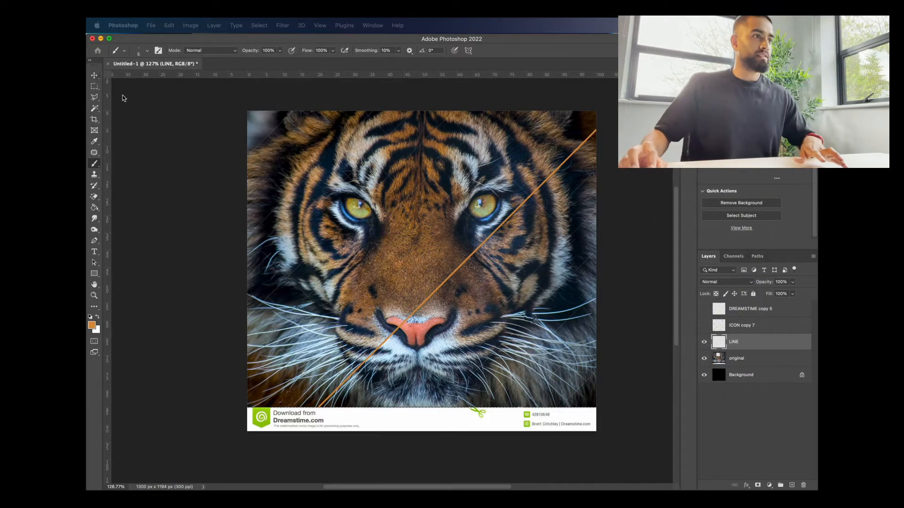
{"action": "left_click", "coordinate": [94, 75]}
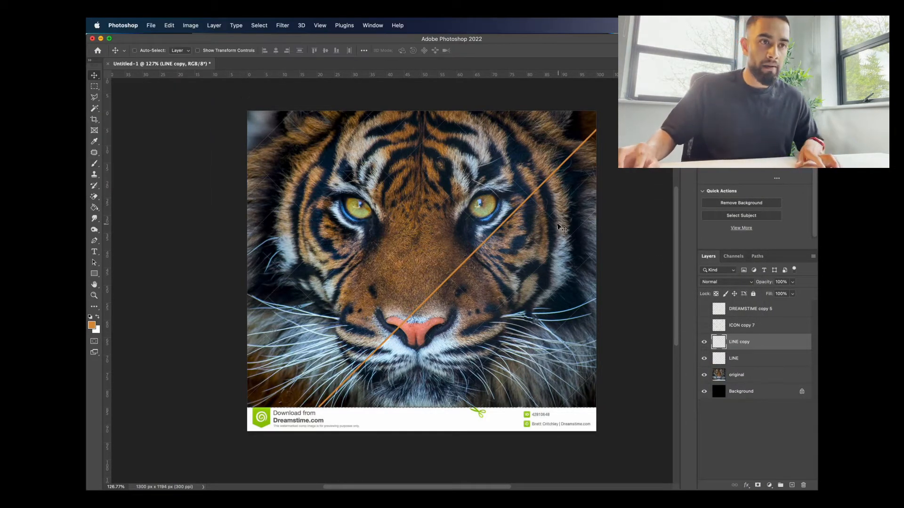
{"action": "left_click_drag", "start_coordinate": [560, 221], "coordinate": [576, 245]}
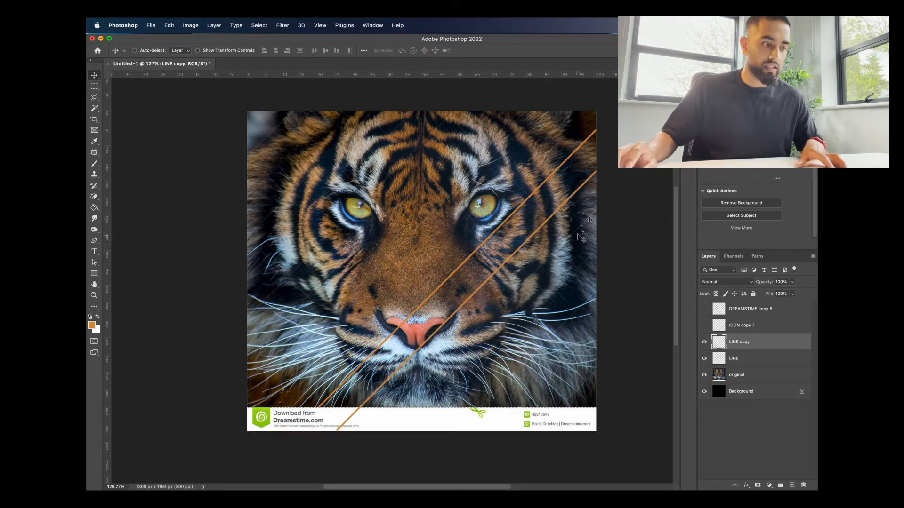
Step: Nudge the copied line so it sits exactly over its watermark line, and check its alignment along the face
{"action": "scroll", "coordinate": [588, 196], "scroll_direction": "up", "scroll_amount": 3}
{"action": "scroll", "coordinate": [588, 196], "scroll_direction": "up", "scroll_amount": 4}
{"action": "left_click_drag", "start_coordinate": [553, 186], "coordinate": [553, 188]}
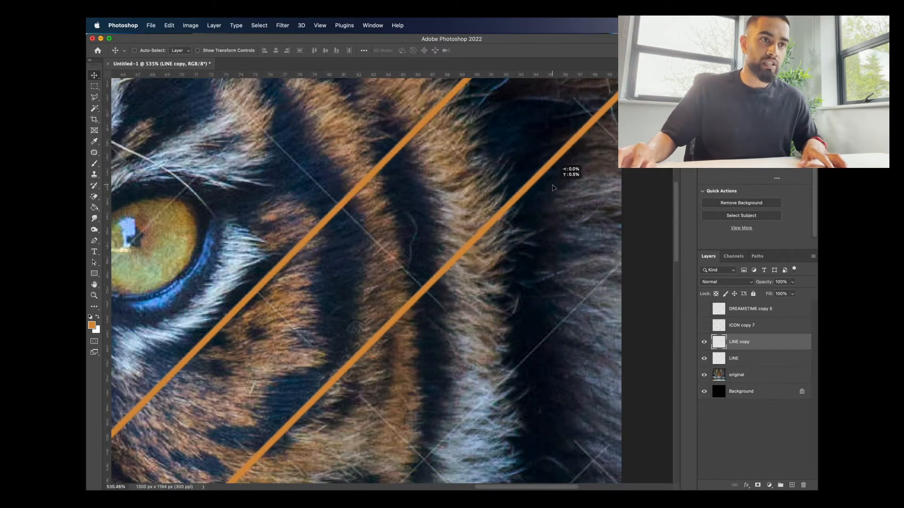
{"action": "scroll", "coordinate": [552, 189], "scroll_direction": "down", "scroll_amount": 5}
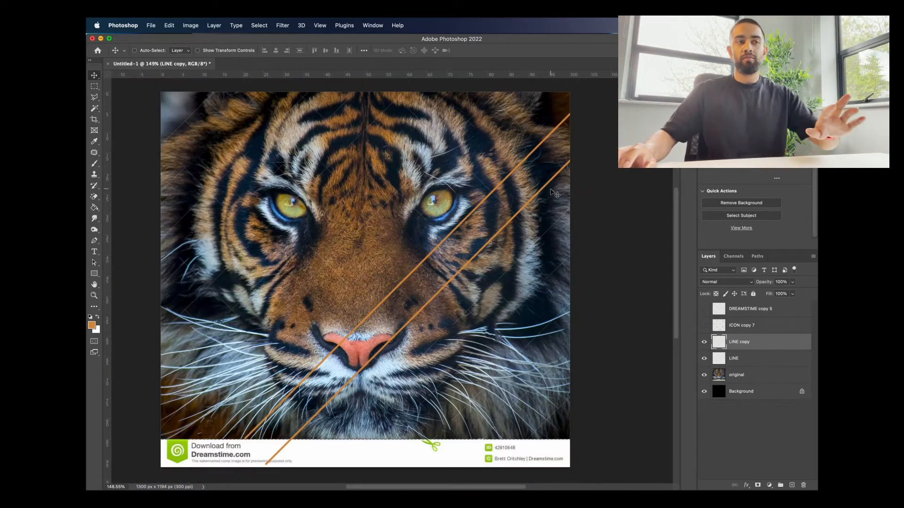
{"action": "scroll", "coordinate": [368, 372], "scroll_direction": "up", "scroll_amount": 4}
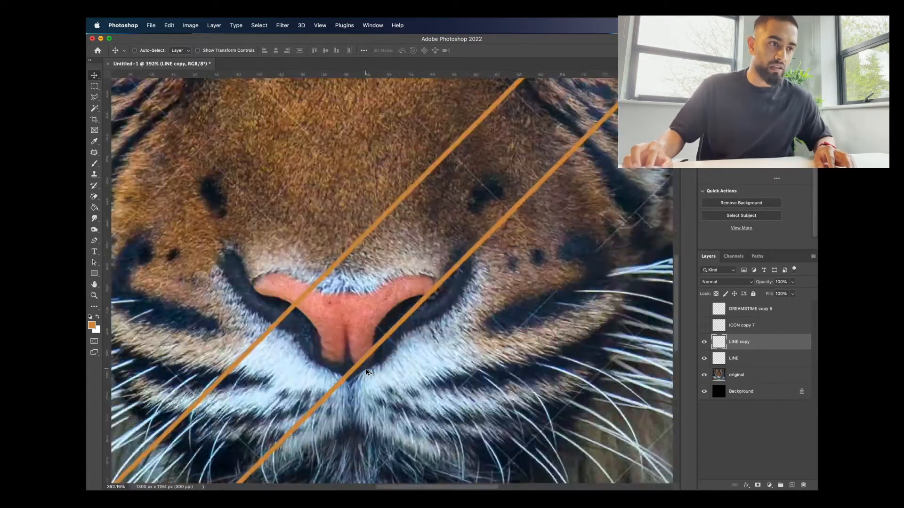
{"action": "scroll", "coordinate": [368, 372], "scroll_direction": "down", "scroll_amount": 3}
Step: Keep duplicating the line layer and place the copies over all remaining watermark lines running in the same diagonal direction
{"action": "right_click", "coordinate": [753, 306]}
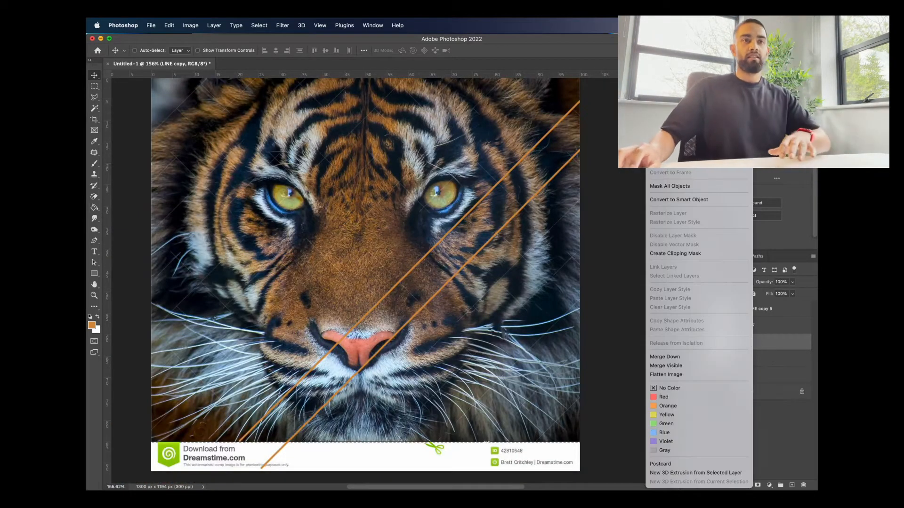
{"action": "key", "text": "Escape"}
{"action": "key", "text": "super+j"}
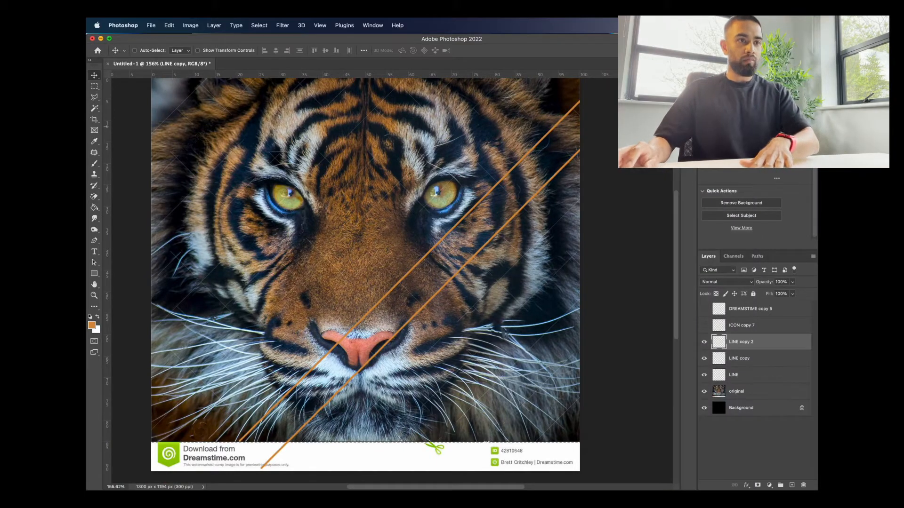
{"action": "scroll", "coordinate": [541, 213], "scroll_direction": "down", "scroll_amount": 2}
{"action": "scroll", "coordinate": [542, 213], "scroll_direction": "up", "scroll_amount": 3}
{"action": "scroll", "coordinate": [541, 213], "scroll_direction": "down", "scroll_amount": 3}
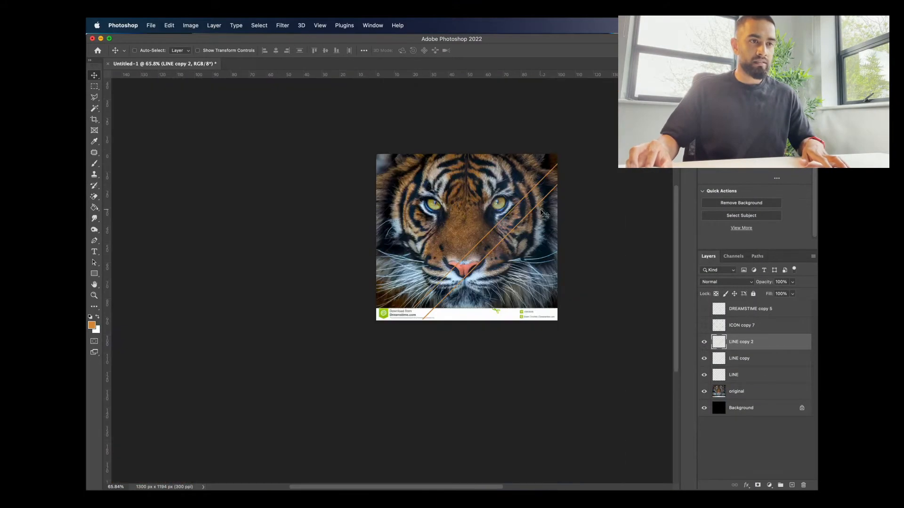
{"action": "scroll", "coordinate": [451, 274], "scroll_direction": "up", "scroll_amount": 4}
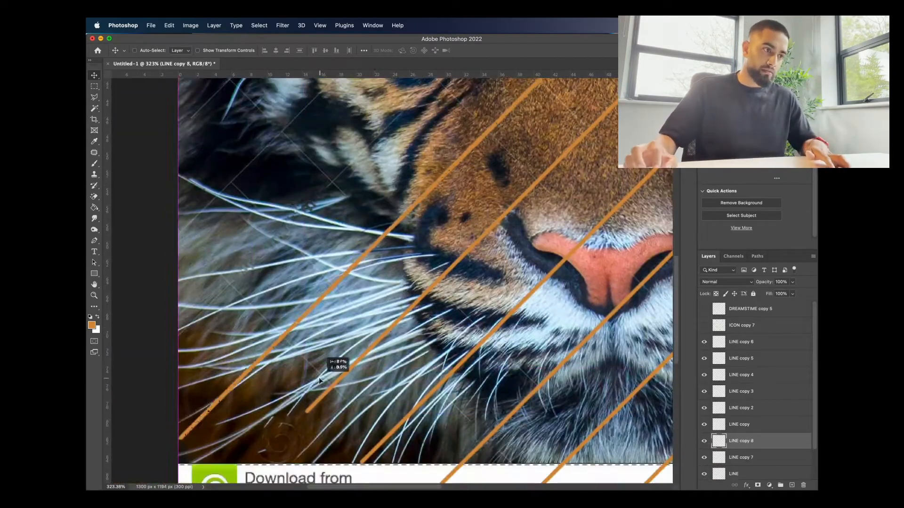
{"action": "key", "text": "b"}
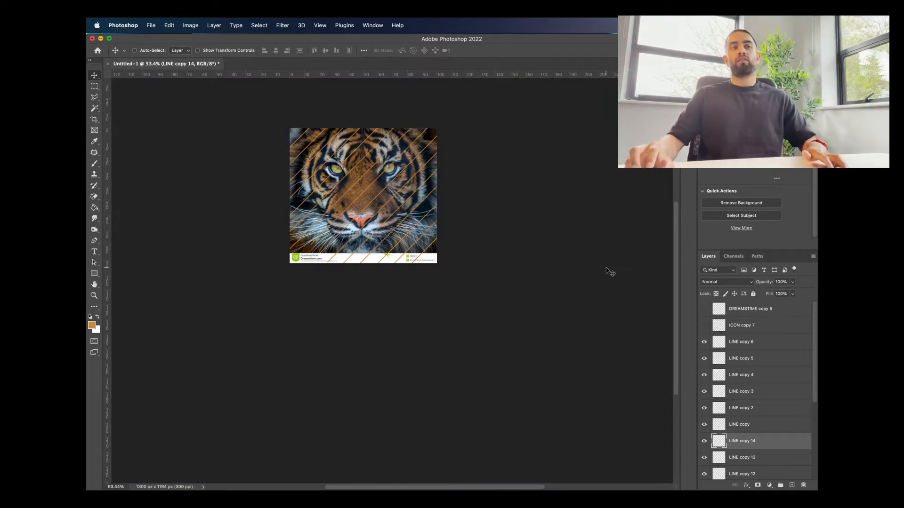
{"action": "scroll", "coordinate": [415, 216], "scroll_direction": "up", "scroll_amount": 8}
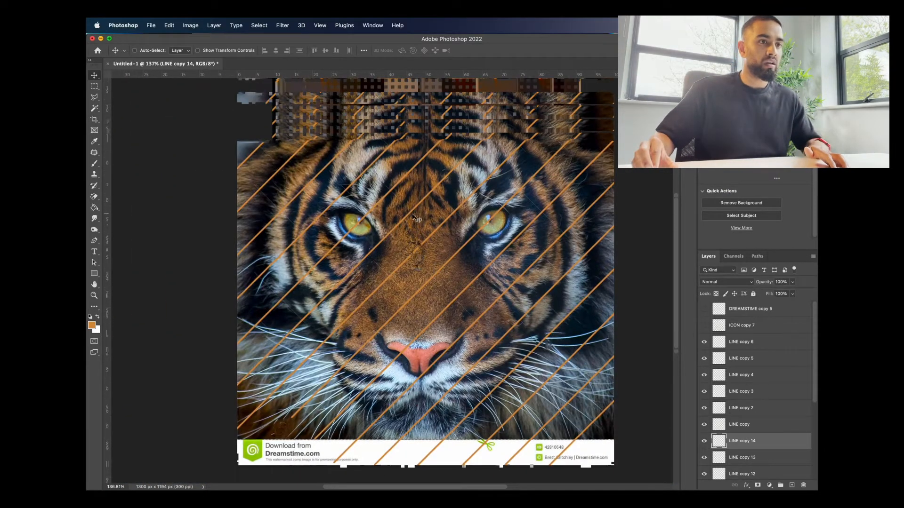
{"action": "scroll", "coordinate": [413, 215], "scroll_direction": "down", "scroll_amount": 2}
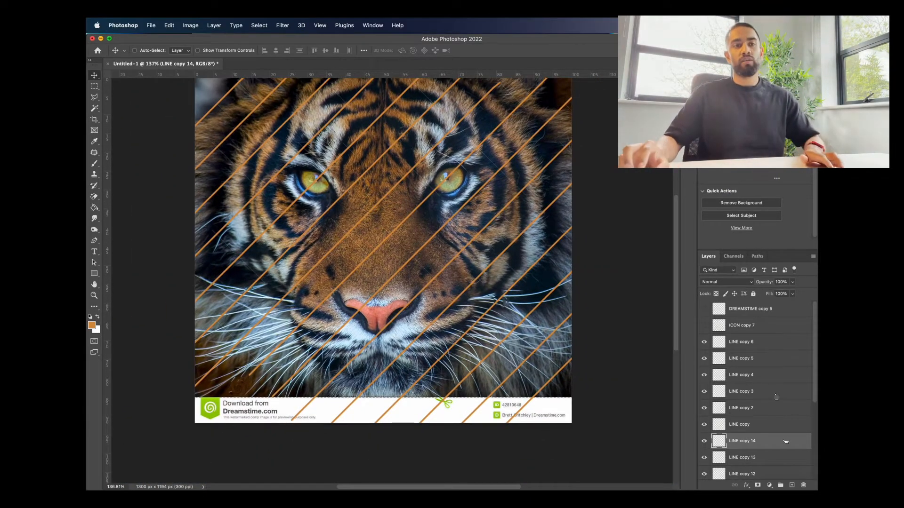
Step: Merge the LINE layer and all its copies into one layer
{"action": "left_click", "coordinate": [750, 348]}
{"action": "scroll", "coordinate": [755, 368], "scroll_direction": "down", "scroll_amount": 5}
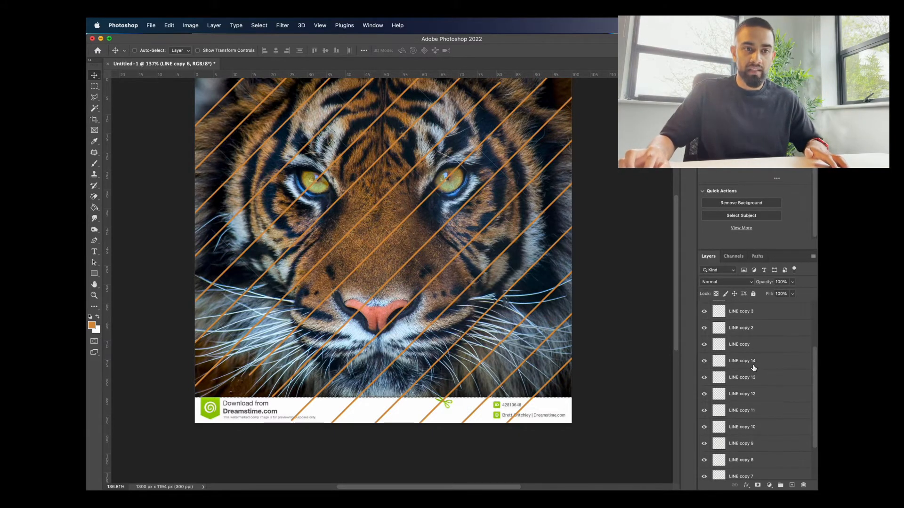
{"action": "left_click", "coordinate": [745, 453], "text": "shift"}
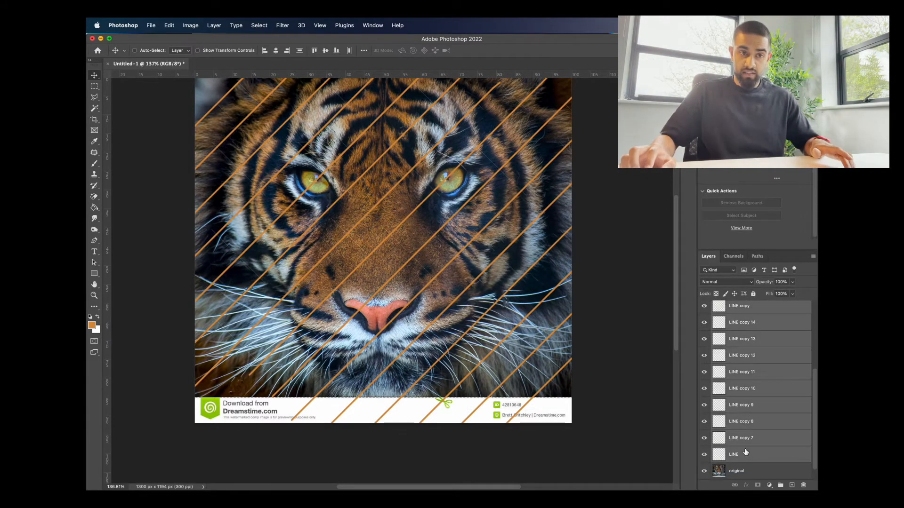
{"action": "key", "text": "super+e"}
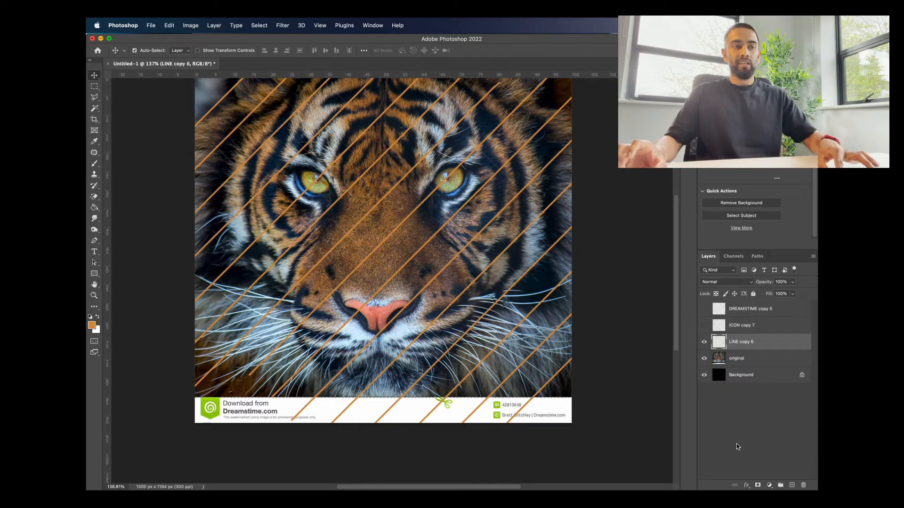
Step: Duplicate the merged line layer and mirror the copy horizontally by setting its transform width to -100%
{"action": "right_click", "coordinate": [757, 348]}
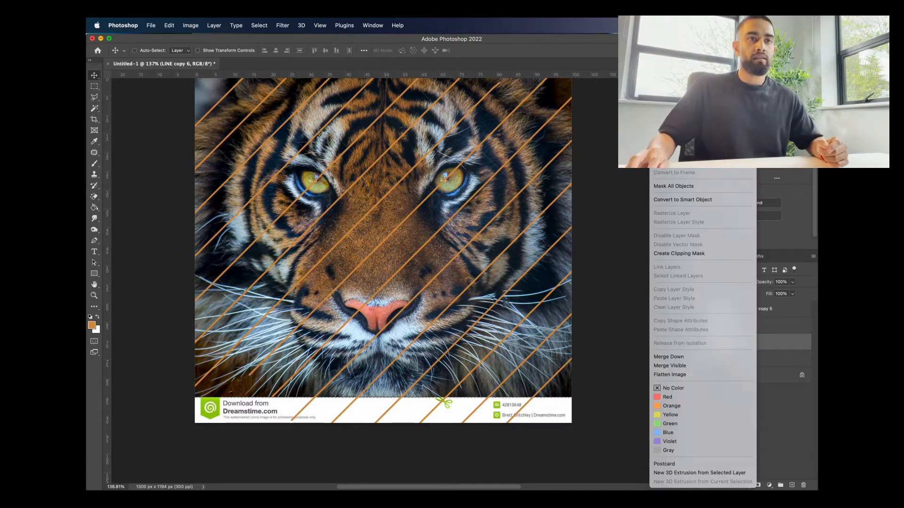
{"action": "key", "text": "Escape"}
{"action": "key", "text": "super+j"}
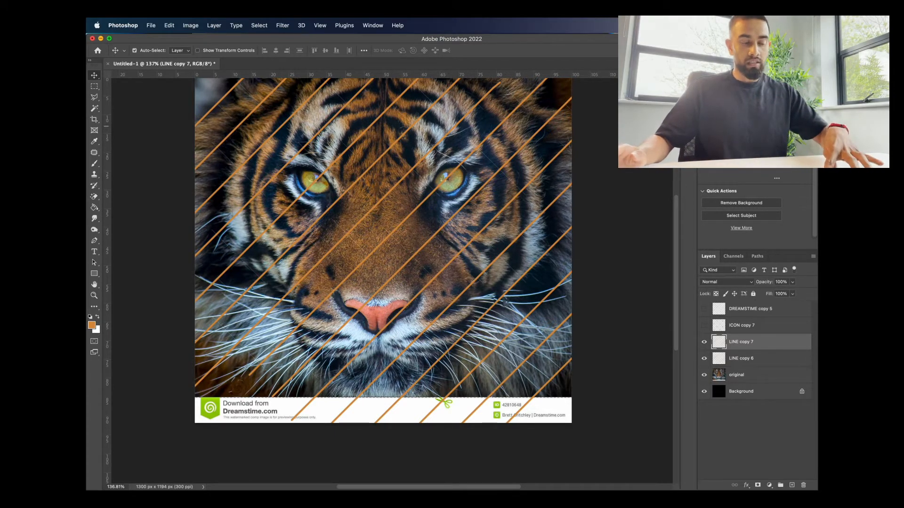
{"action": "key", "text": "super+t"}
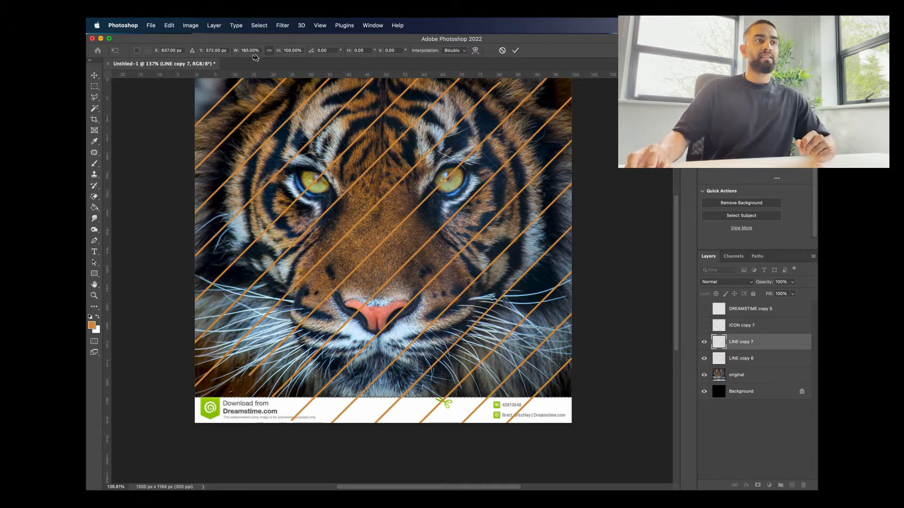
{"action": "left_click", "coordinate": [250, 50]}
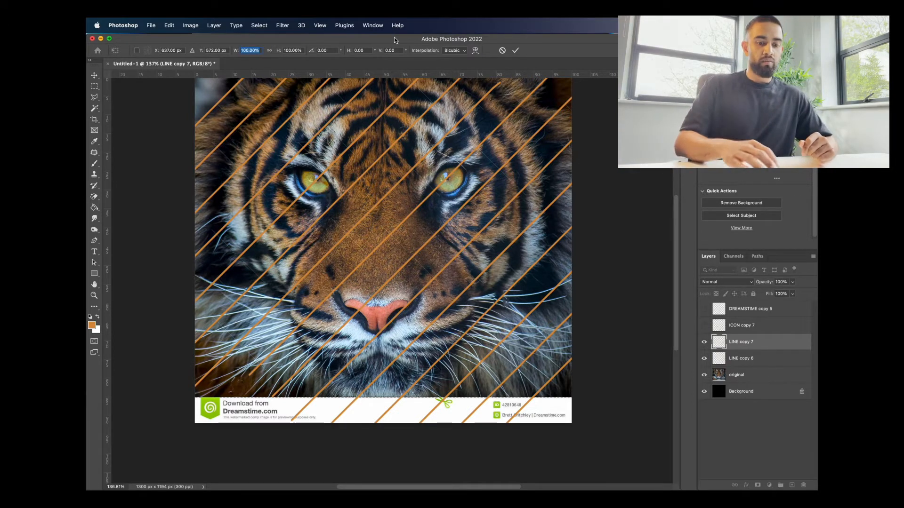
{"action": "type", "text": "-100"}
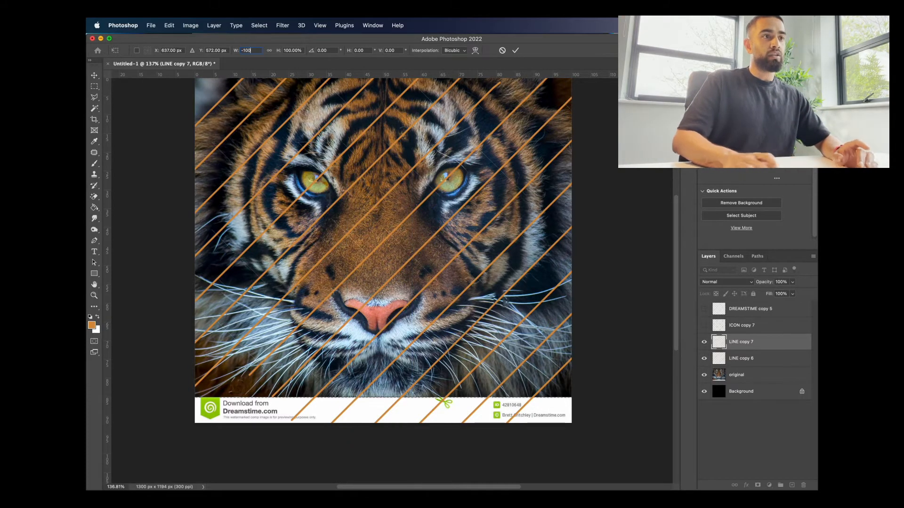
{"action": "key", "text": "Return"}
{"action": "key", "text": "Return"}
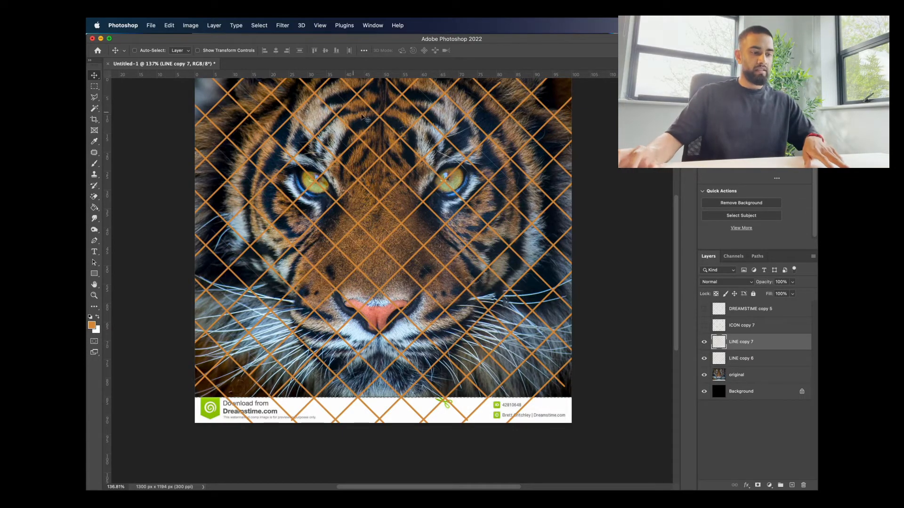
Step: Move the mirrored line layer onto the opposite-direction watermark lines and check its alignment across the face
{"action": "scroll", "coordinate": [382, 120], "scroll_direction": "up", "scroll_amount": 5}
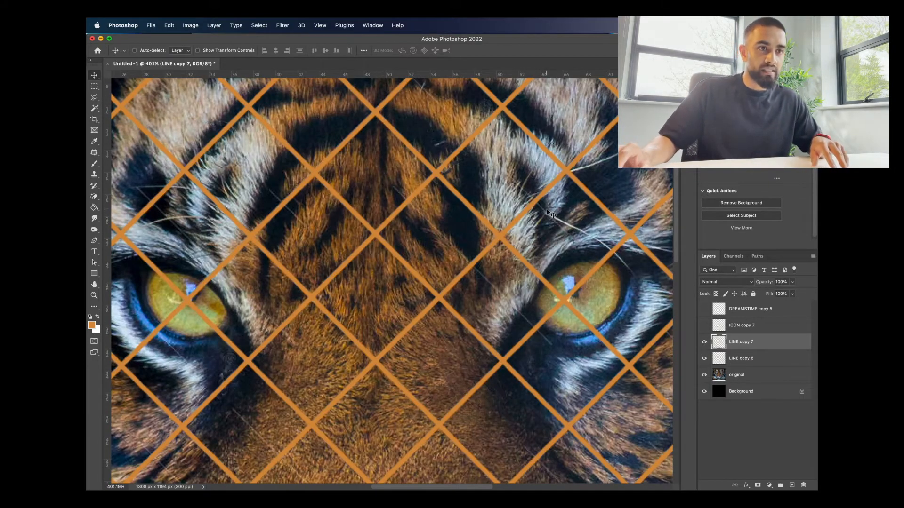
{"action": "left_click", "coordinate": [704, 342]}
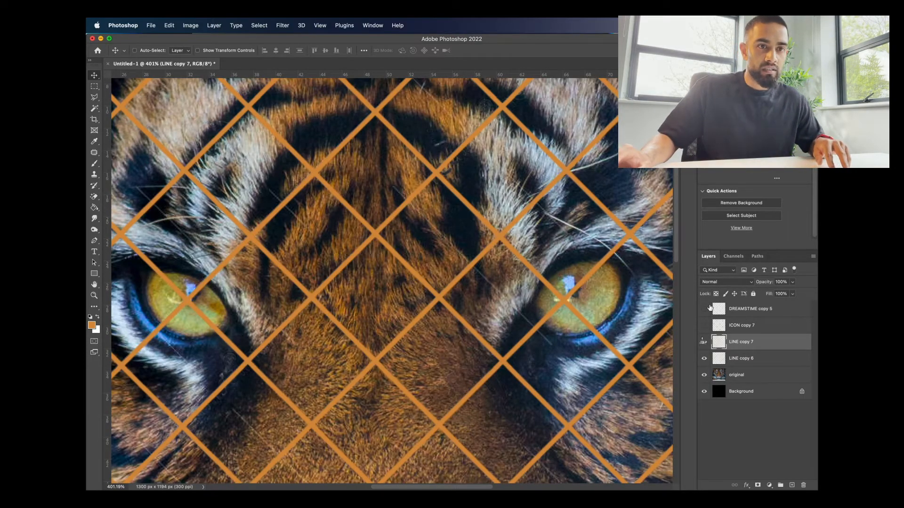
{"action": "left_click", "coordinate": [704, 342]}
{"action": "left_click_drag", "start_coordinate": [611, 230], "coordinate": [575, 225]}
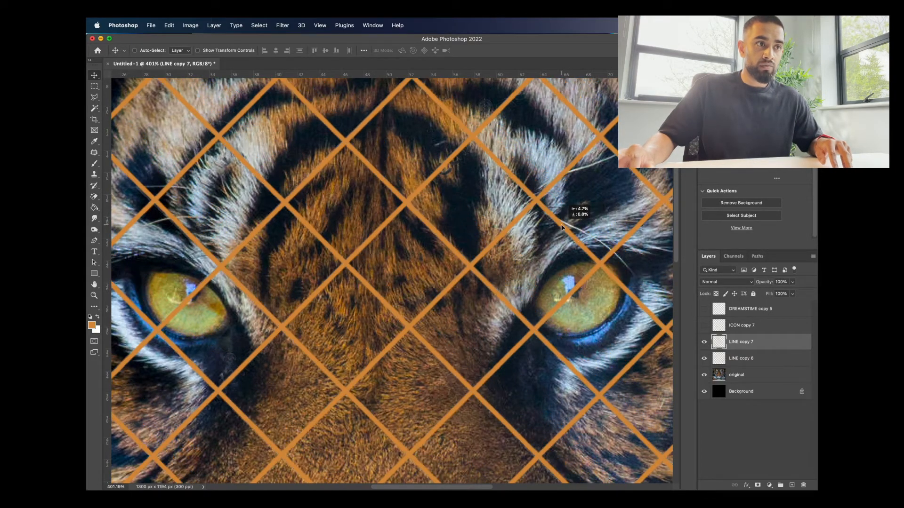
{"action": "scroll", "coordinate": [370, 281], "scroll_direction": "left", "scroll_amount": 2}
{"action": "scroll", "coordinate": [370, 281], "scroll_direction": "left", "scroll_amount": 5}
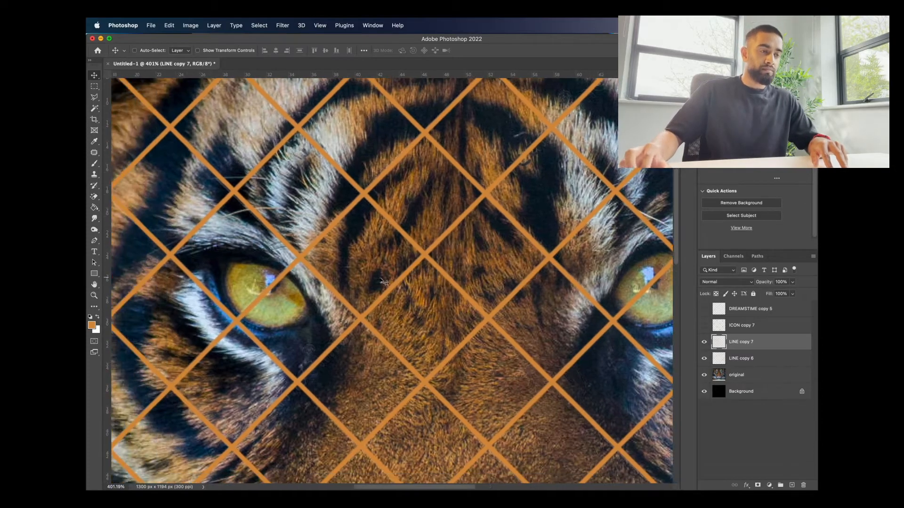
{"action": "scroll", "coordinate": [401, 278], "scroll_direction": "up", "scroll_amount": 6}
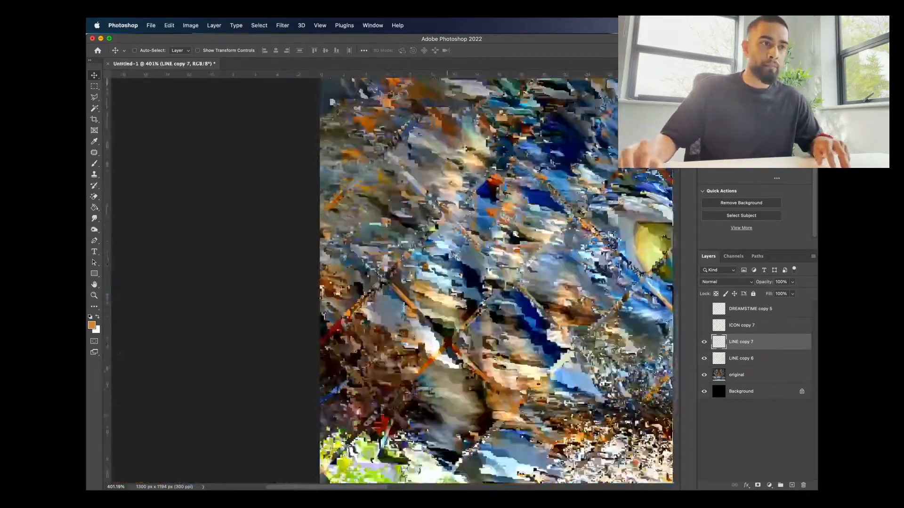
Step: Merge the two line layers and brush along the watermark line near the photo's upper-left corner to complete the tracing
{"action": "left_click", "coordinate": [757, 359], "text": "shift"}
{"action": "key", "text": "ctrl+e"}
{"action": "key", "text": "b"}
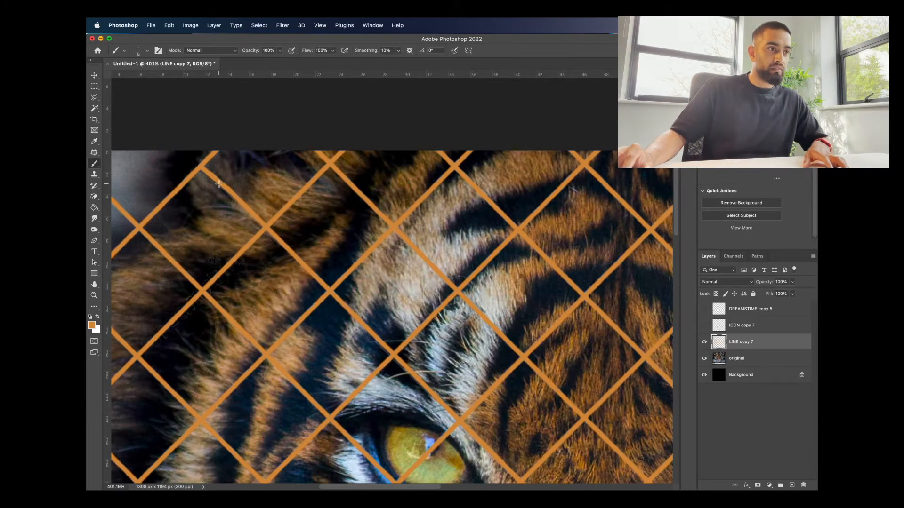
{"action": "left_click_drag", "start_coordinate": [219, 186], "coordinate": [253, 216]}
{"action": "scroll", "coordinate": [351, 200], "scroll_direction": "right", "scroll_amount": 10}
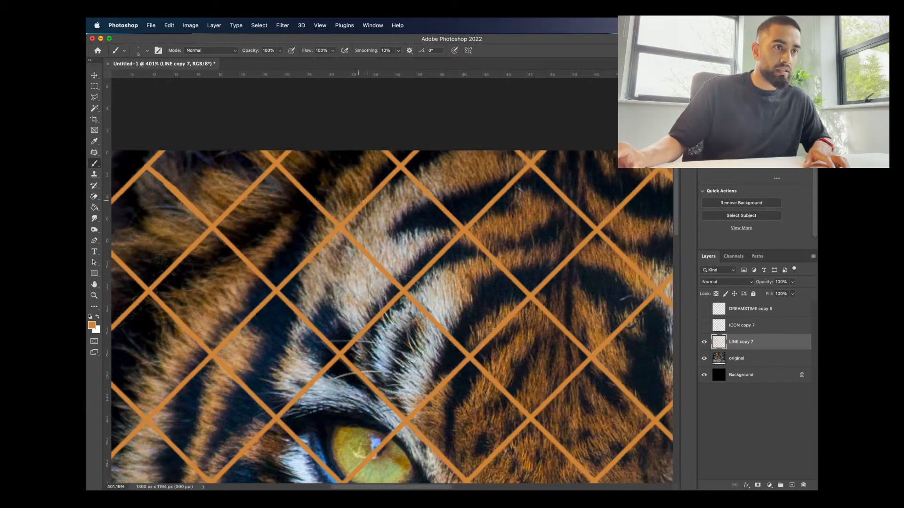
{"action": "scroll", "coordinate": [351, 200], "scroll_direction": "down", "scroll_amount": 10}
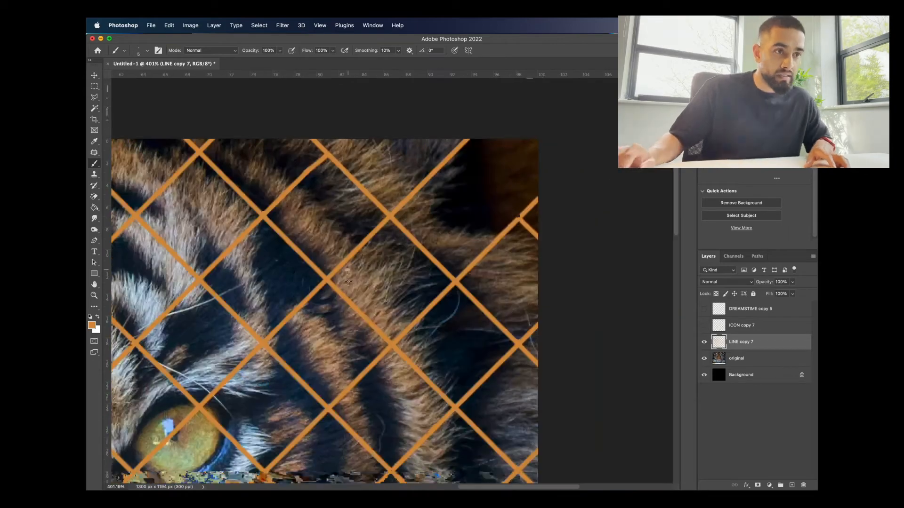
{"action": "scroll", "coordinate": [340, 279], "scroll_direction": "left", "scroll_amount": 5}
{"action": "key", "text": "super+0"}
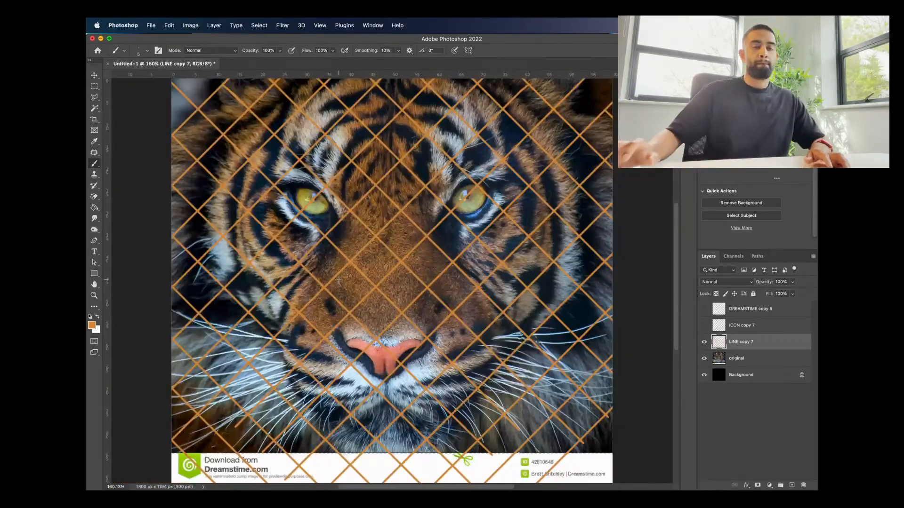
Step: Load the merged line layer's pixels as a selection, hide that layer and make the original photo layer active
{"action": "left_click", "coordinate": [718, 342], "text": "super"}
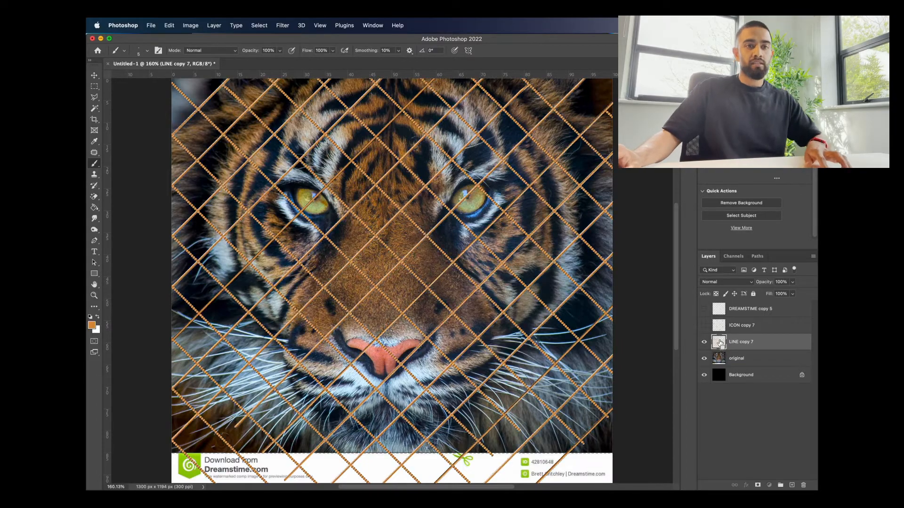
{"action": "left_click", "coordinate": [704, 342]}
{"action": "left_click", "coordinate": [737, 358]}
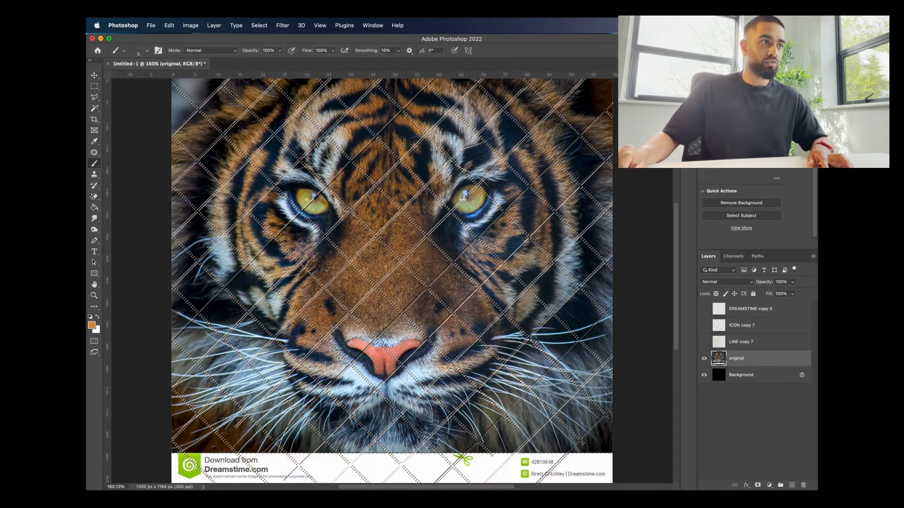
Step: Remove the selected watermark lines from the original layer with Content-Aware Fill, output to the current layer, and deselect
{"action": "left_click", "coordinate": [170, 27]}
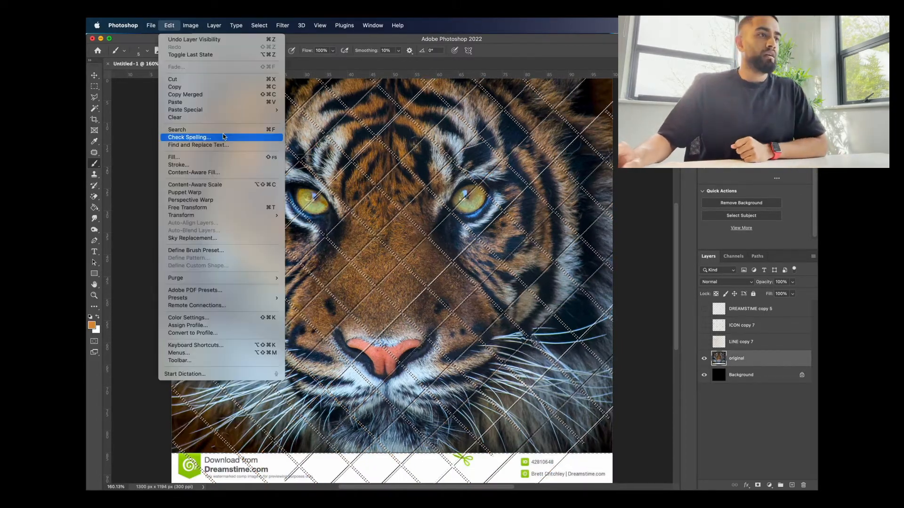
{"action": "left_click", "coordinate": [233, 174]}
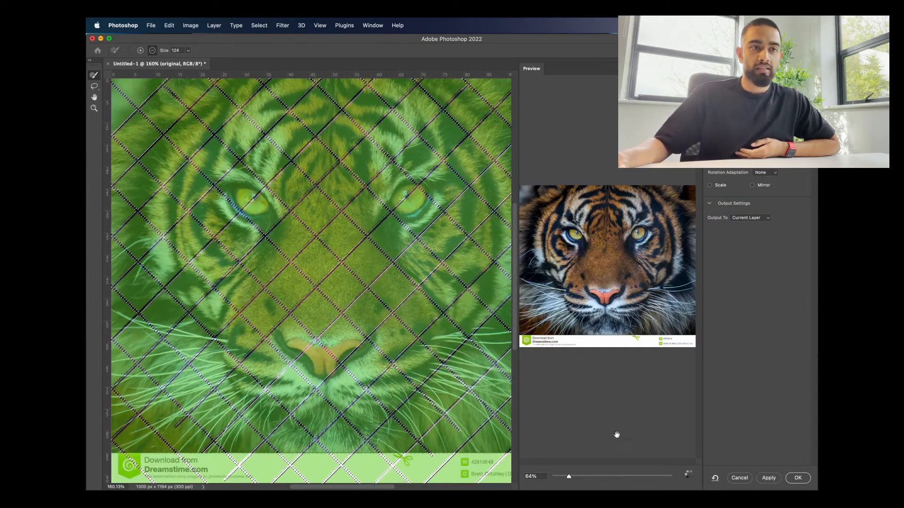
{"action": "left_click_drag", "start_coordinate": [568, 476], "coordinate": [594, 477]}
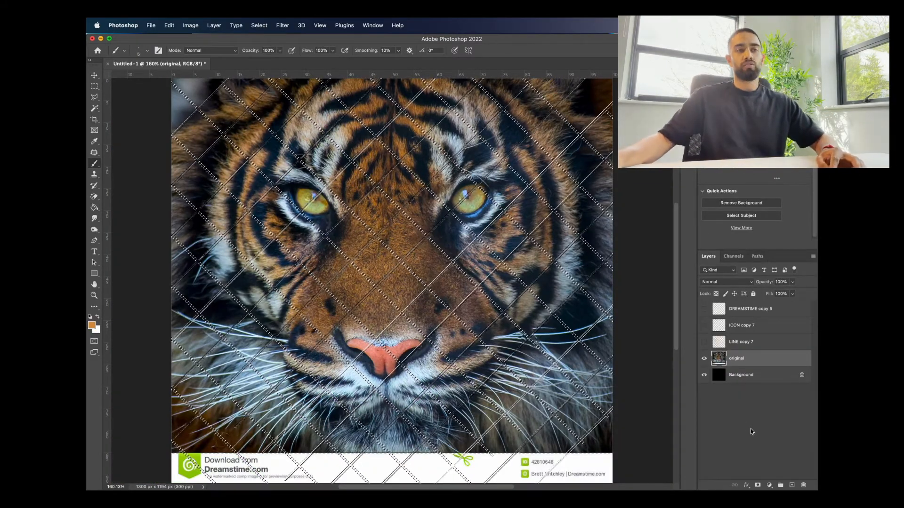
{"action": "key", "text": "super+d"}
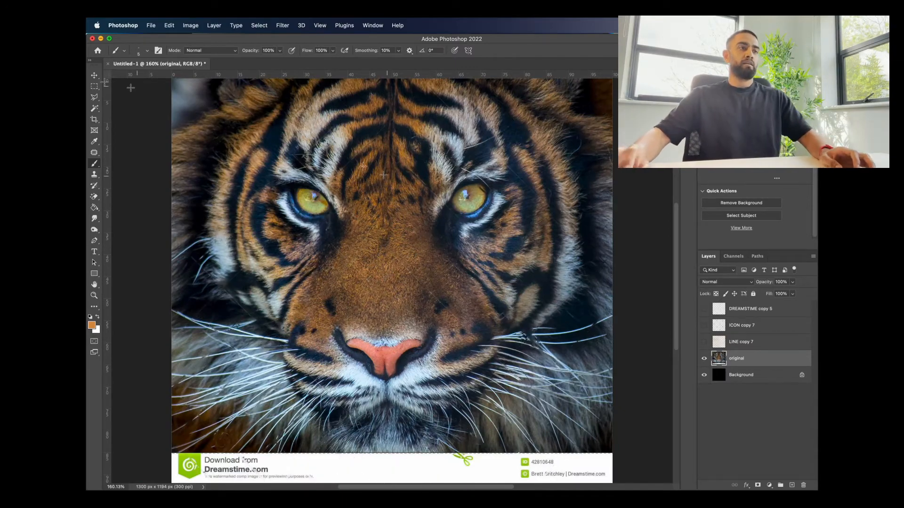
{"action": "left_click", "coordinate": [94, 75]}
{"action": "scroll", "coordinate": [384, 246], "scroll_direction": "down", "scroll_amount": 3}
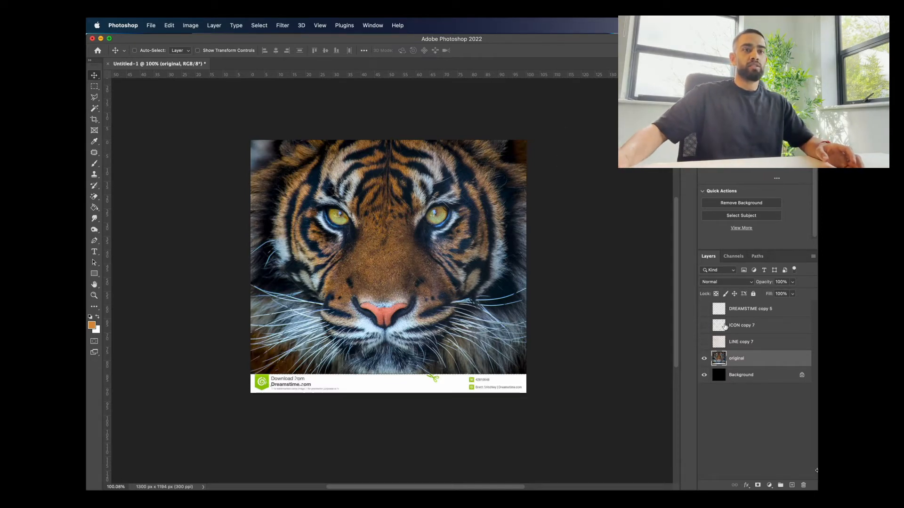
Step: Duplicate the cleaned original layer, hide the copy as a backup and make the original layer active again
{"action": "key", "text": "super"}
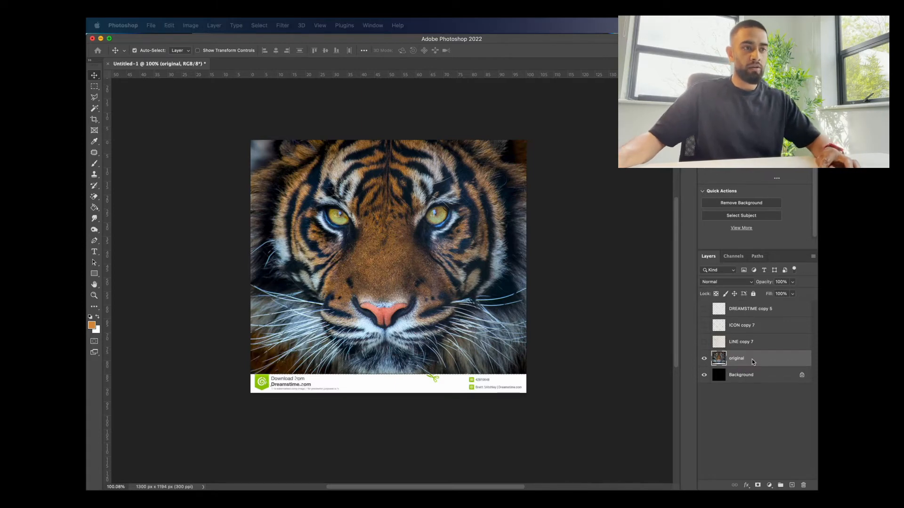
{"action": "key", "text": "super+j"}
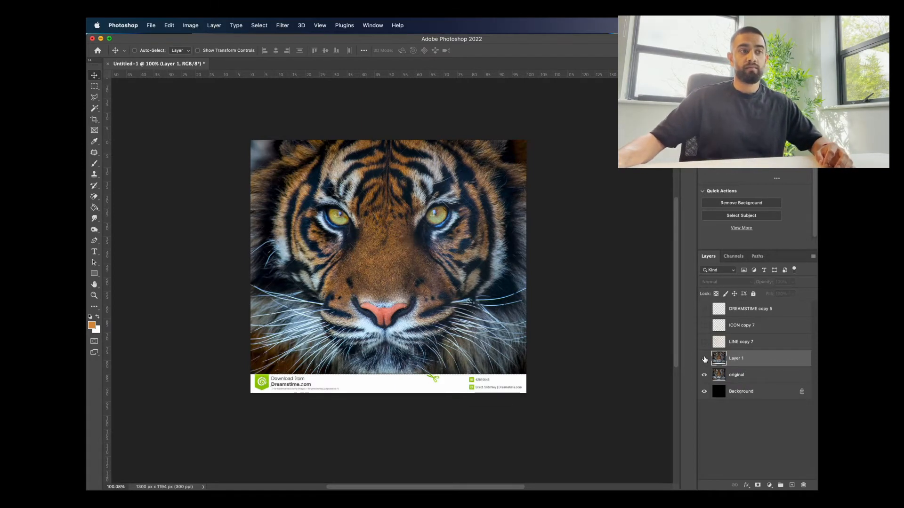
{"action": "left_click", "coordinate": [704, 360]}
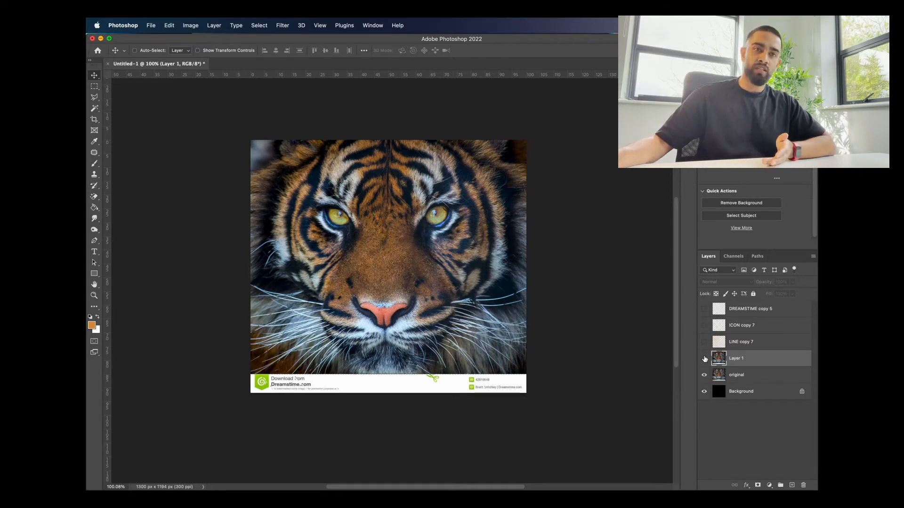
{"action": "left_click", "coordinate": [704, 359]}
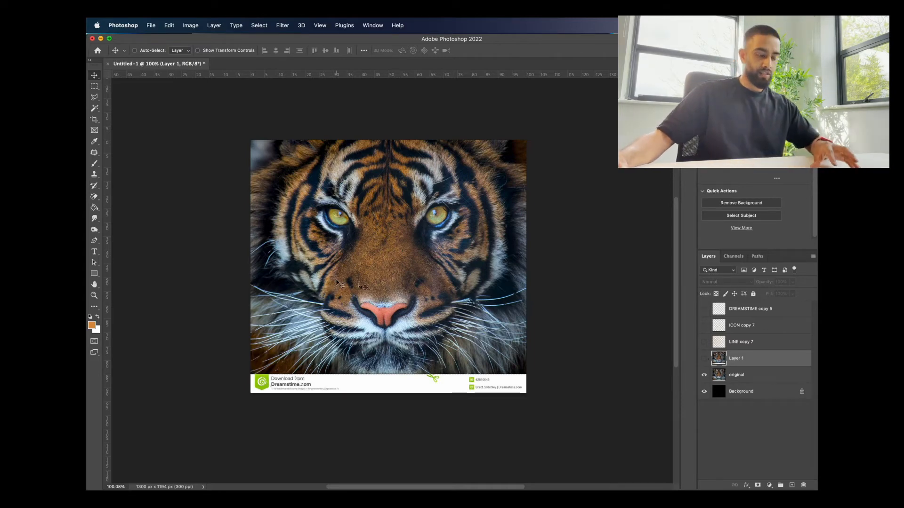
{"action": "scroll", "coordinate": [410, 296], "scroll_direction": "up", "scroll_amount": 3}
{"action": "scroll", "coordinate": [410, 296], "scroll_direction": "down", "scroll_amount": 5}
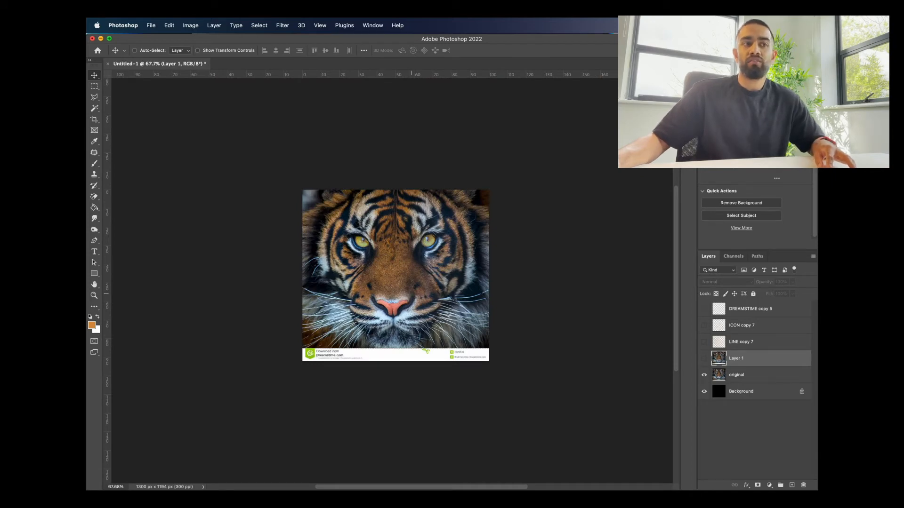
{"action": "scroll", "coordinate": [429, 297], "scroll_direction": "up", "scroll_amount": 4}
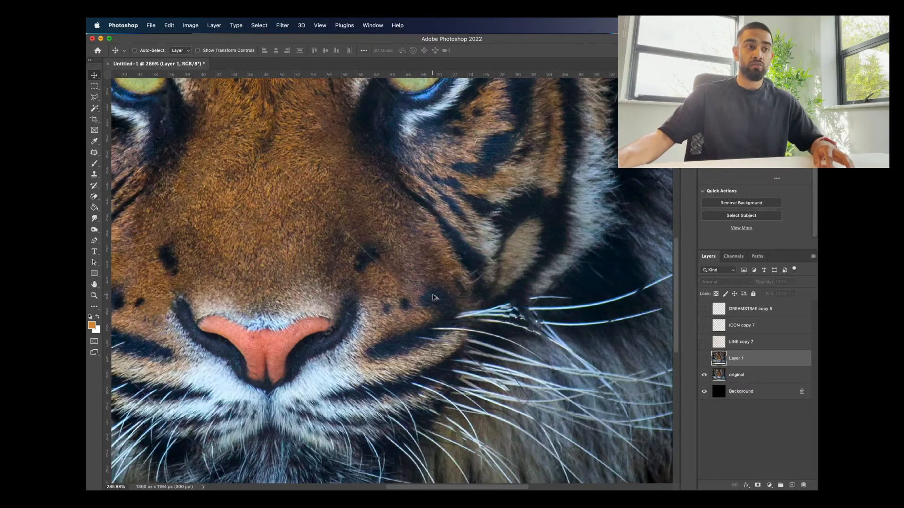
{"action": "scroll", "coordinate": [433, 297], "scroll_direction": "down", "scroll_amount": 2}
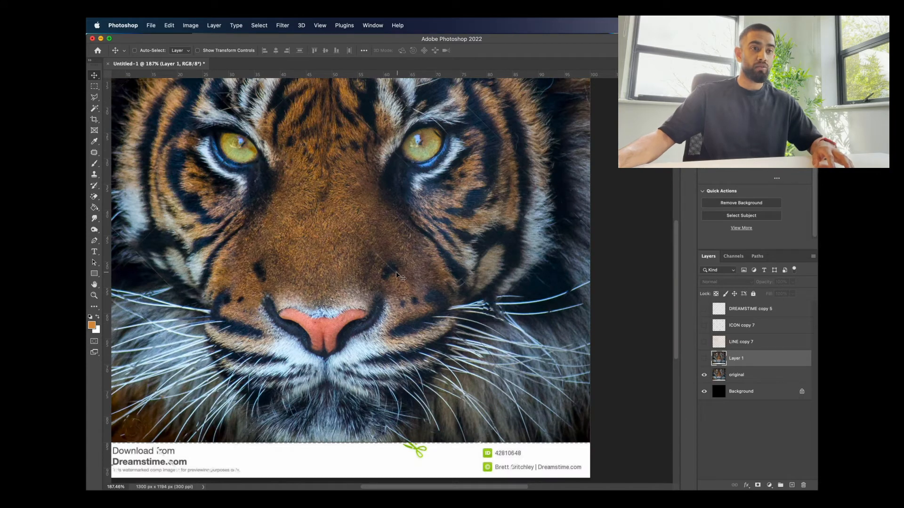
{"action": "scroll", "coordinate": [397, 271], "scroll_direction": "left", "scroll_amount": 3}
{"action": "left_click", "coordinate": [750, 375]}
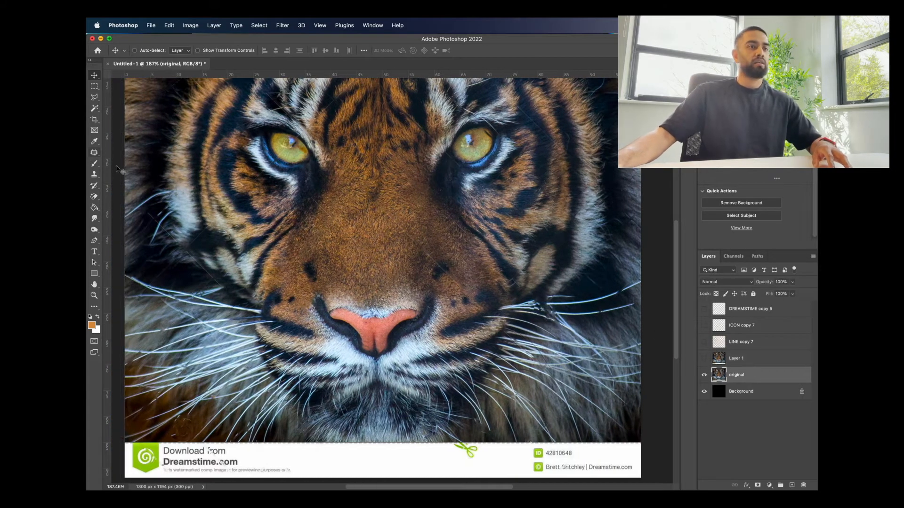
Step: Examine the tiger's face close up, from nose and whiskers to forehead and both cheeks, for leftover watermark traces
{"action": "scroll", "coordinate": [261, 257], "scroll_direction": "left", "scroll_amount": 4}
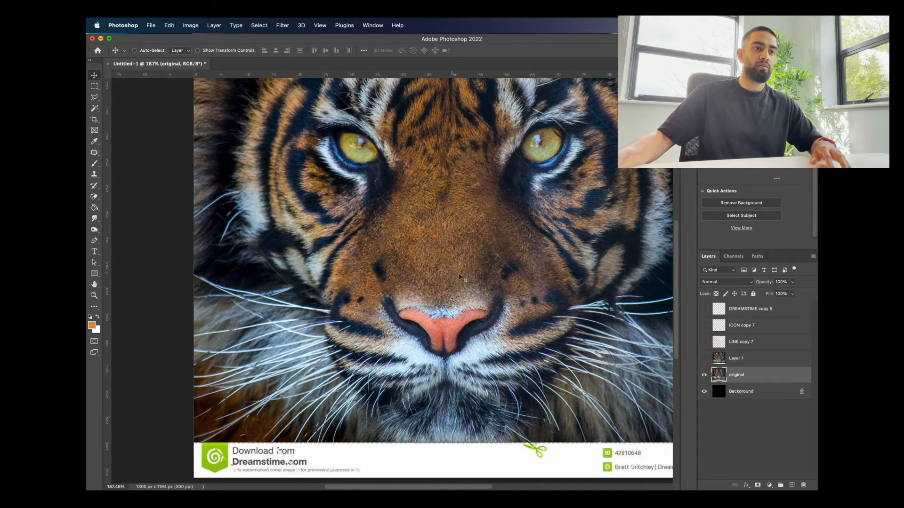
{"action": "scroll", "coordinate": [458, 276], "scroll_direction": "up", "scroll_amount": 3}
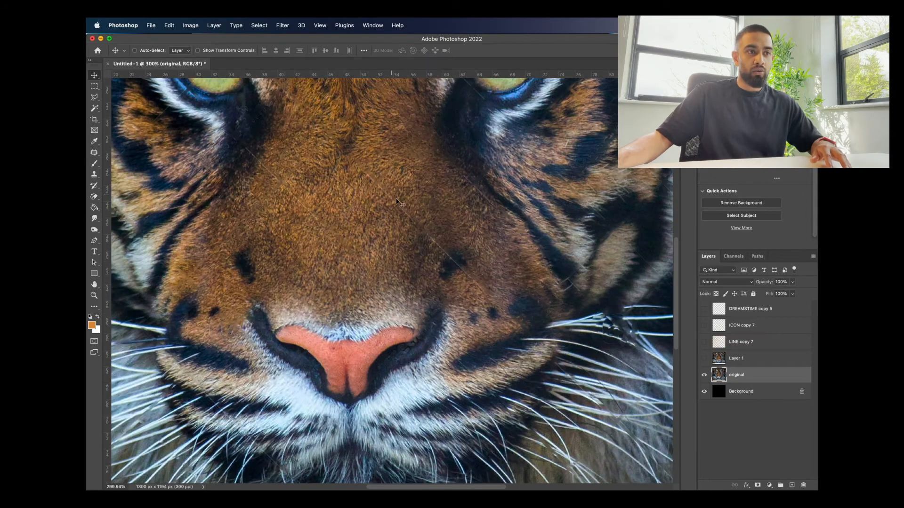
{"action": "scroll", "coordinate": [523, 293], "scroll_direction": "right", "scroll_amount": 4}
{"action": "scroll", "coordinate": [523, 293], "scroll_direction": "down", "scroll_amount": 2}
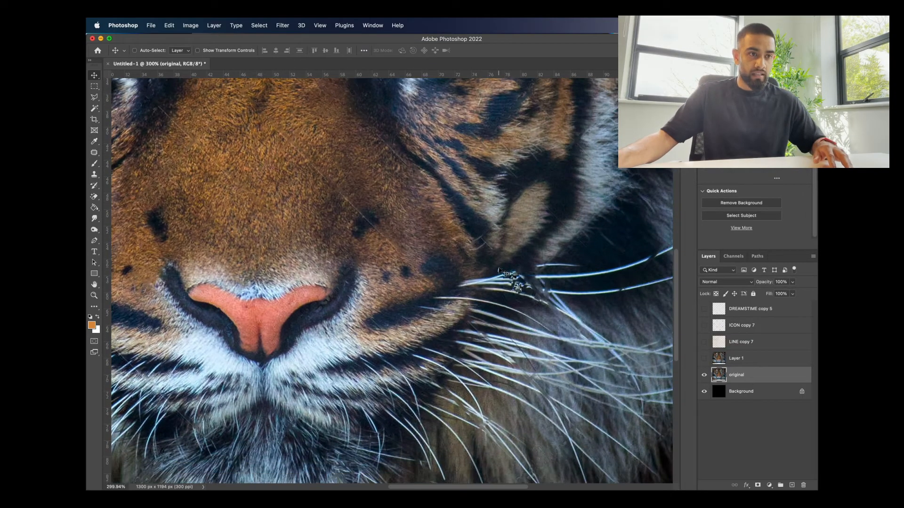
{"action": "scroll", "coordinate": [500, 273], "scroll_direction": "down", "scroll_amount": 1}
{"action": "scroll", "coordinate": [500, 273], "scroll_direction": "up", "scroll_amount": 5}
{"action": "scroll", "coordinate": [500, 272], "scroll_direction": "right", "scroll_amount": 4}
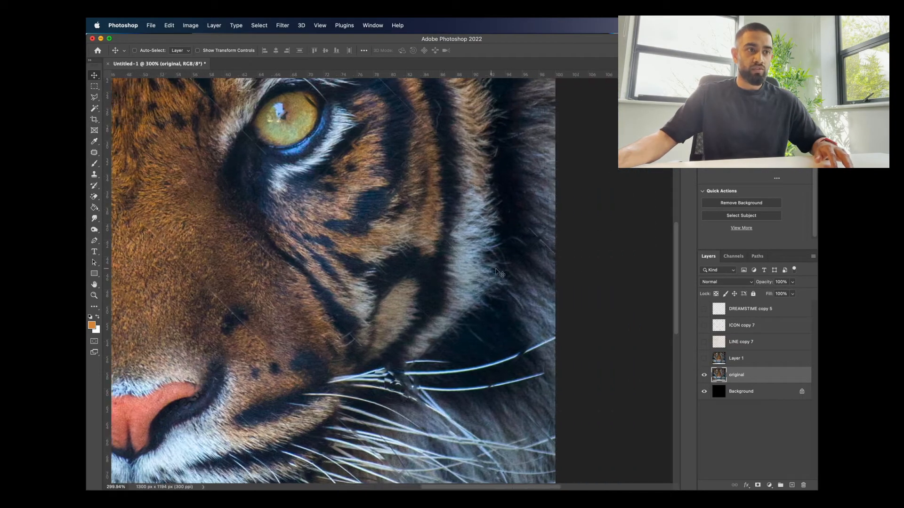
{"action": "scroll", "coordinate": [497, 272], "scroll_direction": "up", "scroll_amount": 10}
{"action": "scroll", "coordinate": [334, 268], "scroll_direction": "left", "scroll_amount": 6}
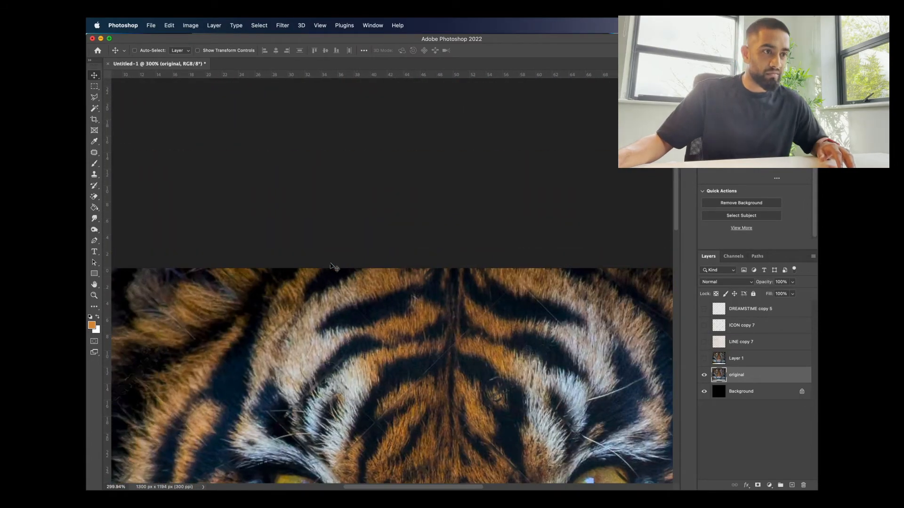
{"action": "scroll", "coordinate": [334, 267], "scroll_direction": "down", "scroll_amount": 5}
{"action": "scroll", "coordinate": [335, 266], "scroll_direction": "left", "scroll_amount": 4}
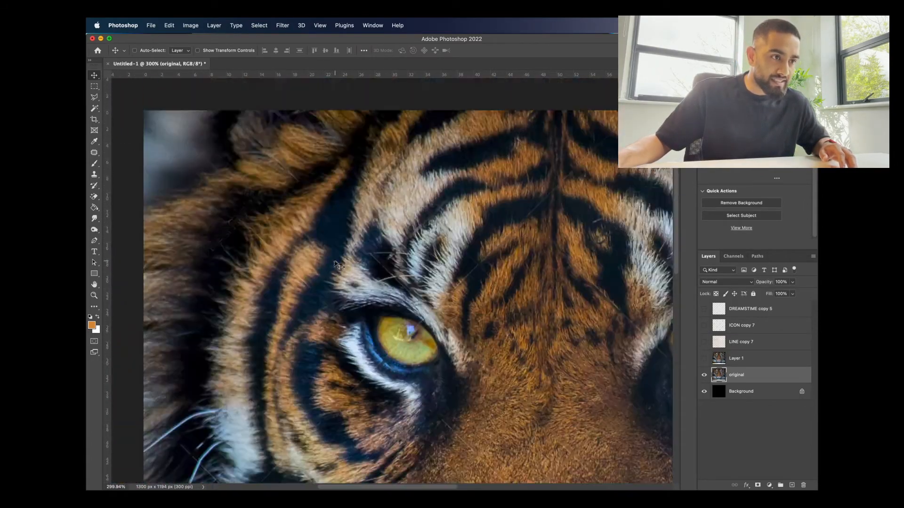
{"action": "scroll", "coordinate": [335, 264], "scroll_direction": "down", "scroll_amount": 10}
{"action": "scroll", "coordinate": [193, 214], "scroll_direction": "up", "scroll_amount": 4}
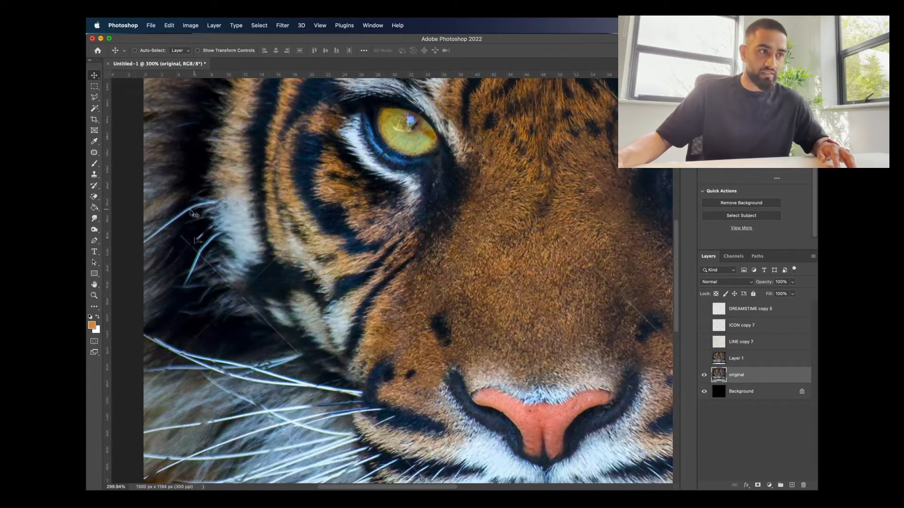
Step: Add a new layer above the original photo and brush a straight line over the leftover watermark trace on the left cheek
{"action": "left_click", "coordinate": [94, 164]}
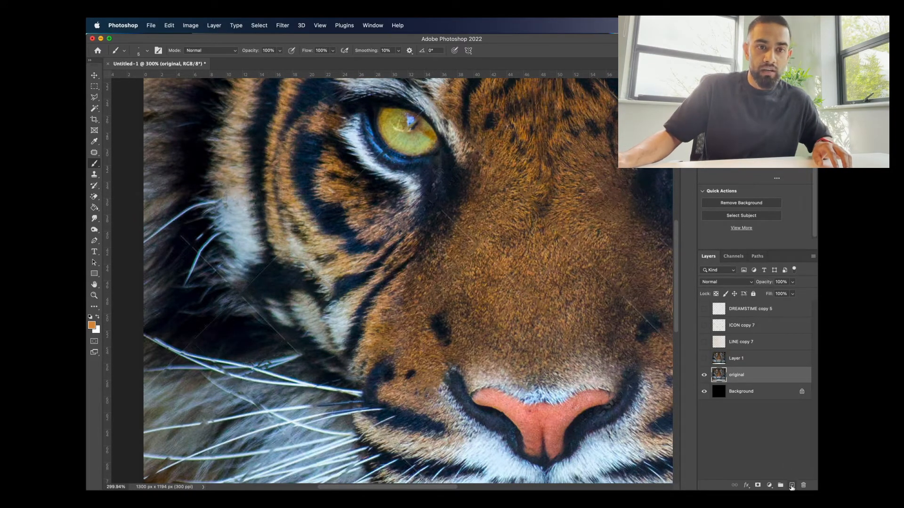
{"action": "left_click", "coordinate": [792, 486]}
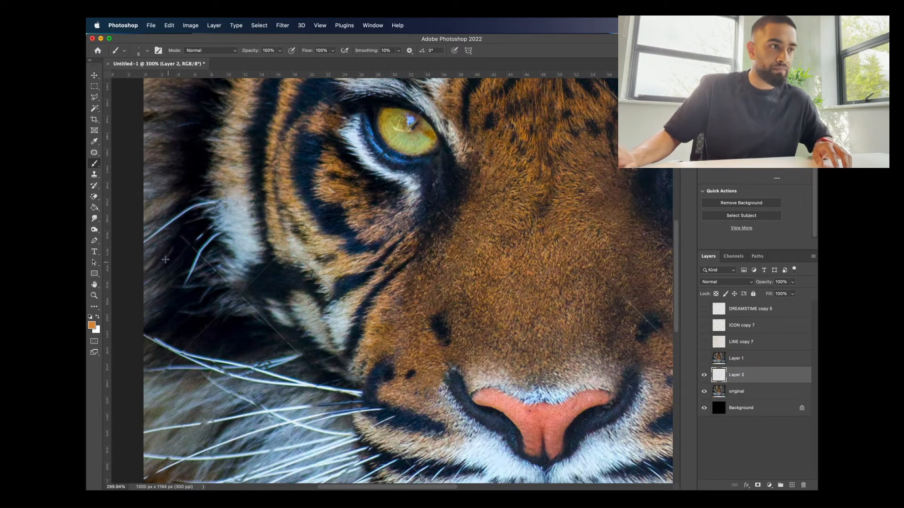
{"action": "left_click", "coordinate": [306, 360], "text": "shift"}
Step: Brush straight lines over the watermark trace from the photo's left edge through the left eye to the forehead and down past the right eye
{"action": "left_click", "coordinate": [152, 382]}
{"action": "scroll", "coordinate": [152, 382], "scroll_direction": "up", "scroll_amount": 5}
{"action": "scroll", "coordinate": [152, 381], "scroll_direction": "right", "scroll_amount": 5}
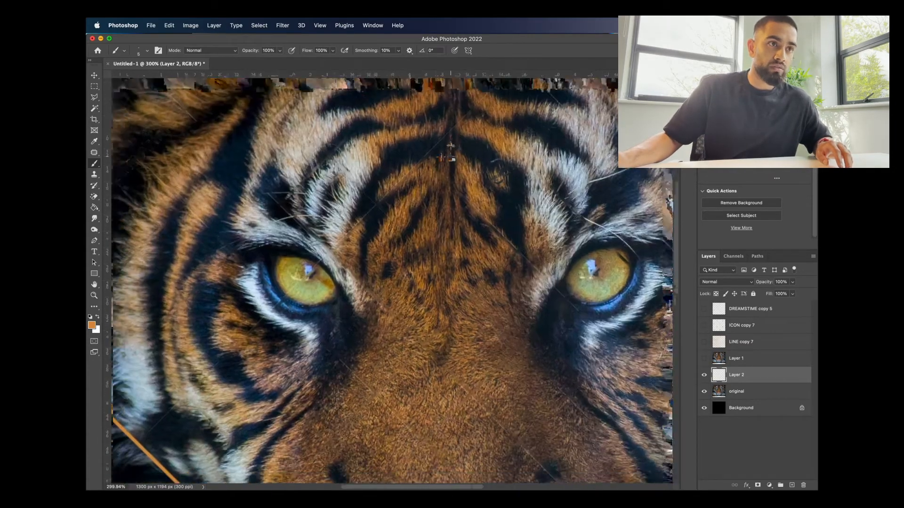
{"action": "left_click", "coordinate": [349, 145], "text": "shift"}
{"action": "scroll", "coordinate": [349, 145], "scroll_direction": "down", "scroll_amount": 2}
{"action": "scroll", "coordinate": [349, 145], "scroll_direction": "right", "scroll_amount": 2}
{"action": "left_click", "coordinate": [529, 322], "text": "shift"}
Step: Brush short straight lines over the remaining diagonal traces beside the right eye's inner corner and across the right side of the nose
{"action": "scroll", "coordinate": [347, 259], "scroll_direction": "down", "scroll_amount": 2}
{"action": "left_click", "coordinate": [348, 260], "text": "shift"}
{"action": "scroll", "coordinate": [347, 259], "scroll_direction": "left", "scroll_amount": 3}
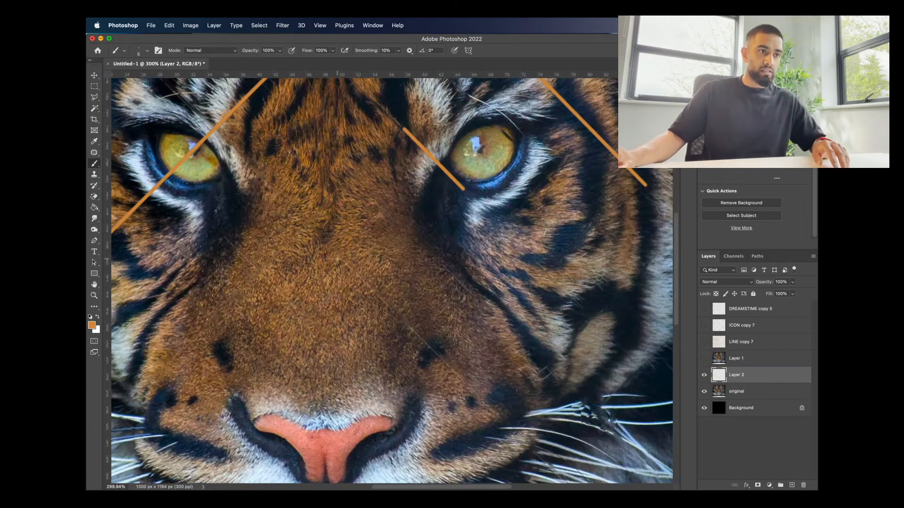
{"action": "left_click", "coordinate": [337, 260]}
{"action": "scroll", "coordinate": [337, 260], "scroll_direction": "down", "scroll_amount": 4}
{"action": "scroll", "coordinate": [337, 260], "scroll_direction": "right", "scroll_amount": 3}
{"action": "left_click", "coordinate": [339, 235], "text": "shift"}
Step: Brush over the faint leftover swirl icon in the photo's lower-left corner
{"action": "scroll", "coordinate": [339, 236], "scroll_direction": "left", "scroll_amount": 8}
{"action": "mouse_move", "coordinate": [251, 450]}
{"action": "left_mouse_down"}
{"action": "mouse_move", "coordinate": [272, 442]}
{"action": "mouse_move", "coordinate": [282, 457]}
{"action": "mouse_move", "coordinate": [245, 455]}
{"action": "left_mouse_up"}
{"action": "left_click_drag", "start_coordinate": [265, 457], "coordinate": [267, 469]}
Step: Examine the forehead, both eyes, the right cheek and the whiskers for watermark traces not yet covered by brush lines
{"action": "scroll", "coordinate": [333, 417], "scroll_direction": "up", "scroll_amount": 8}
{"action": "scroll", "coordinate": [333, 418], "scroll_direction": "right", "scroll_amount": 1}
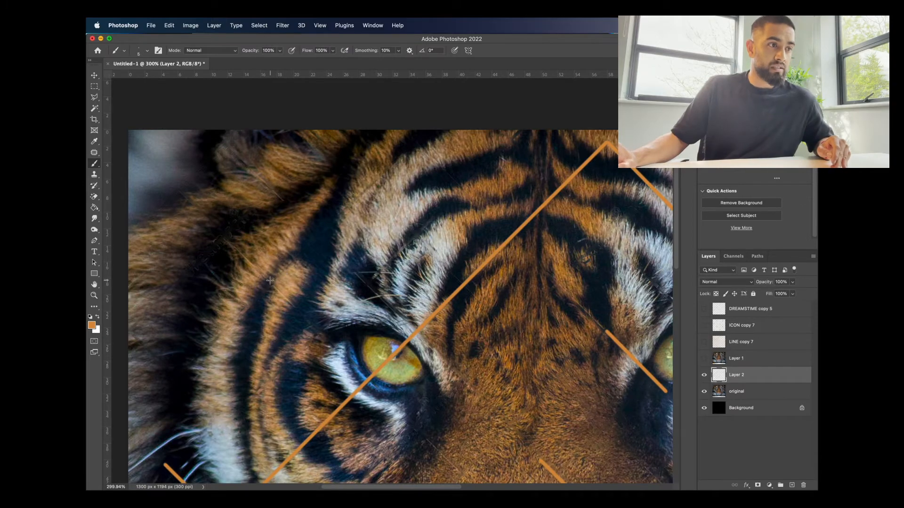
{"action": "scroll", "coordinate": [282, 281], "scroll_direction": "right", "scroll_amount": 5}
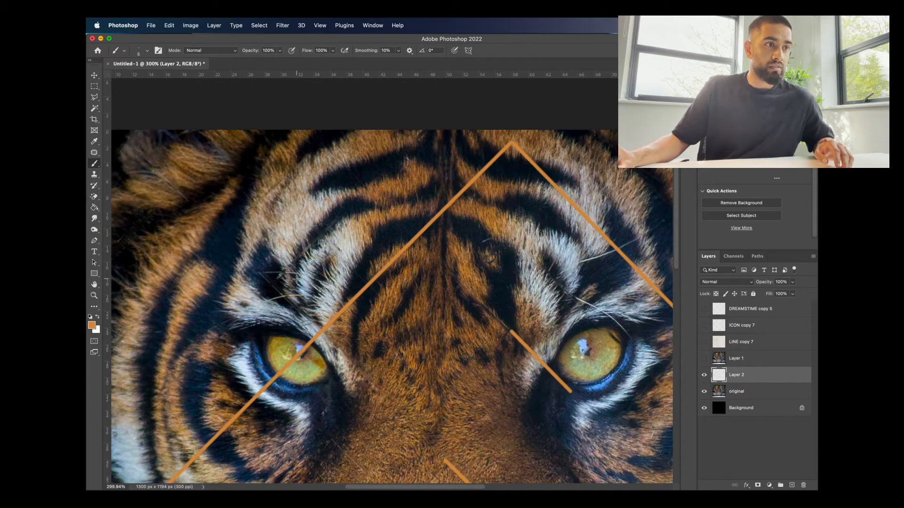
{"action": "scroll", "coordinate": [296, 278], "scroll_direction": "right", "scroll_amount": 10}
{"action": "scroll", "coordinate": [282, 279], "scroll_direction": "down", "scroll_amount": 3}
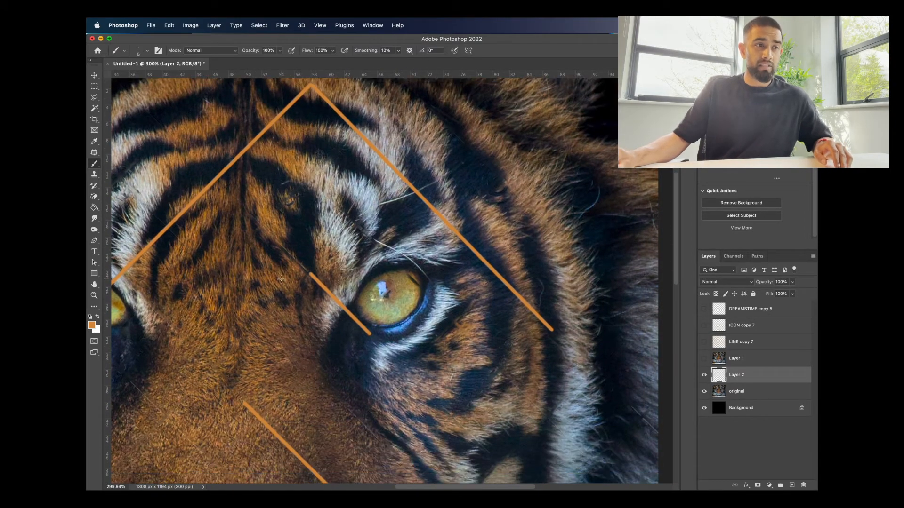
{"action": "scroll", "coordinate": [391, 209], "scroll_direction": "right", "scroll_amount": 6}
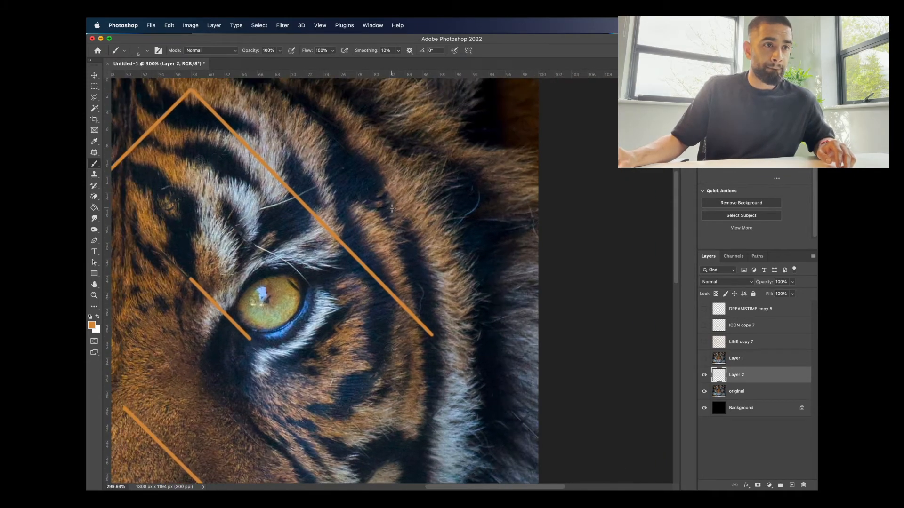
{"action": "scroll", "coordinate": [391, 209], "scroll_direction": "down", "scroll_amount": 10}
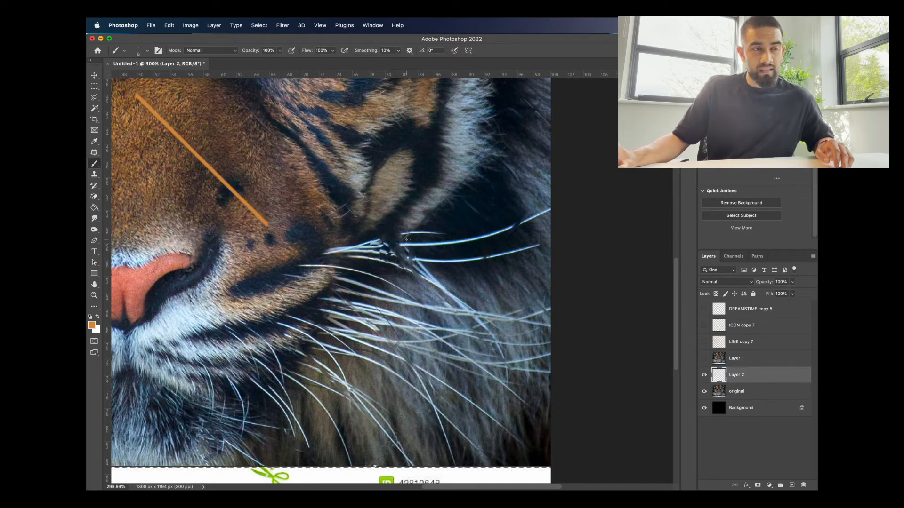
{"action": "scroll", "coordinate": [406, 239], "scroll_direction": "left", "scroll_amount": 5}
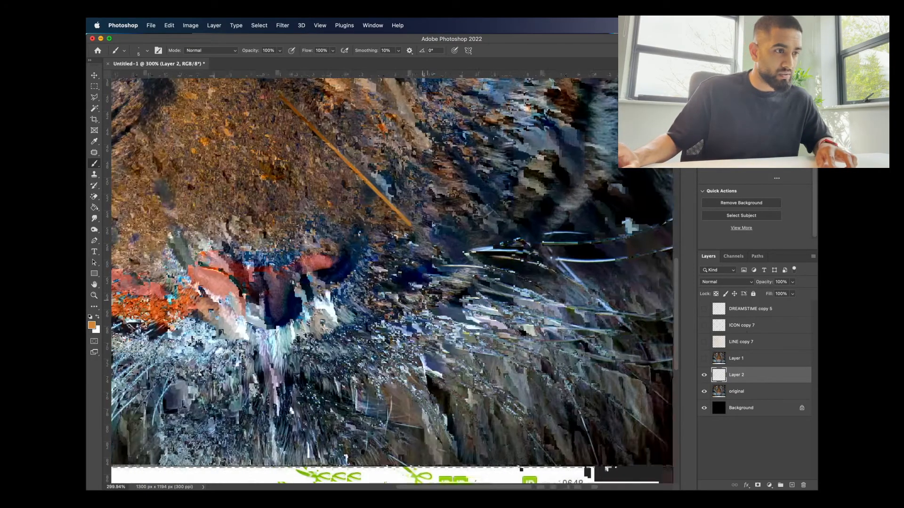
{"action": "scroll", "coordinate": [329, 273], "scroll_direction": "right", "scroll_amount": 5}
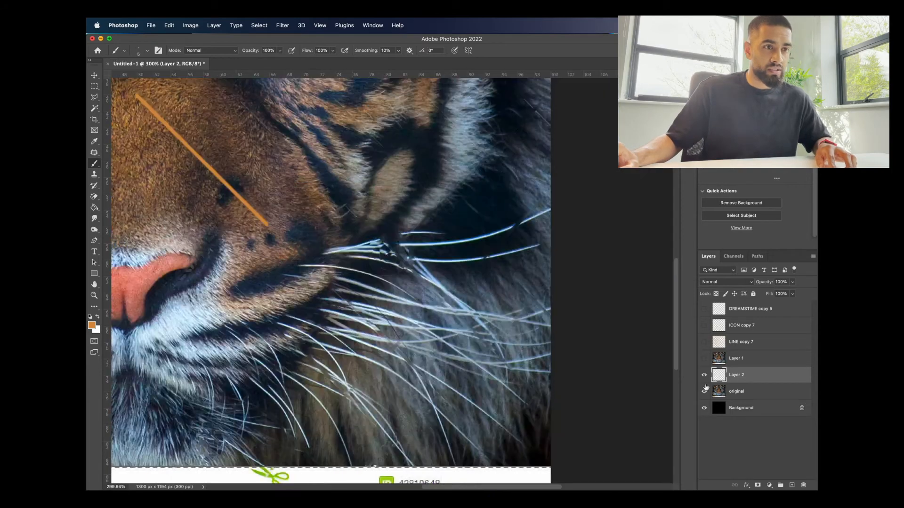
Step: Load the new tracing layer's pixels as a selection, hide that layer and make the original photo layer active
{"action": "left_click", "coordinate": [718, 376], "text": "super"}
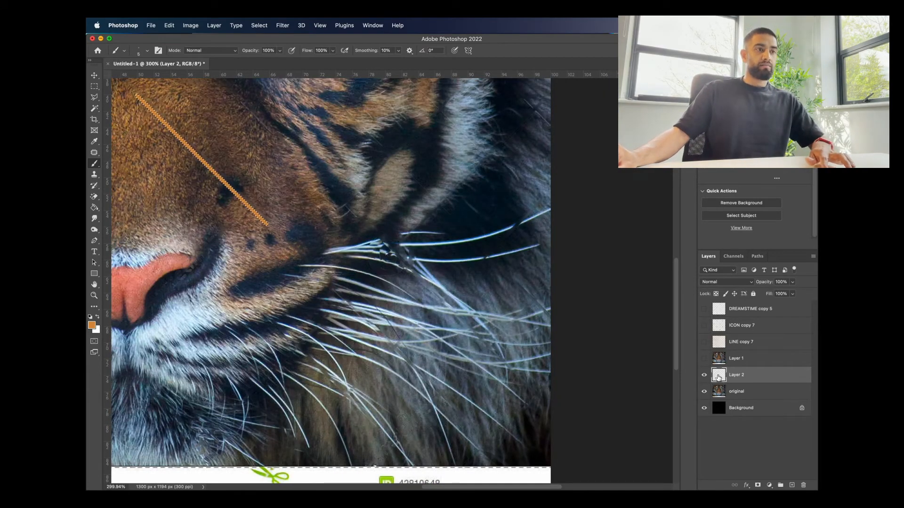
{"action": "key", "text": "super+0"}
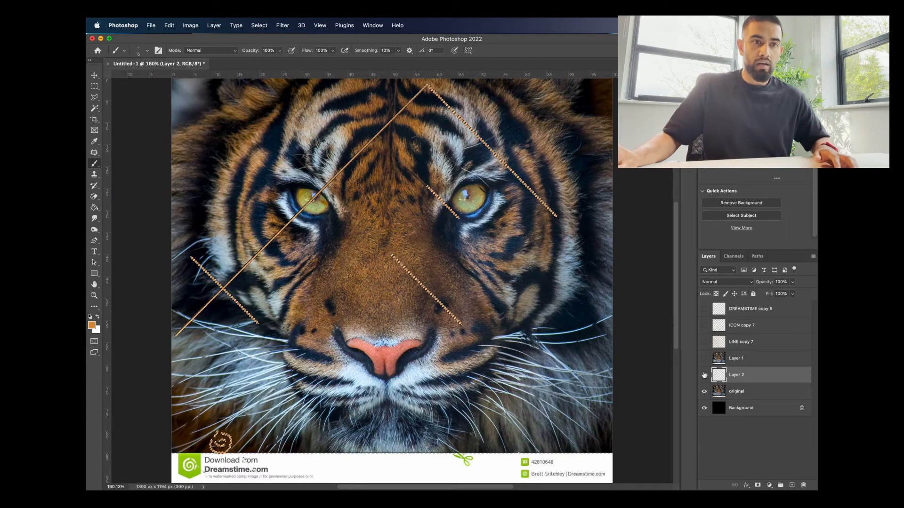
{"action": "left_click", "coordinate": [704, 374]}
{"action": "left_click", "coordinate": [735, 391]}
Step: Remove the selected leftover traces from the original layer with Content-Aware Fill, output to the current layer, and deselect
{"action": "left_click", "coordinate": [169, 25]}
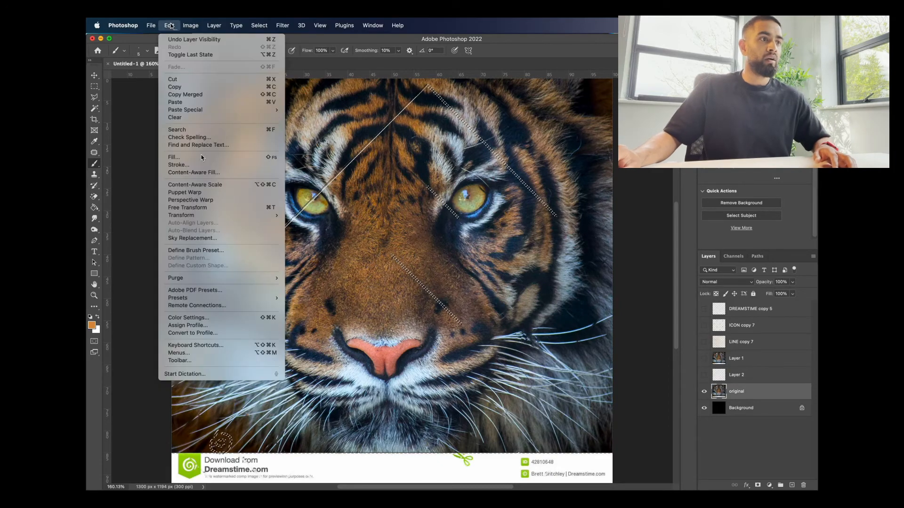
{"action": "left_click", "coordinate": [260, 173]}
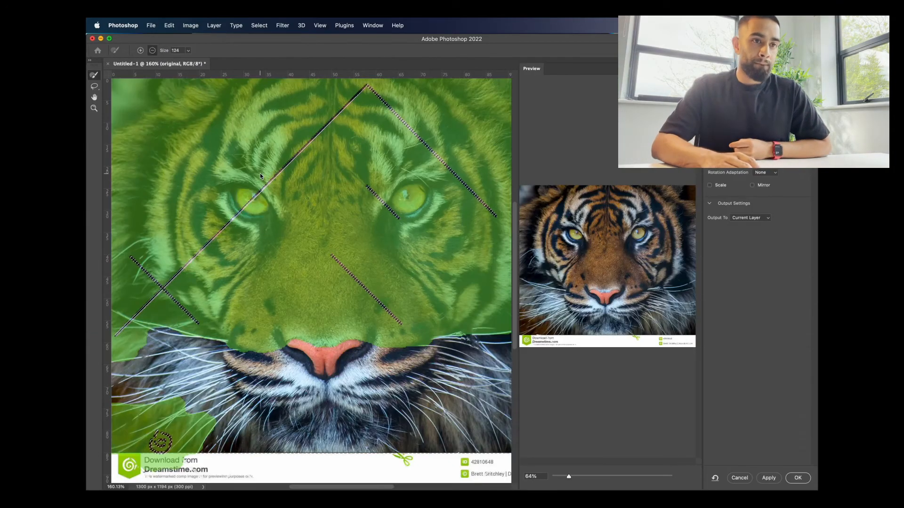
{"action": "key", "text": "Return"}
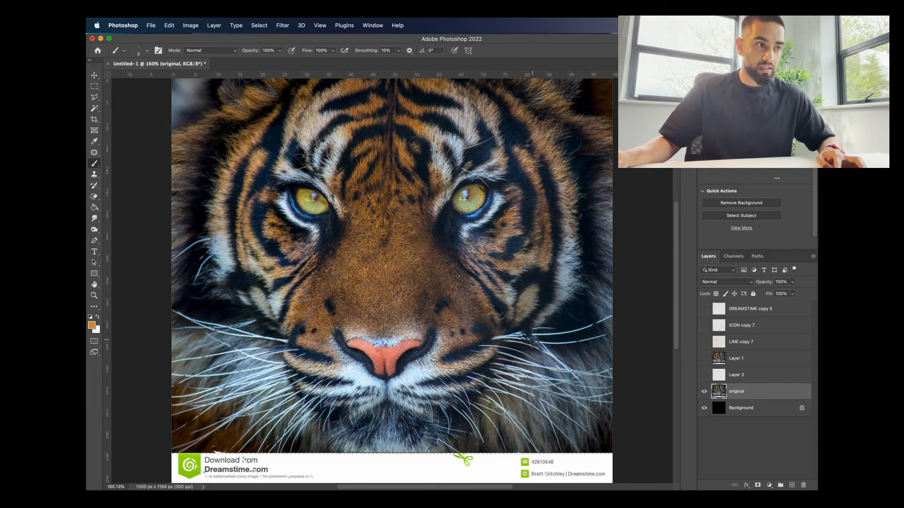
Step: Set up the Smudge tool with a 5 px brush and 82% strength for the broken whiskers right of the muzzle
{"action": "scroll", "coordinate": [532, 340], "scroll_direction": "up", "scroll_amount": 6}
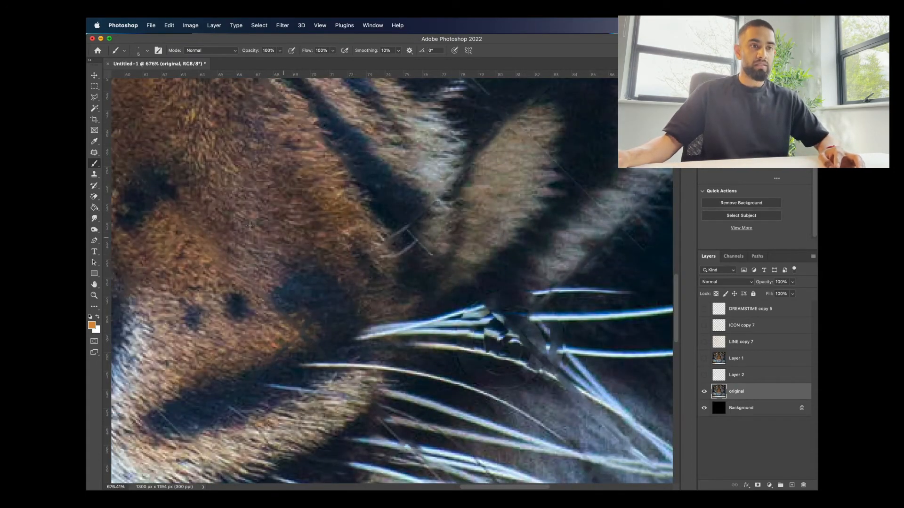
{"action": "left_click", "coordinate": [96, 219]}
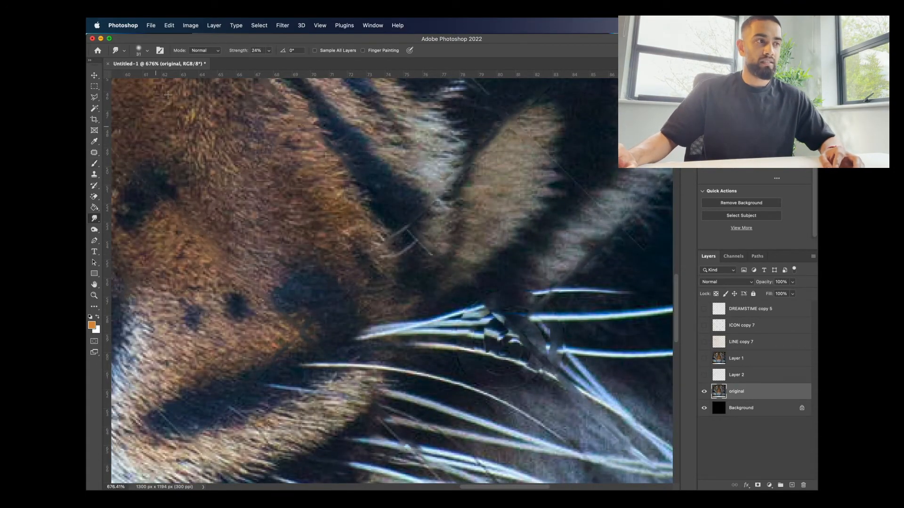
{"action": "left_click", "coordinate": [149, 50]}
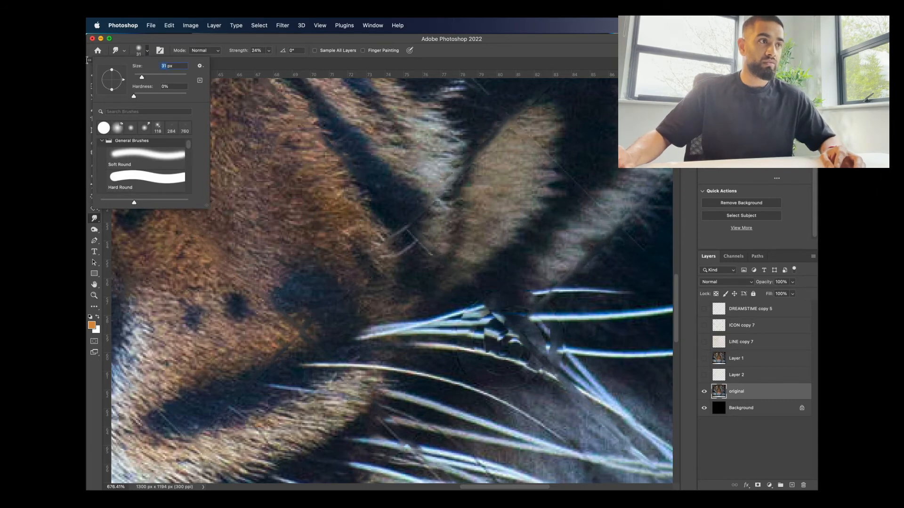
{"action": "type", "text": "3"}
{"action": "key", "text": "Return"}
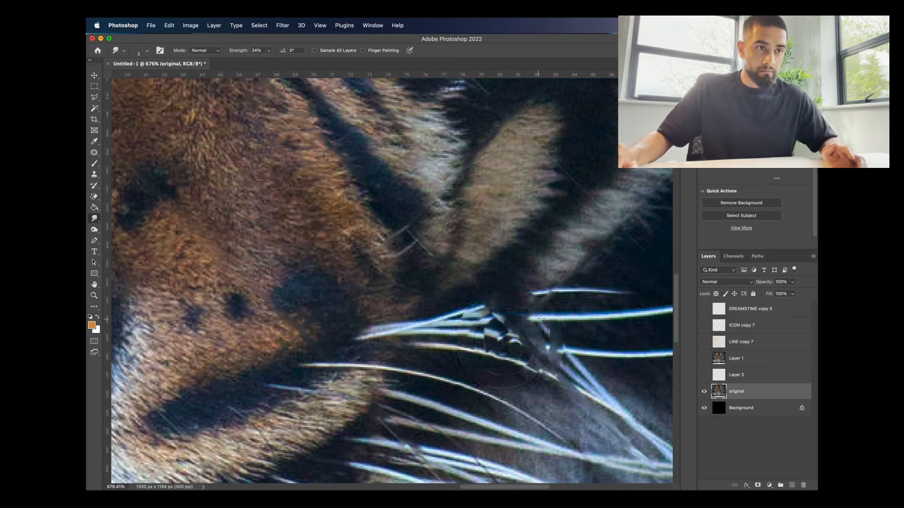
{"action": "left_click", "coordinate": [269, 51]}
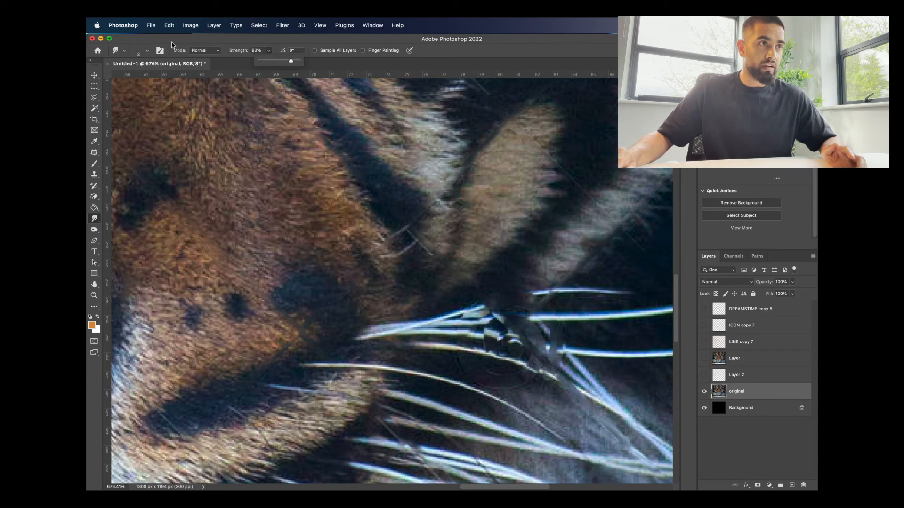
{"action": "left_click", "coordinate": [147, 50]}
{"action": "type", "text": "5"}
{"action": "key", "text": "Return"}
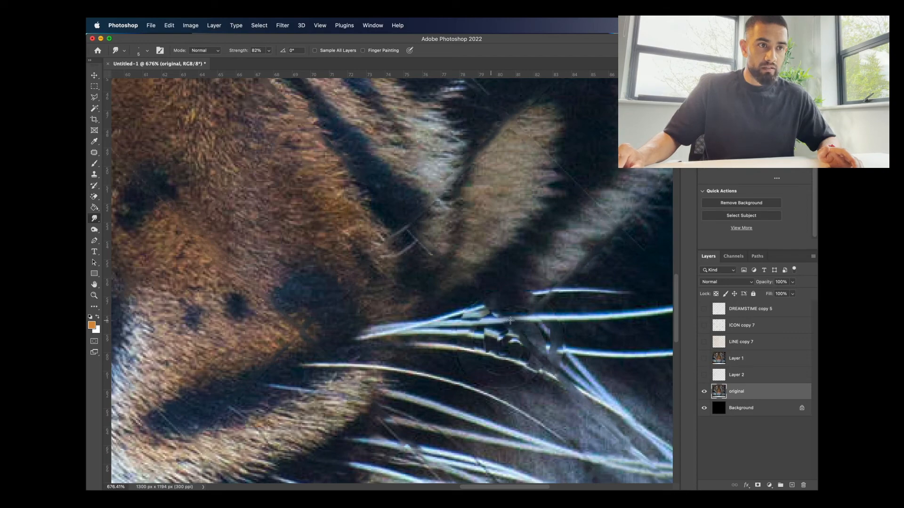
Step: Smudge along the broken whiskers right of the muzzle to reconnect them, and view the whole photo at 100%
{"action": "left_click_drag", "start_coordinate": [556, 350], "coordinate": [476, 351]}
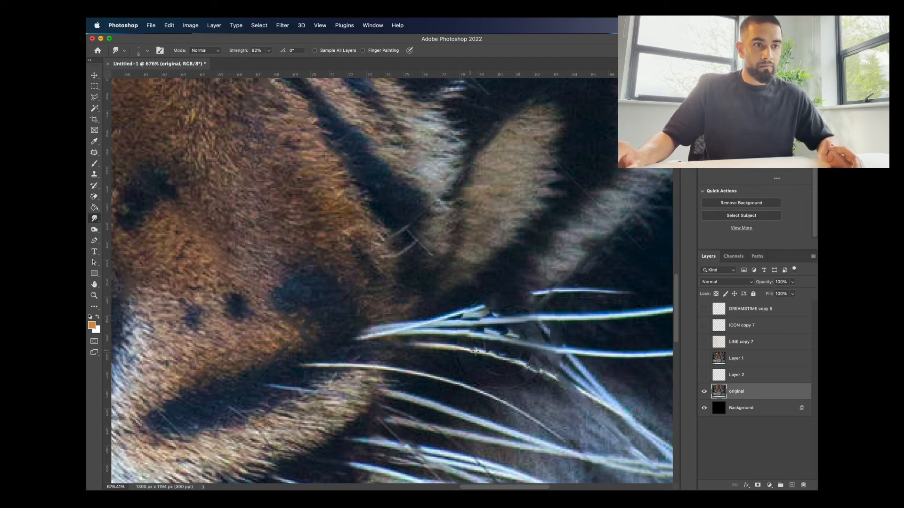
{"action": "scroll", "coordinate": [475, 351], "scroll_direction": "down", "scroll_amount": 3}
{"action": "key", "text": "super+1"}
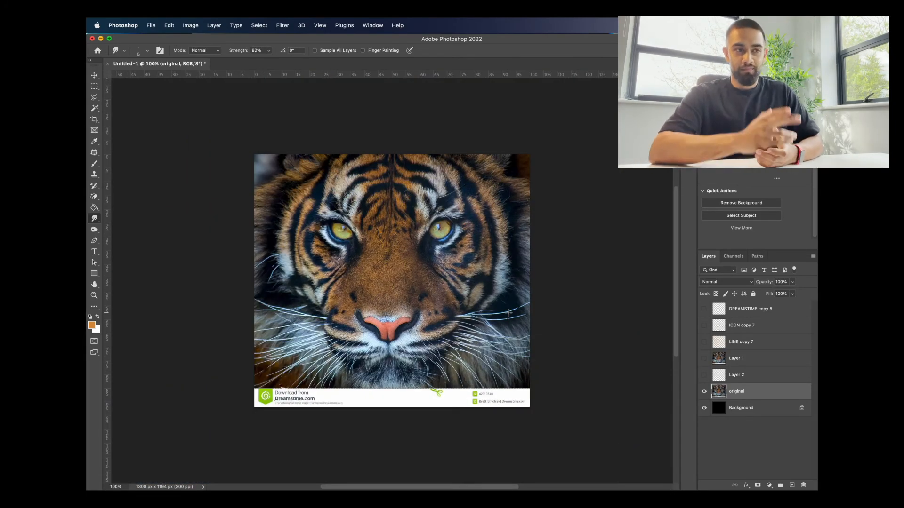